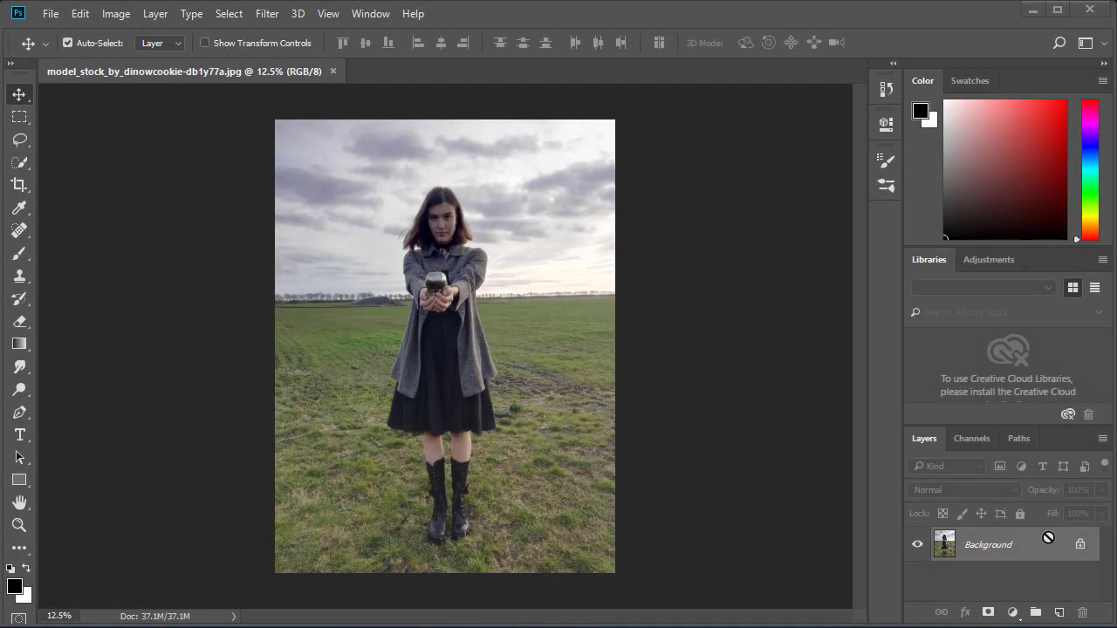
- Open the New Layer dialog on the locked Background layer to make it Layer 0
{"action": "double_click", "coordinate": [1027, 549]}
- Confirm the Background-to-Layer 0 conversion and zoom in on the photo
{"action": "left_click", "coordinate": [705, 214]}
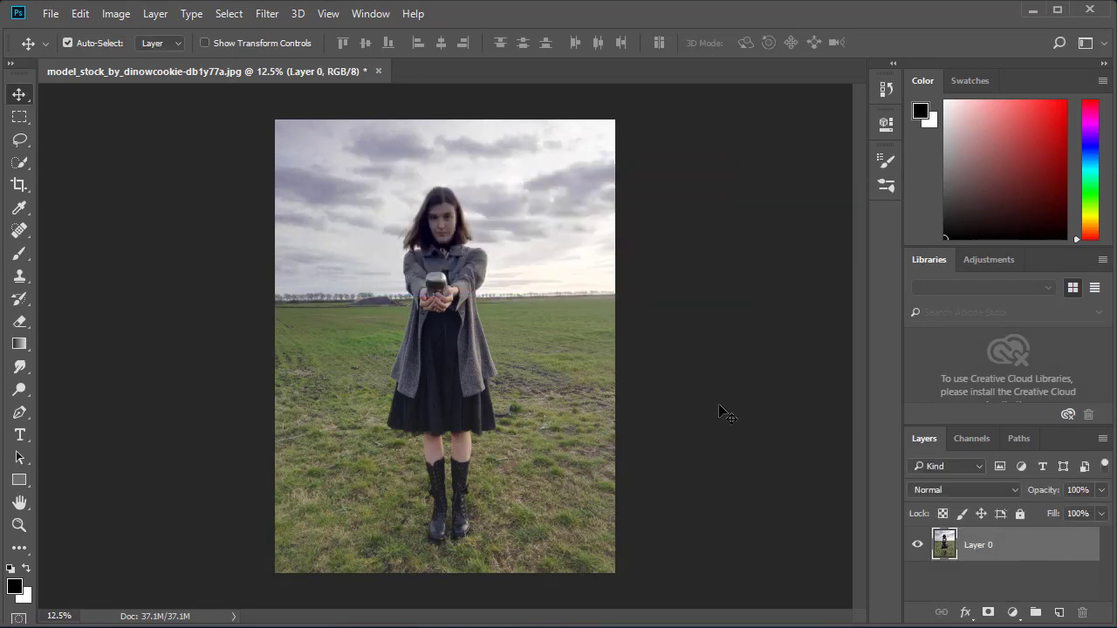
{"action": "key", "text": "ctrl+plus"}
{"action": "key", "text": "ctrl+plus"}
{"action": "scroll", "coordinate": [491, 586], "scroll_direction": "up", "scroll_amount": 5}
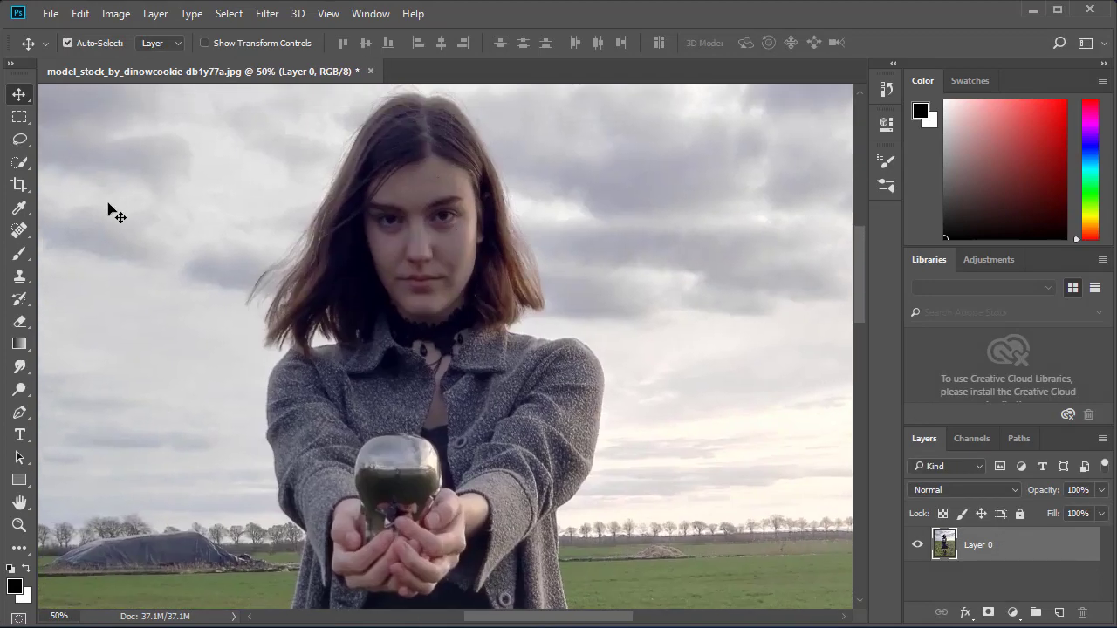
- Quick-select the model's hair, face, coat edges and skirt in add mode
{"action": "key", "text": "w"}
{"action": "left_click", "coordinate": [104, 45]}
{"action": "mouse_move", "coordinate": [410, 108]}
{"action": "left_mouse_down"}
{"action": "mouse_move", "coordinate": [447, 397]}
{"action": "mouse_move", "coordinate": [567, 487]}
{"action": "left_mouse_up"}
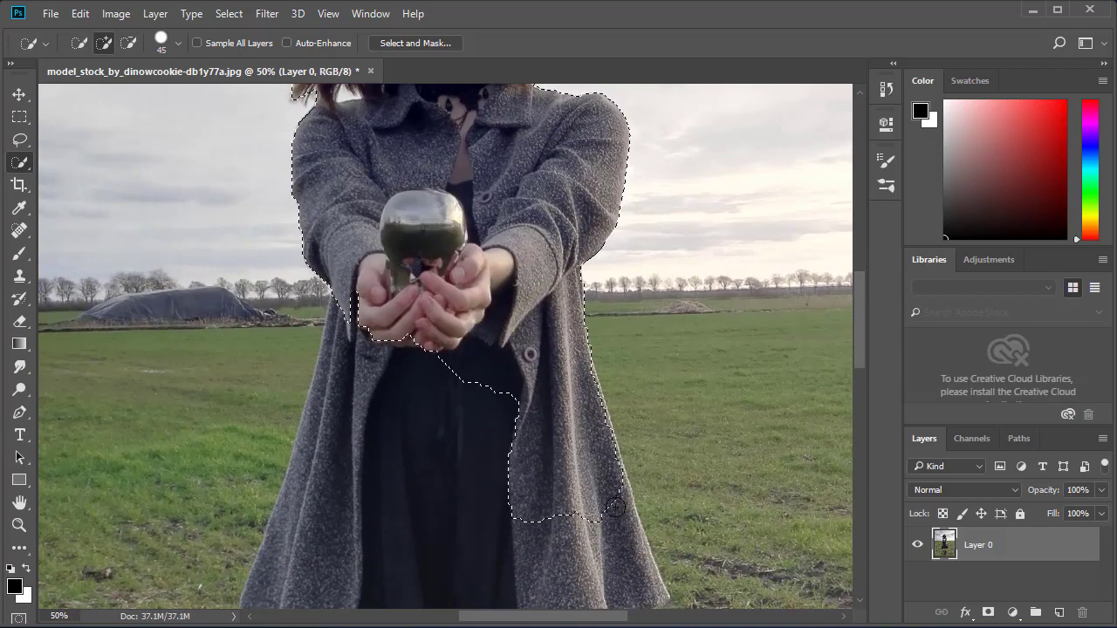
{"action": "left_click_drag", "start_coordinate": [567, 488], "coordinate": [567, 473]}
{"action": "scroll", "coordinate": [568, 473], "scroll_direction": "down", "scroll_amount": 3}
{"action": "mouse_move", "coordinate": [424, 213]}
{"action": "left_mouse_down"}
{"action": "mouse_move", "coordinate": [353, 262]}
{"action": "mouse_move", "coordinate": [307, 428]}
{"action": "mouse_move", "coordinate": [341, 239]}
{"action": "left_mouse_up"}
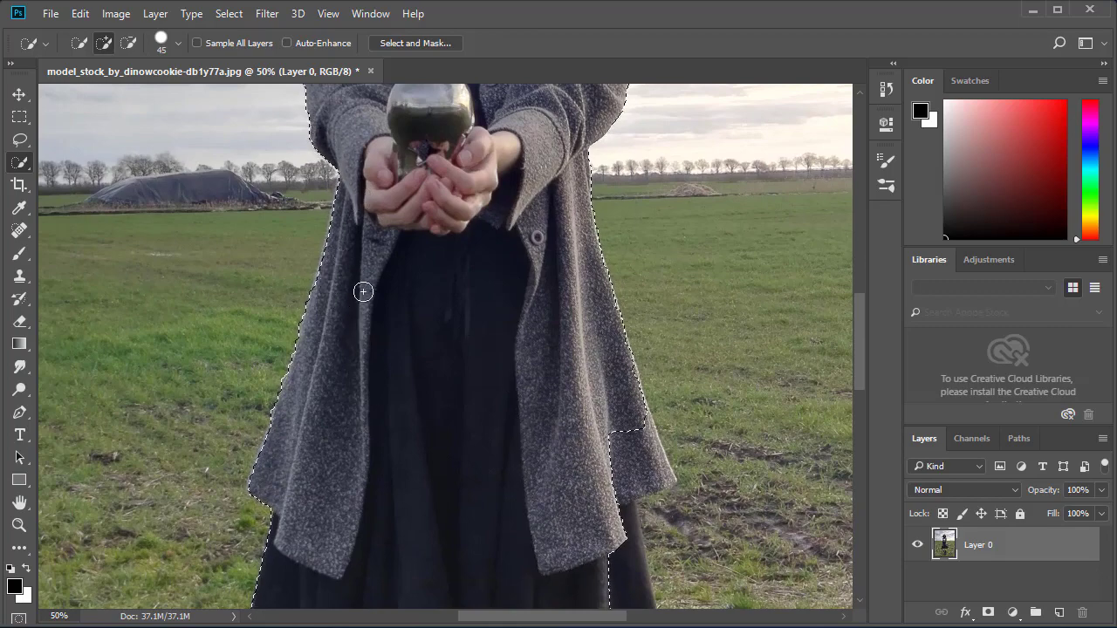
{"action": "scroll", "coordinate": [428, 222], "scroll_direction": "down", "scroll_amount": 4}
{"action": "scroll", "coordinate": [428, 221], "scroll_direction": "right", "scroll_amount": 2}
{"action": "mouse_move", "coordinate": [526, 153]}
{"action": "left_mouse_down"}
{"action": "mouse_move", "coordinate": [541, 232]}
{"action": "mouse_move", "coordinate": [512, 323]}
{"action": "mouse_move", "coordinate": [526, 391]}
{"action": "mouse_move", "coordinate": [518, 367]}
{"action": "left_mouse_up"}
- Extend the selection over the legs and right boot, trimming stray grass and the coat bulge
{"action": "scroll", "coordinate": [519, 367], "scroll_direction": "down", "scroll_amount": 2}
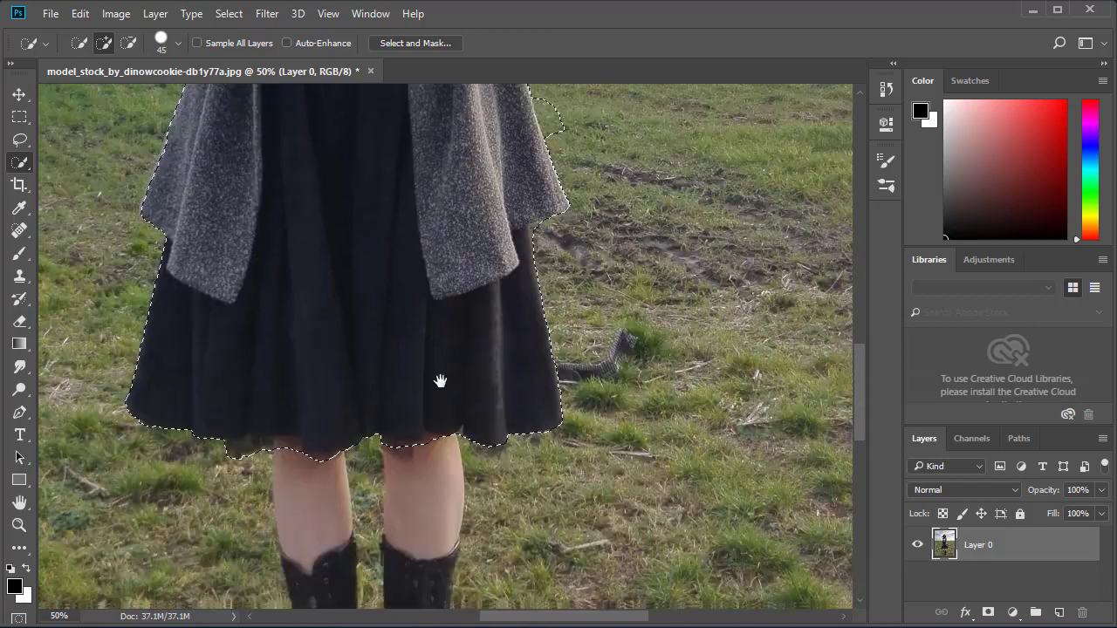
{"action": "scroll", "coordinate": [439, 378], "scroll_direction": "down", "scroll_amount": 5}
{"action": "mouse_move", "coordinate": [427, 162]}
{"action": "left_mouse_down"}
{"action": "mouse_move", "coordinate": [335, 155]}
{"action": "mouse_move", "coordinate": [357, 304]}
{"action": "mouse_move", "coordinate": [357, 521]}
{"action": "mouse_move", "coordinate": [327, 576]}
{"action": "mouse_move", "coordinate": [317, 439]}
{"action": "mouse_move", "coordinate": [427, 581]}
{"action": "mouse_move", "coordinate": [443, 471]}
{"action": "mouse_move", "coordinate": [436, 431]}
{"action": "mouse_move", "coordinate": [462, 344]}
{"action": "left_mouse_up"}
{"action": "key", "text": "alt"}
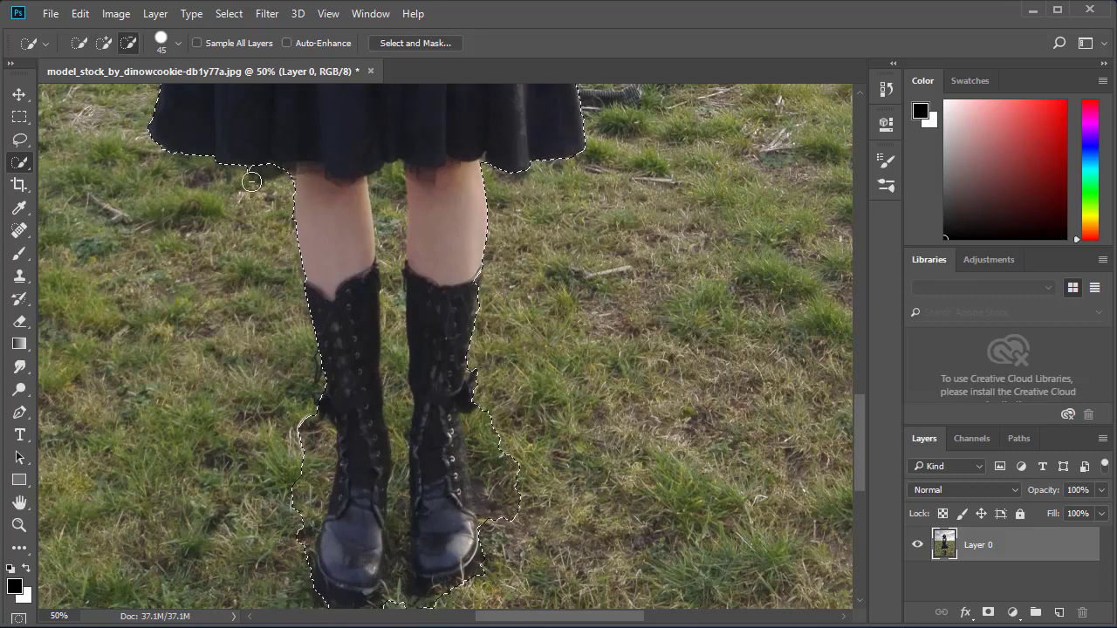
{"action": "mouse_move", "coordinate": [282, 208]}
{"action": "left_mouse_down"}
{"action": "mouse_move", "coordinate": [309, 250]}
{"action": "mouse_move", "coordinate": [284, 216]}
{"action": "left_mouse_up"}
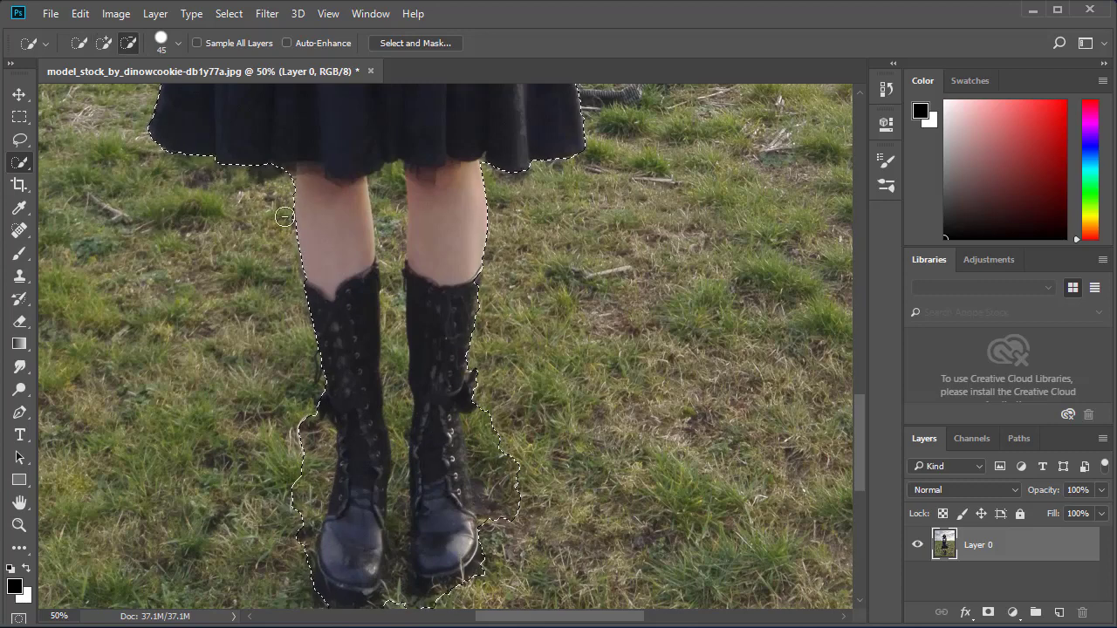
{"action": "left_click_drag", "start_coordinate": [444, 474], "coordinate": [419, 369]}
{"action": "left_click", "coordinate": [428, 466]}
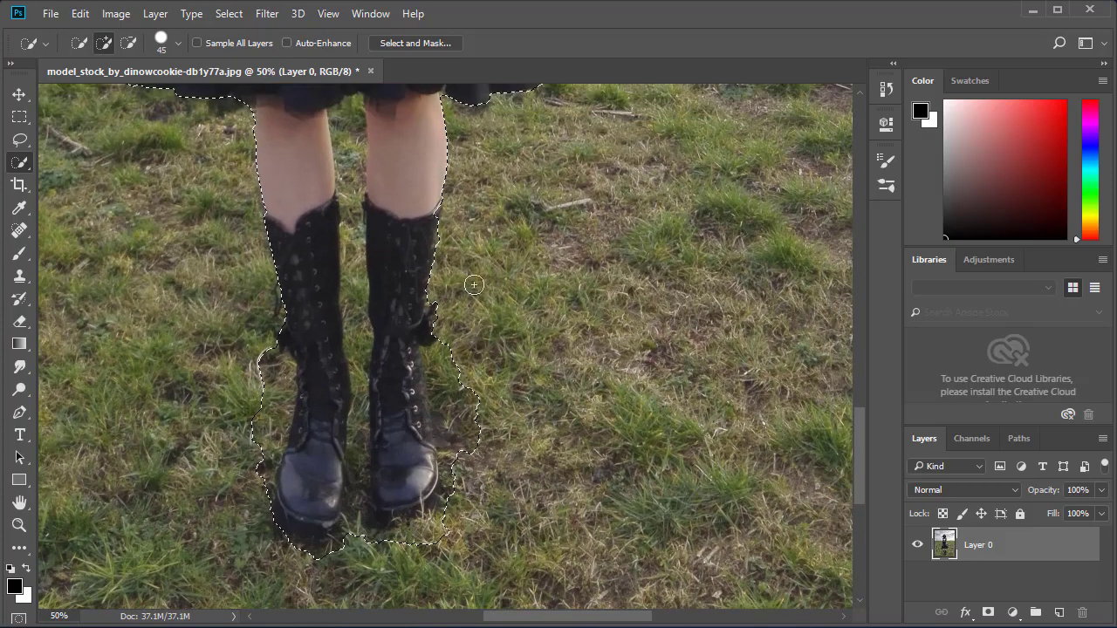
{"action": "left_click_drag", "start_coordinate": [411, 189], "coordinate": [491, 279]}
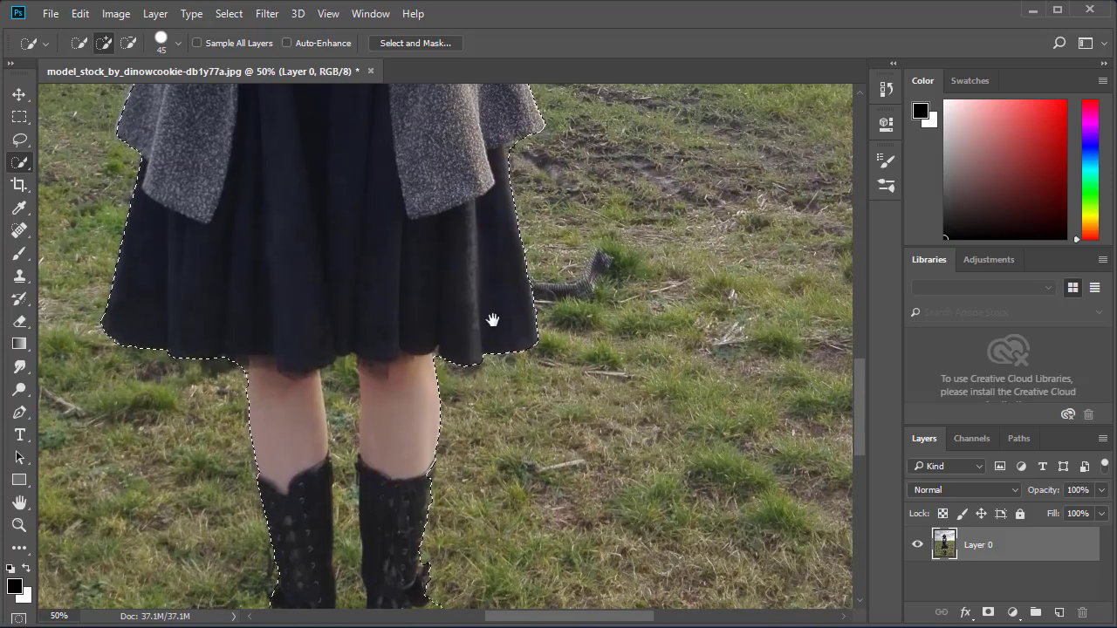
{"action": "left_click", "coordinate": [551, 247], "text": "alt"}
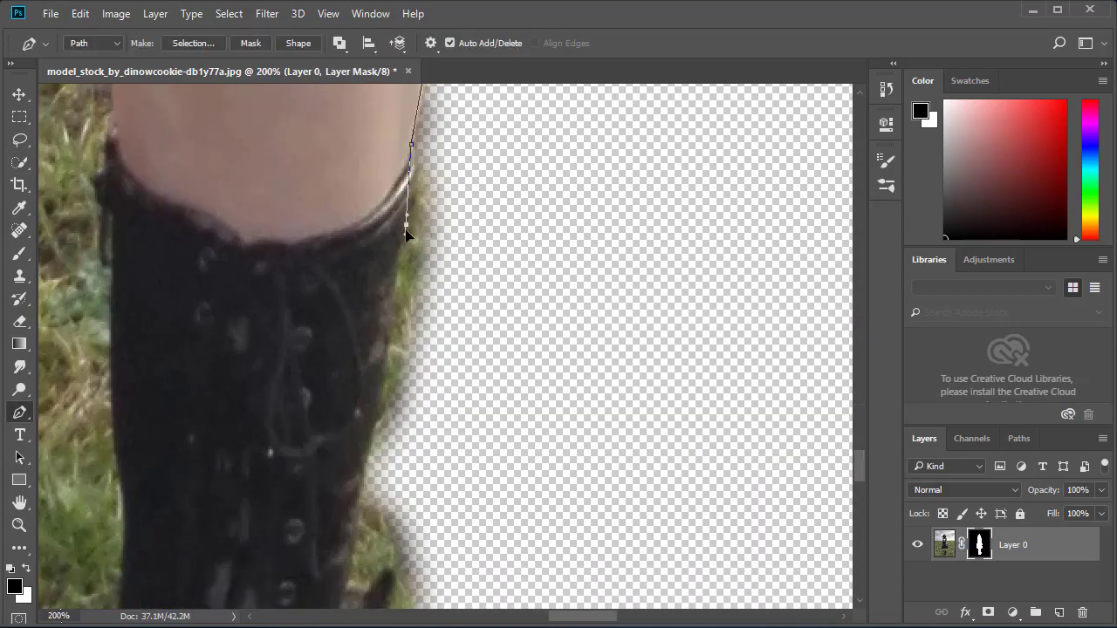
- Start a Pen path with curved anchors along the boot top, outer edge and strap
{"action": "left_click_drag", "start_coordinate": [405, 233], "coordinate": [388, 271]}
{"action": "scroll", "coordinate": [383, 332], "scroll_direction": "down", "scroll_amount": 5}
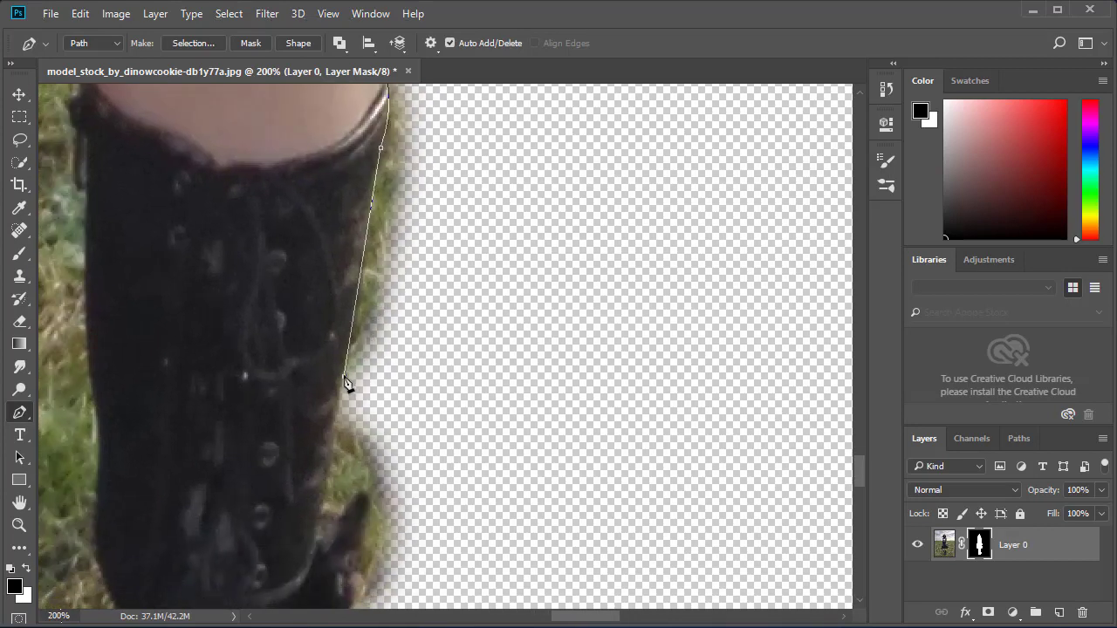
{"action": "left_click", "coordinate": [350, 387]}
{"action": "scroll", "coordinate": [358, 367], "scroll_direction": "down", "scroll_amount": 3}
{"action": "scroll", "coordinate": [349, 332], "scroll_direction": "down", "scroll_amount": 2}
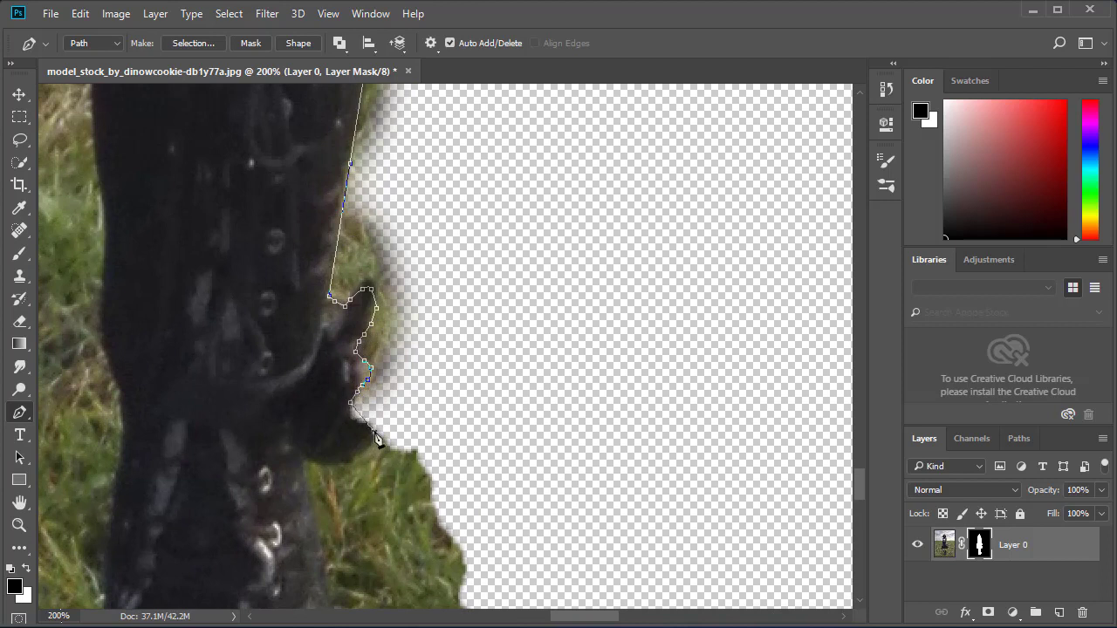
{"action": "left_click_drag", "start_coordinate": [374, 431], "coordinate": [413, 437]}
{"action": "left_click_drag", "start_coordinate": [306, 458], "coordinate": [258, 438]}
{"action": "left_click_drag", "start_coordinate": [322, 484], "coordinate": [322, 189]}
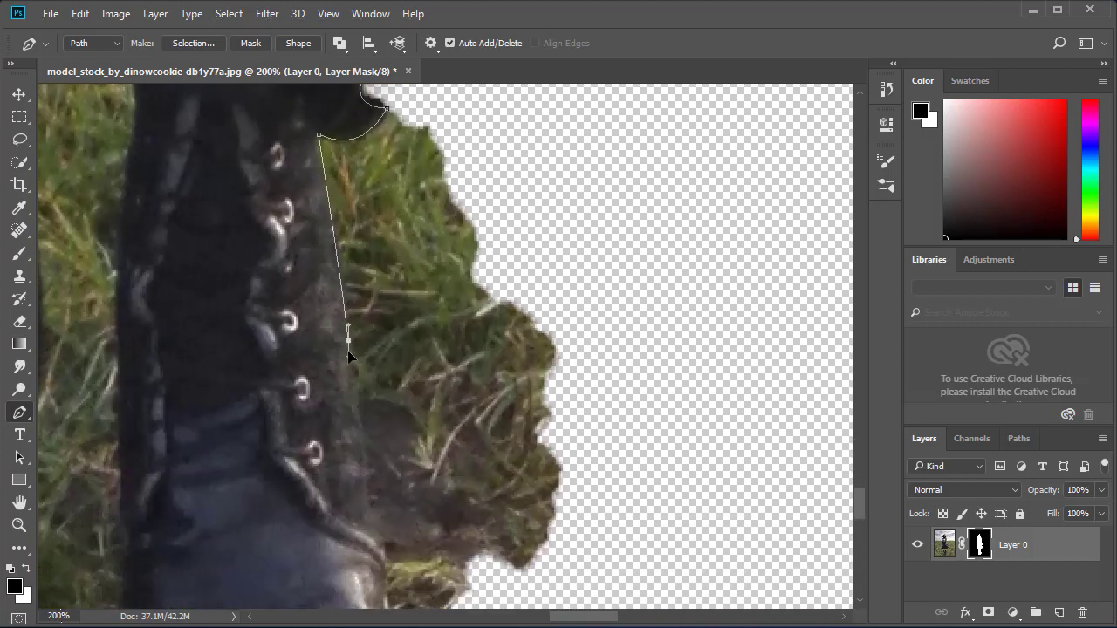
{"action": "left_click_drag", "start_coordinate": [333, 433], "coordinate": [317, 257]}
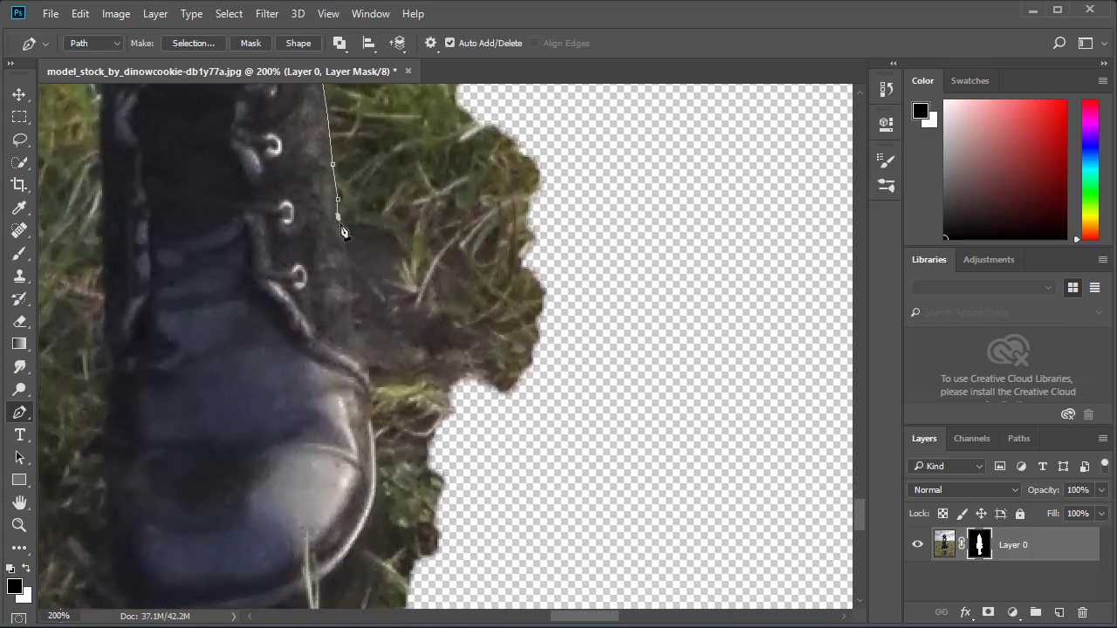
- Continue the path around the boot's side, toe and inner edge
{"action": "left_click_drag", "start_coordinate": [352, 340], "coordinate": [351, 362]}
{"action": "left_click_drag", "start_coordinate": [370, 406], "coordinate": [365, 200]}
{"action": "mouse_move", "coordinate": [377, 360]}
{"action": "left_mouse_down"}
{"action": "mouse_move", "coordinate": [358, 406]}
{"action": "mouse_move", "coordinate": [474, 283]}
{"action": "left_mouse_up"}
{"action": "left_click_drag", "start_coordinate": [332, 379], "coordinate": [243, 371]}
{"action": "mouse_move", "coordinate": [282, 323]}
{"action": "left_mouse_down"}
{"action": "mouse_move", "coordinate": [329, 349]}
{"action": "mouse_move", "coordinate": [294, 236]}
{"action": "left_mouse_up"}
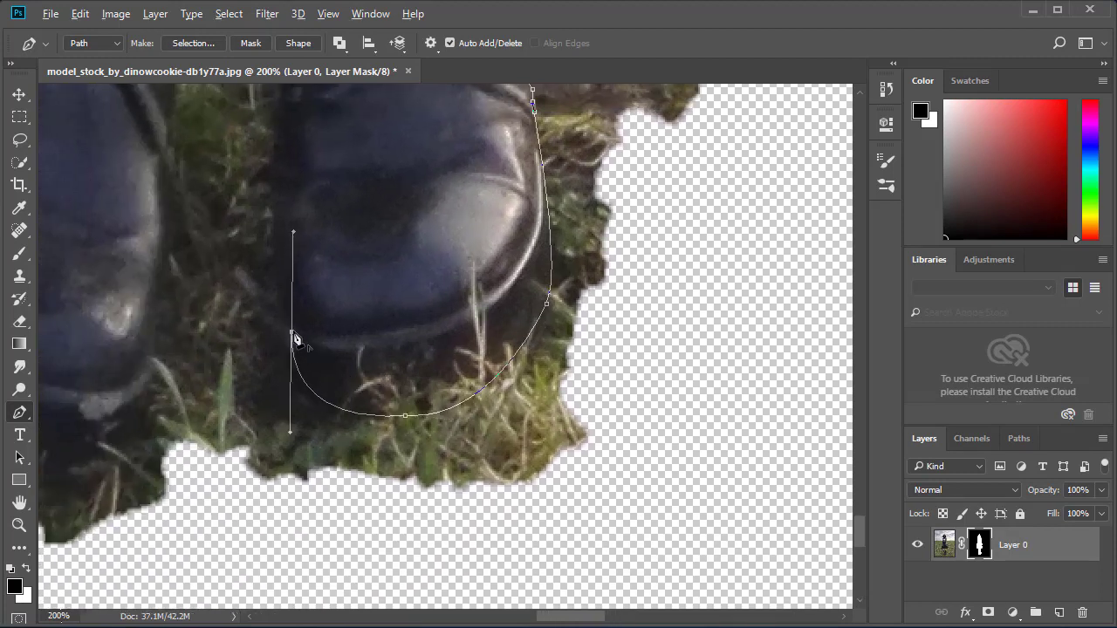
{"action": "left_click_drag", "start_coordinate": [298, 317], "coordinate": [349, 416]}
{"action": "left_click_drag", "start_coordinate": [325, 233], "coordinate": [340, 187]}
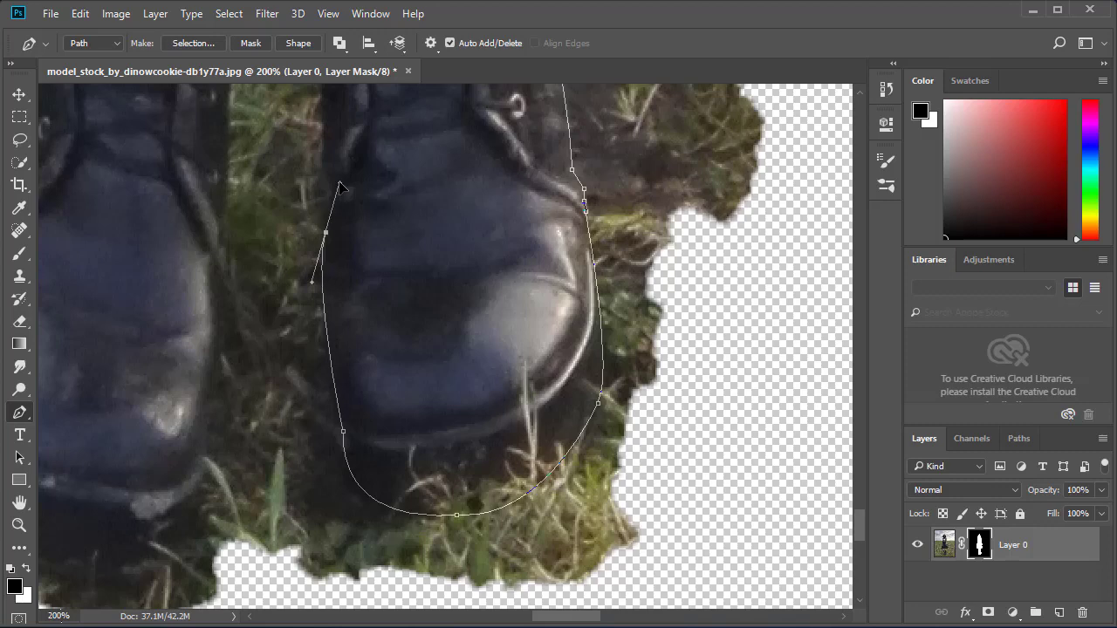
{"action": "left_click_drag", "start_coordinate": [329, 243], "coordinate": [389, 403]}
{"action": "left_click_drag", "start_coordinate": [394, 296], "coordinate": [423, 482]}
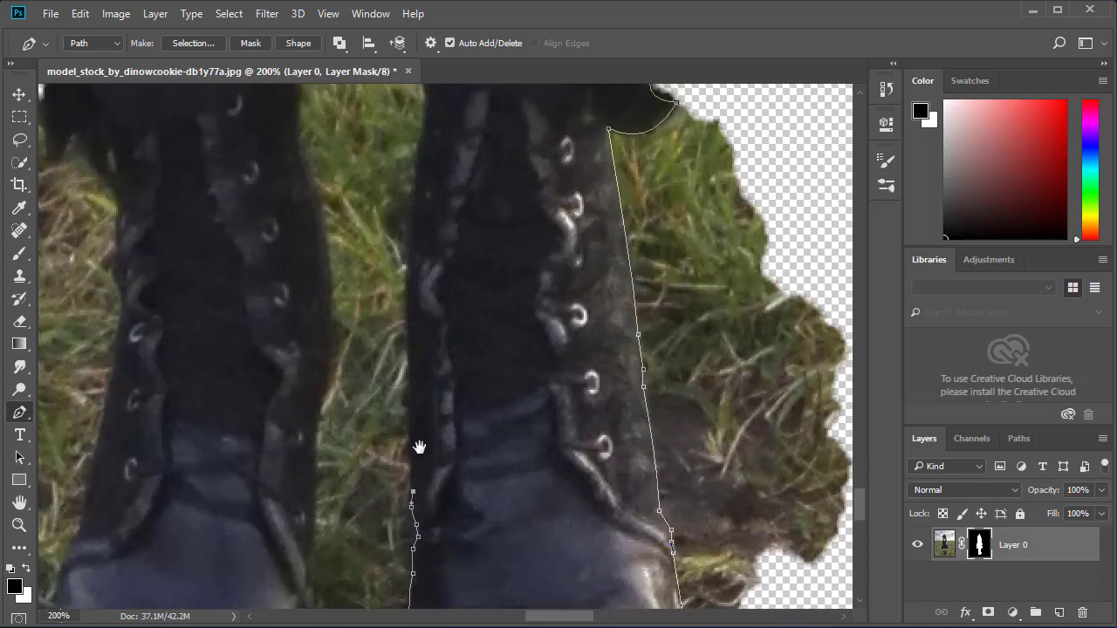
{"action": "left_click_drag", "start_coordinate": [410, 374], "coordinate": [417, 339]}
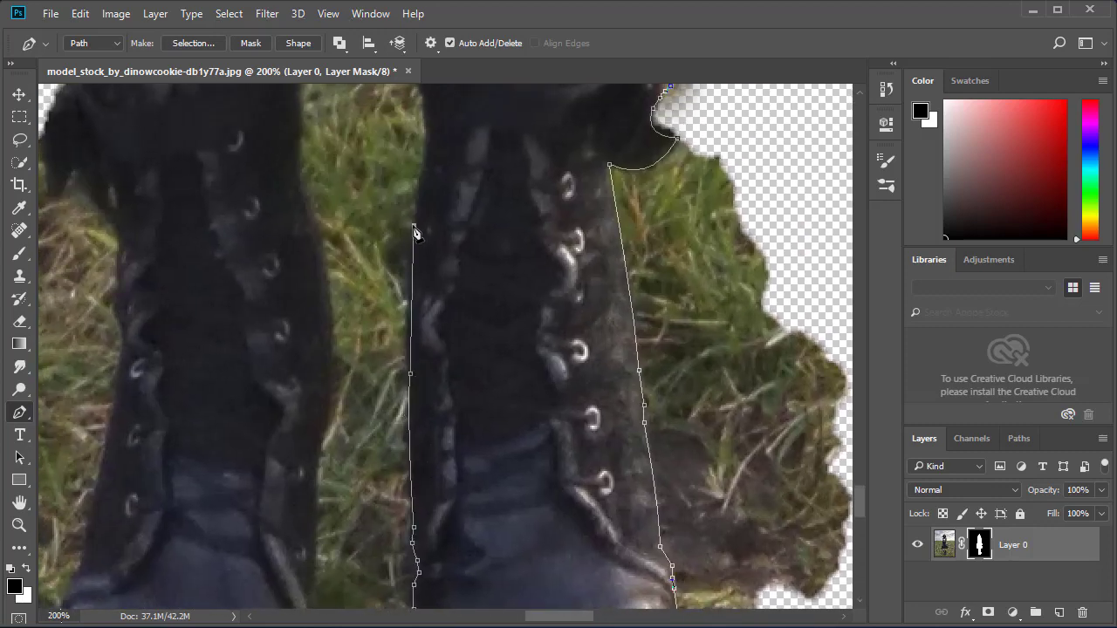
{"action": "mouse_move", "coordinate": [427, 225]}
{"action": "left_mouse_down"}
{"action": "mouse_move", "coordinate": [479, 433]}
{"action": "mouse_move", "coordinate": [469, 281]}
{"action": "left_mouse_up"}
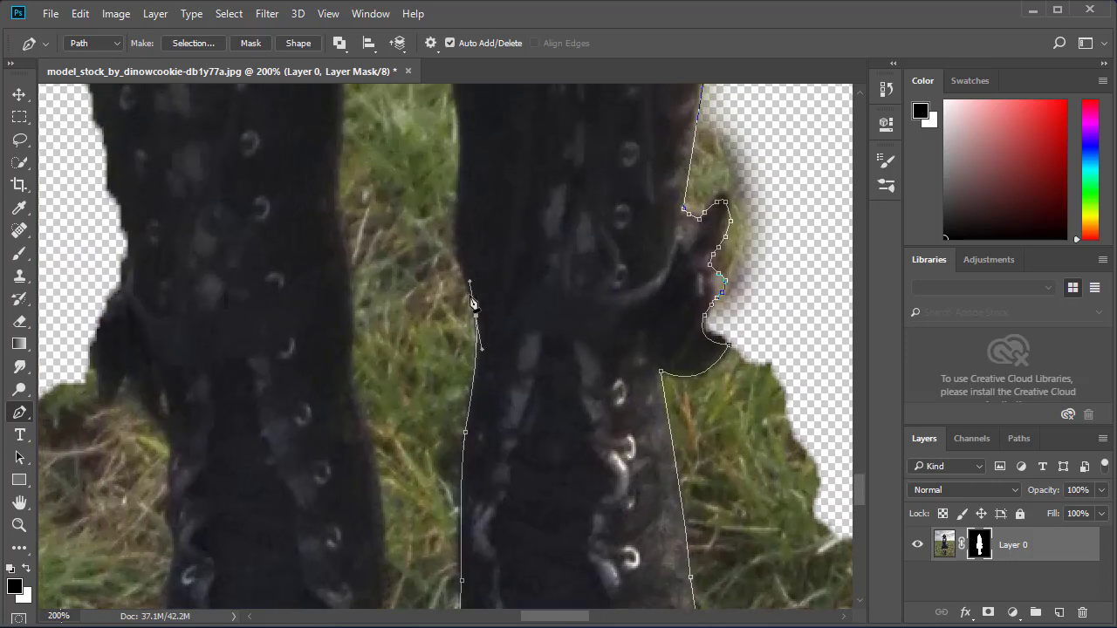
{"action": "left_click_drag", "start_coordinate": [459, 195], "coordinate": [465, 153]}
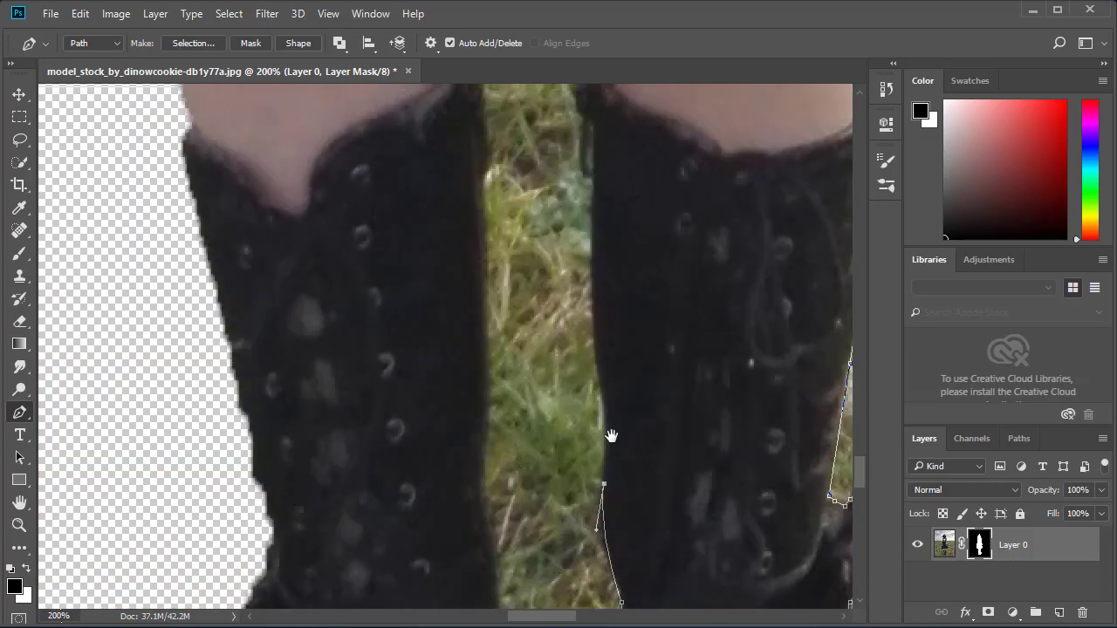
{"action": "mouse_move", "coordinate": [466, 205]}
{"action": "left_mouse_down"}
{"action": "mouse_move", "coordinate": [611, 436]}
{"action": "mouse_move", "coordinate": [592, 373]}
{"action": "left_mouse_up"}
- Trace the other boot's edge and up the inner leg to the skirt, then zoom out
{"action": "left_click_drag", "start_coordinate": [692, 240], "coordinate": [618, 279]}
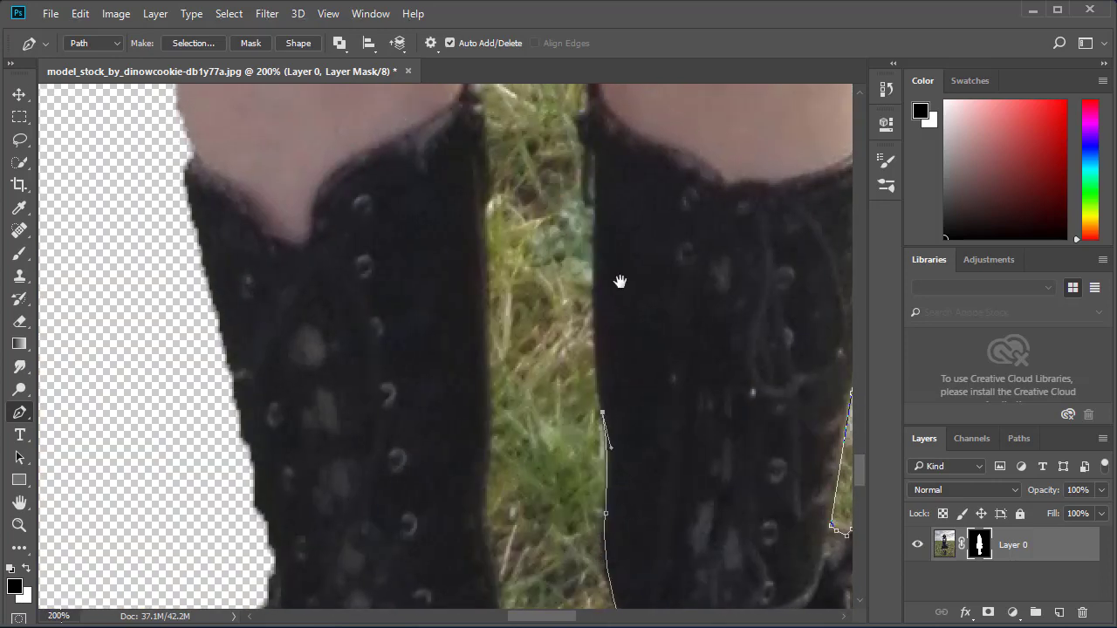
{"action": "left_click_drag", "start_coordinate": [521, 189], "coordinate": [531, 165]}
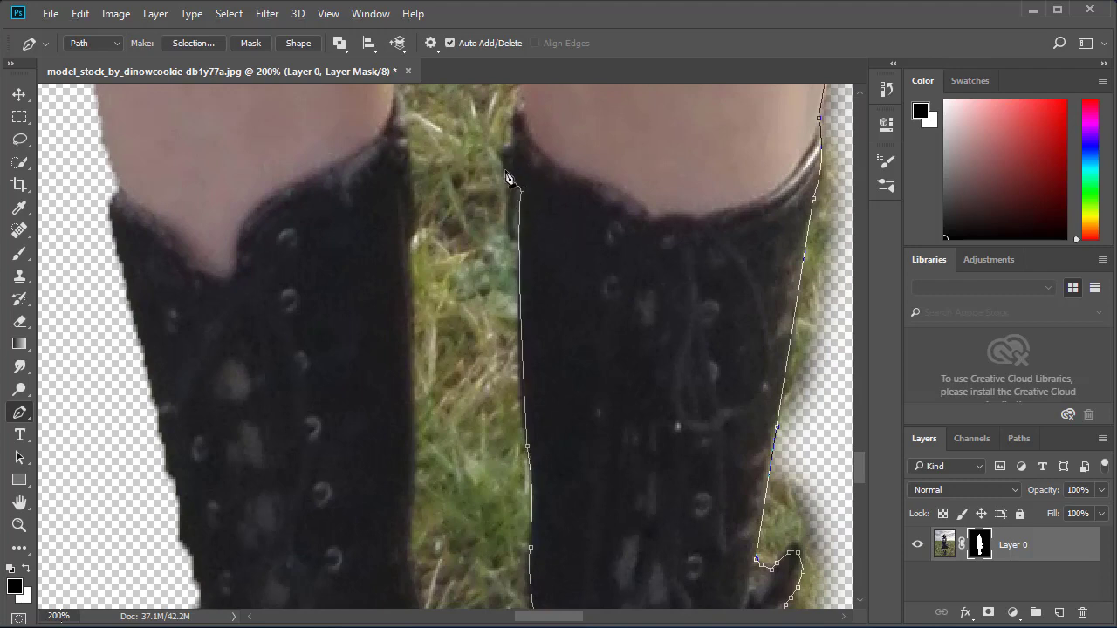
{"action": "left_click", "coordinate": [510, 119]}
{"action": "left_click_drag", "start_coordinate": [518, 124], "coordinate": [453, 381]}
{"action": "mouse_move", "coordinate": [465, 191]}
{"action": "left_mouse_down"}
{"action": "mouse_move", "coordinate": [442, 349]}
{"action": "mouse_move", "coordinate": [441, 336]}
{"action": "left_mouse_up"}
{"action": "left_click_drag", "start_coordinate": [426, 196], "coordinate": [420, 185]}
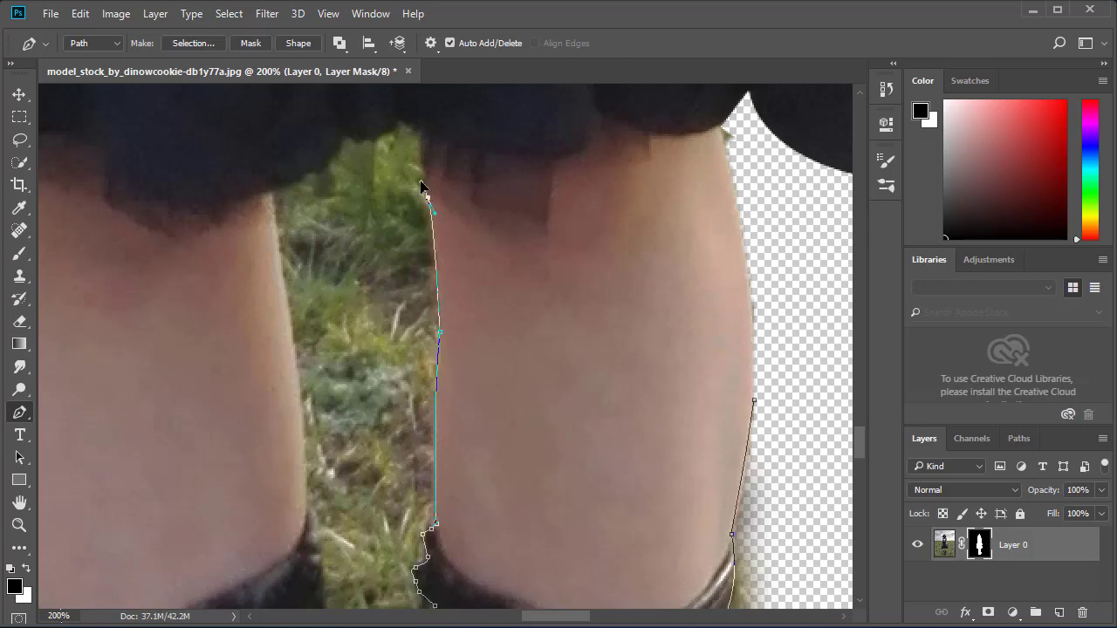
{"action": "key", "text": "ctrl+minus"}
- Close the boot path and convert it into a selection with Make Selection
{"action": "key", "text": "ctrl+minus"}
{"action": "key", "text": "ctrl+minus"}
{"action": "key", "text": "ctrl+minus"}
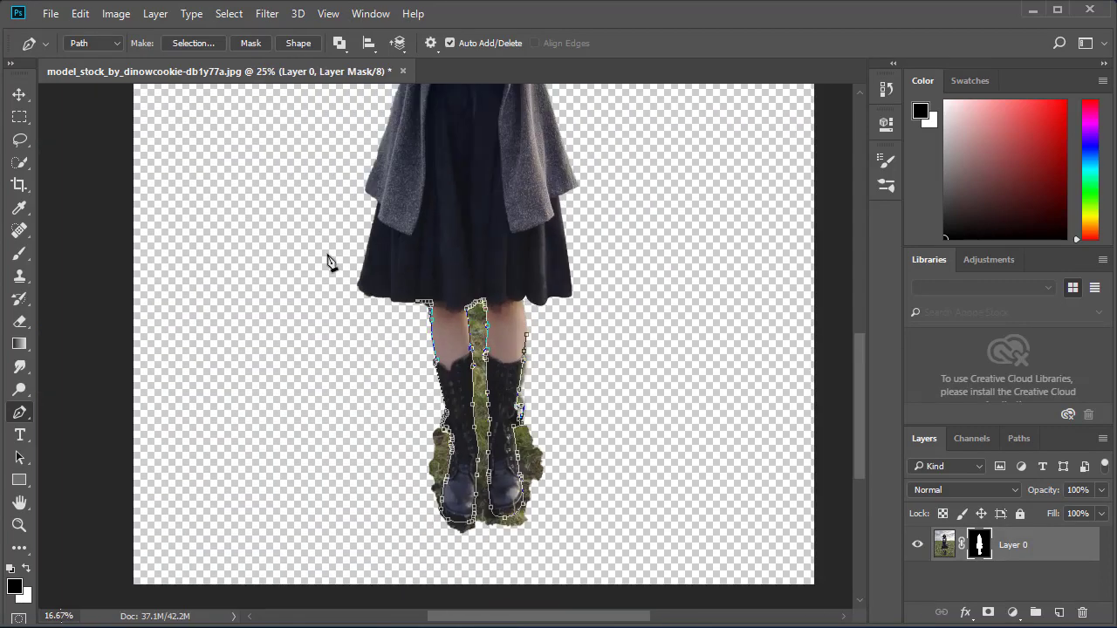
{"action": "key", "text": "ctrl+minus"}
{"action": "left_click", "coordinate": [572, 408]}
{"action": "left_click", "coordinate": [499, 341]}
{"action": "right_click", "coordinate": [524, 336]}
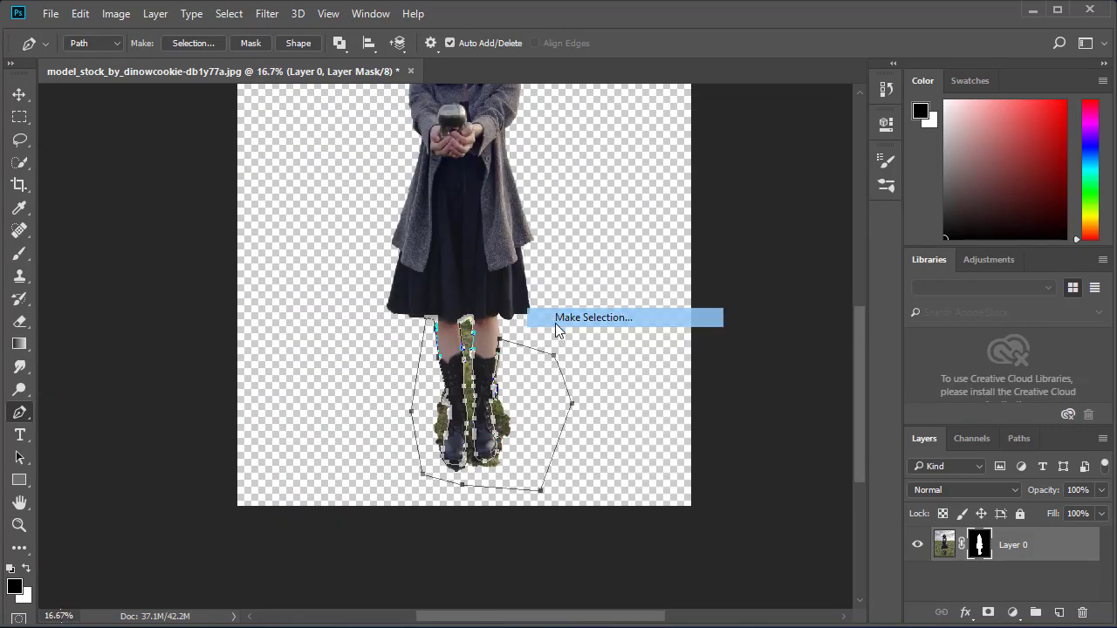
{"action": "left_click", "coordinate": [555, 318]}
{"action": "left_click", "coordinate": [634, 180]}
- Fill the selected grass with black on the mask and deselect
{"action": "key", "text": "ctrl+BackSpace"}
{"action": "left_click", "coordinate": [28, 563]}
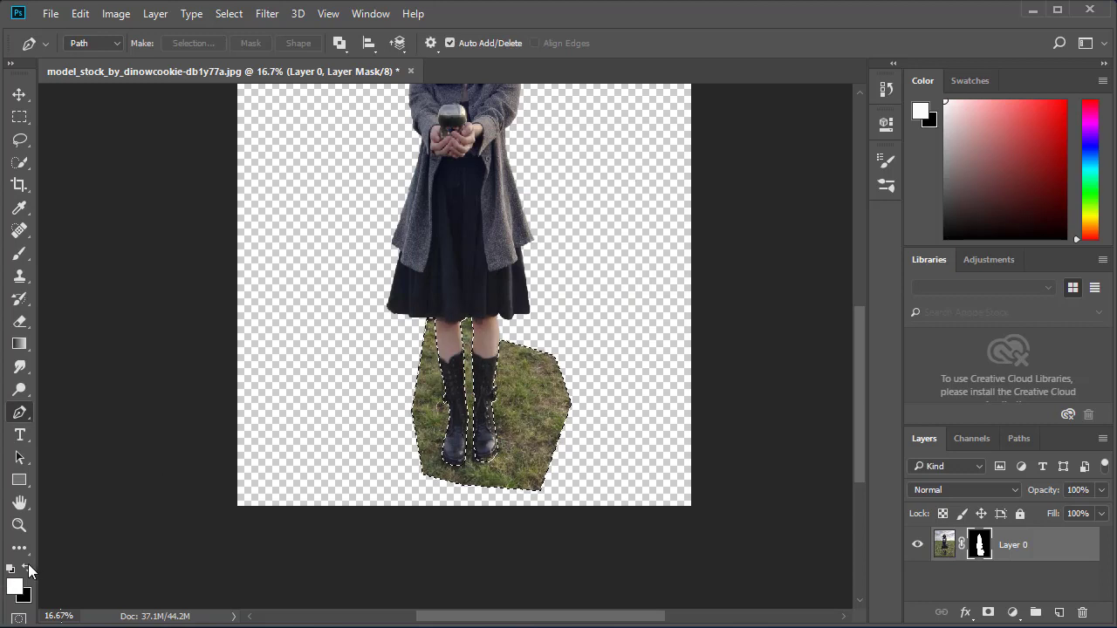
{"action": "key", "text": "ctrl+BackSpace"}
{"action": "key", "text": "ctrl+d"}
- Draw a Pen path along the coat's left edge and turn it into a selection
{"action": "key", "text": "ctrl+plus"}
{"action": "scroll", "coordinate": [414, 518], "scroll_direction": "up", "scroll_amount": 3}
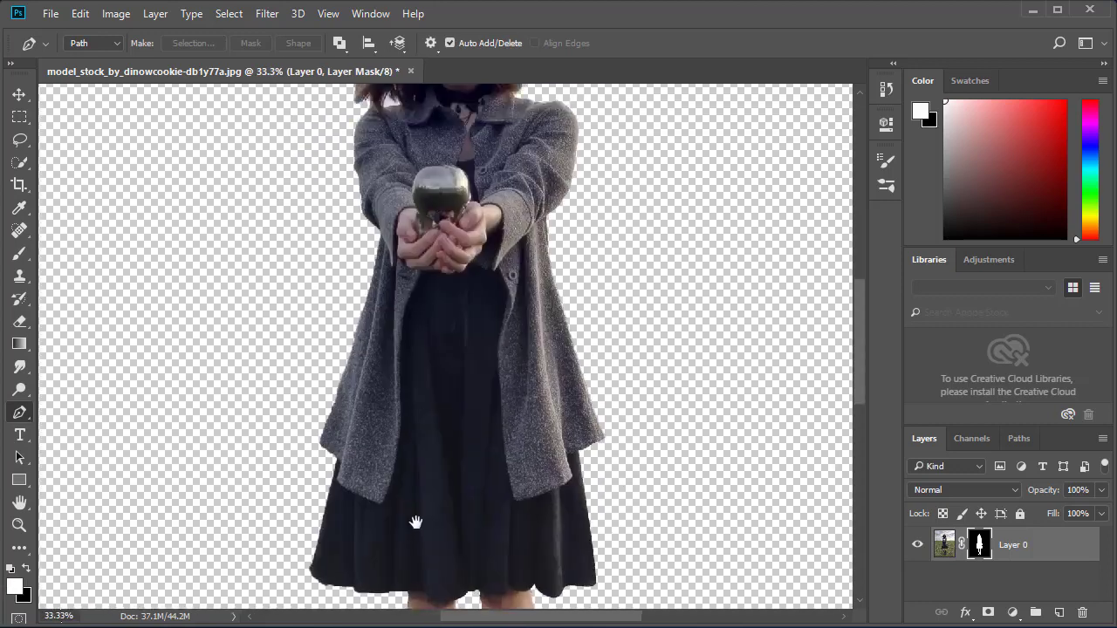
{"action": "scroll", "coordinate": [495, 408], "scroll_direction": "up", "scroll_amount": 5}
{"action": "key", "text": "ctrl+plus"}
{"action": "scroll", "coordinate": [361, 311], "scroll_direction": "down", "scroll_amount": 4}
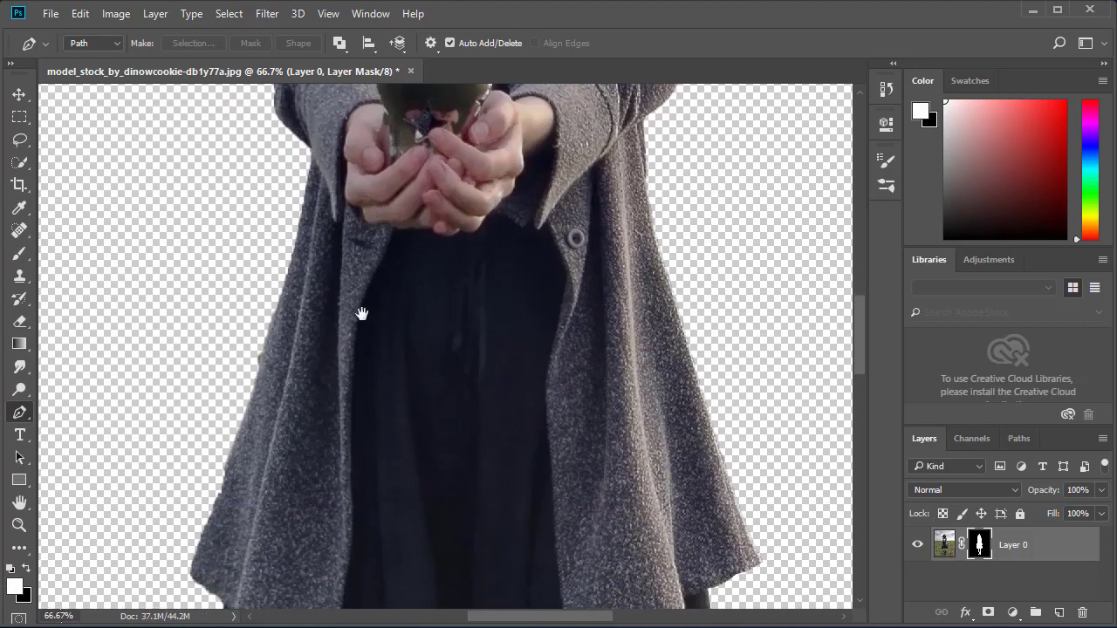
{"action": "scroll", "coordinate": [354, 303], "scroll_direction": "down", "scroll_amount": 3}
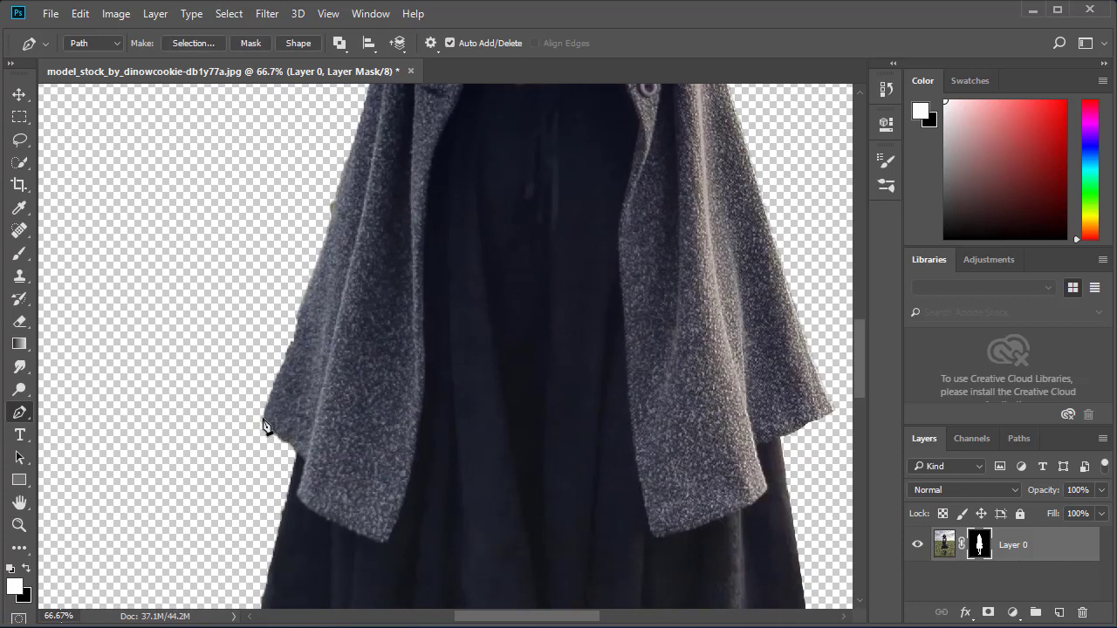
{"action": "left_click_drag", "start_coordinate": [264, 420], "coordinate": [224, 481]}
{"action": "scroll", "coordinate": [267, 254], "scroll_direction": "up", "scroll_amount": 3}
{"action": "right_click", "coordinate": [397, 274]}
{"action": "left_click", "coordinate": [477, 317]}
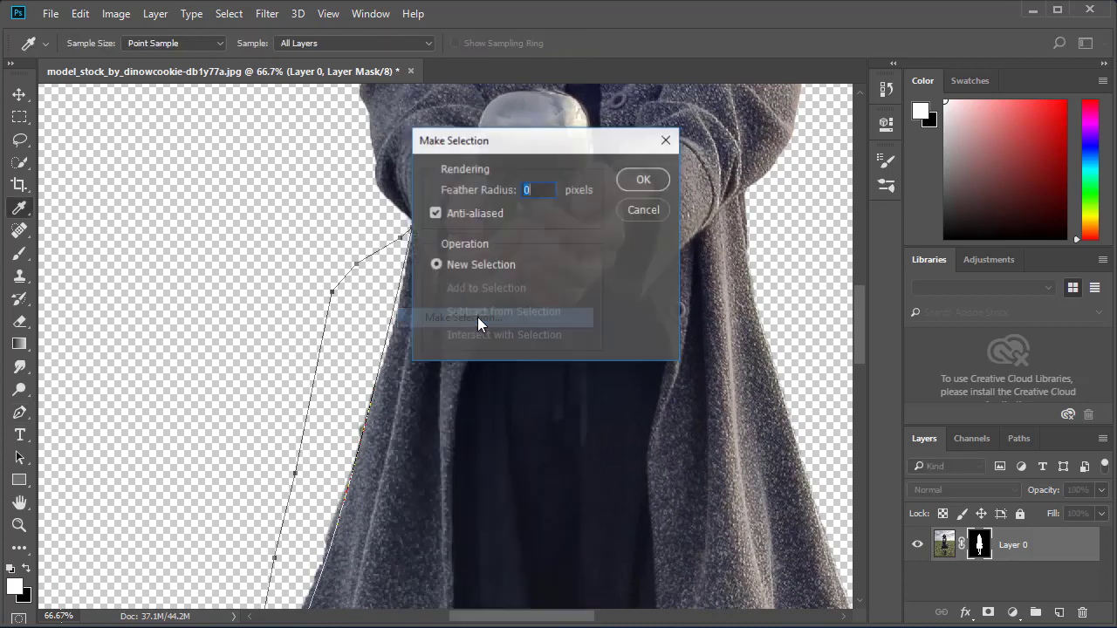
{"action": "key", "text": "Return"}
{"action": "scroll", "coordinate": [482, 324], "scroll_direction": "down", "scroll_amount": 3, "text": "alt"}
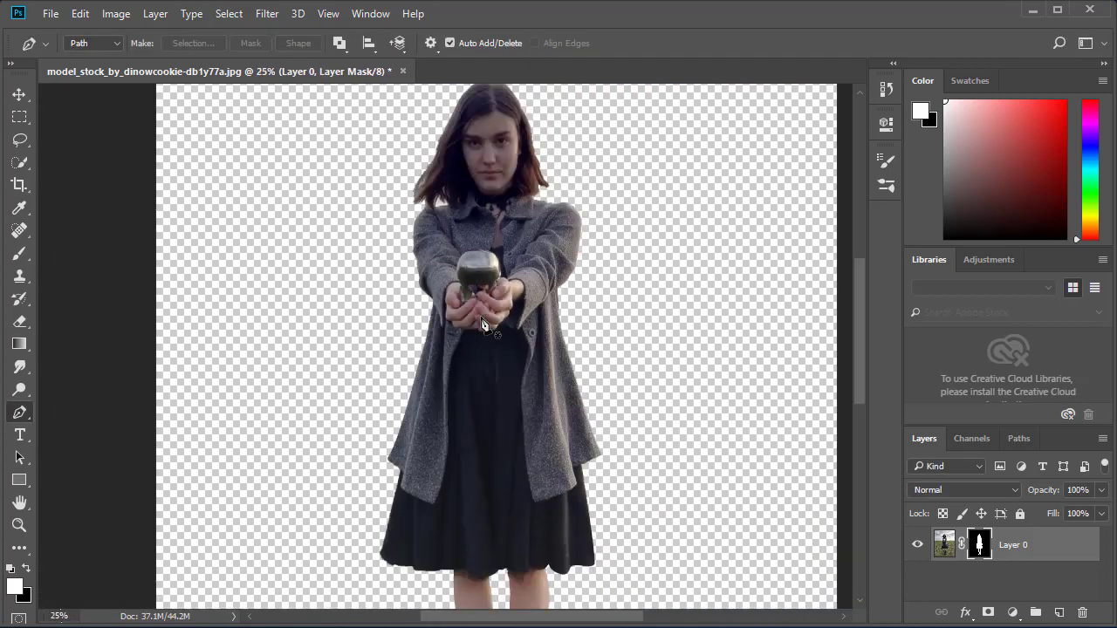
- Open Select and Mask, set View to Onion Skin and lower Transparency
{"action": "double_click", "coordinate": [979, 547]}
{"action": "left_click", "coordinate": [938, 150]}
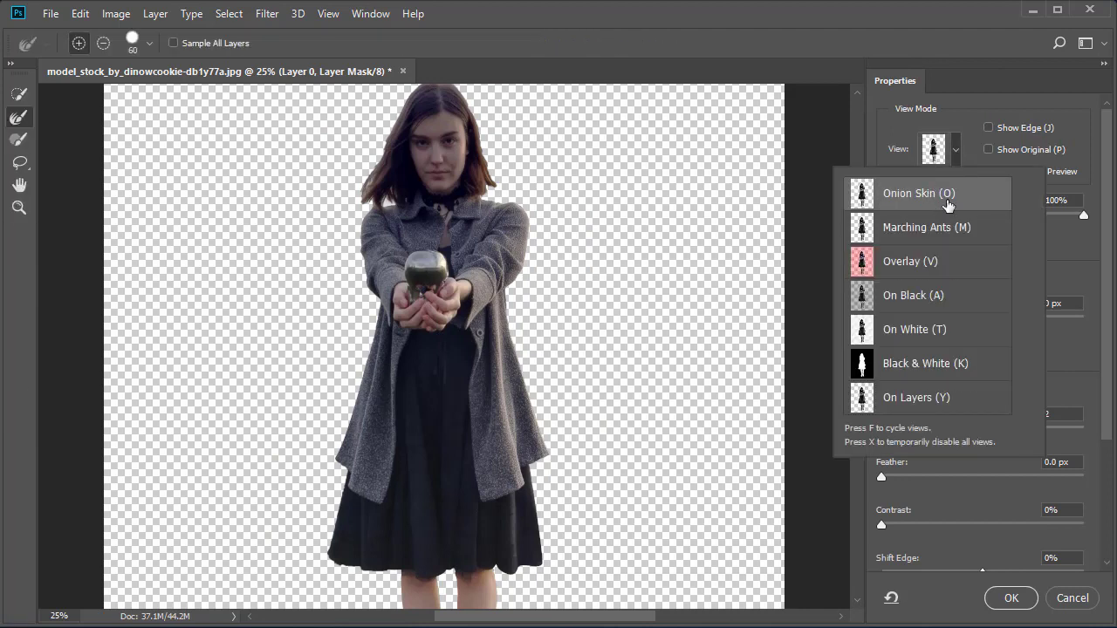
{"action": "left_click", "coordinate": [894, 204]}
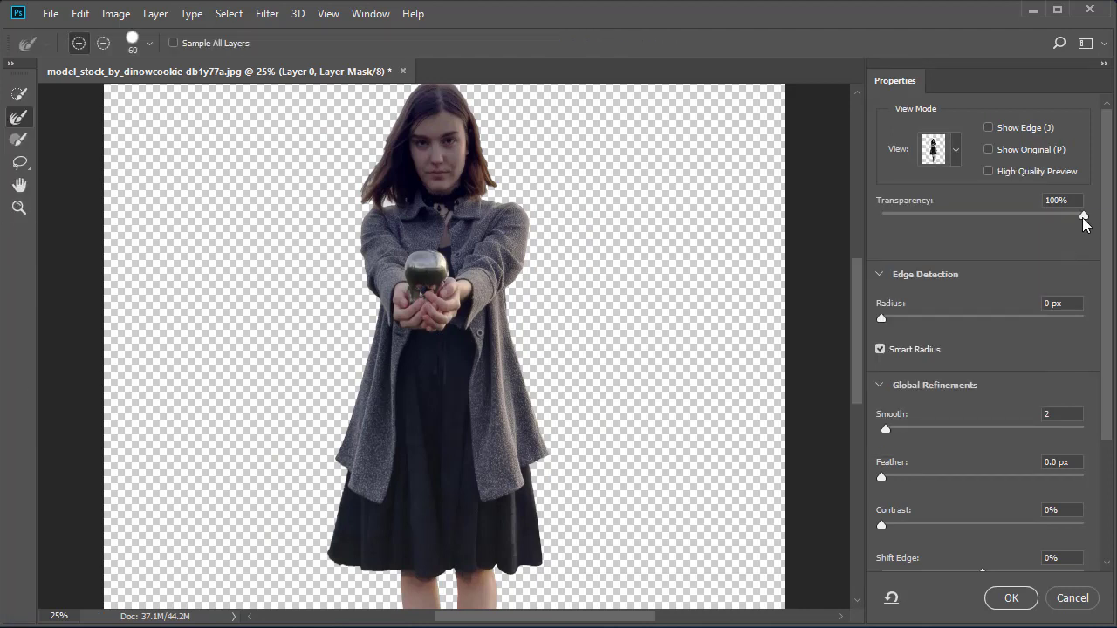
{"action": "mouse_move", "coordinate": [1083, 215]}
{"action": "left_mouse_down"}
{"action": "mouse_move", "coordinate": [920, 218]}
{"action": "mouse_move", "coordinate": [935, 218]}
{"action": "left_mouse_up"}
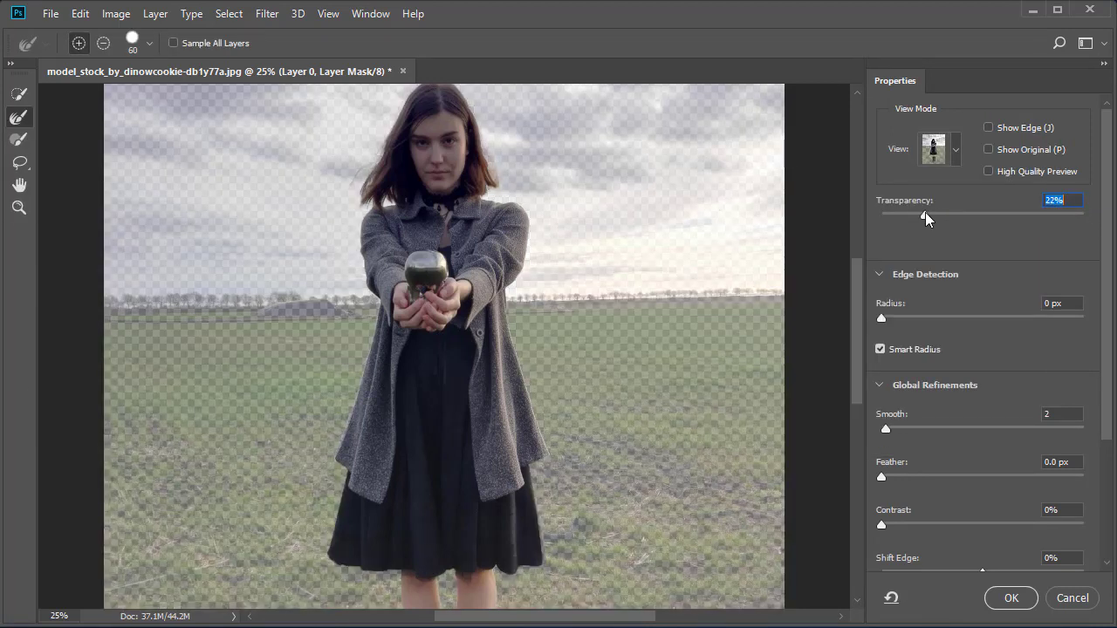
- Zoom to the face and recover loose hair strands with a smaller Refine Edge Brush
{"action": "key", "text": "ctrl+plus"}
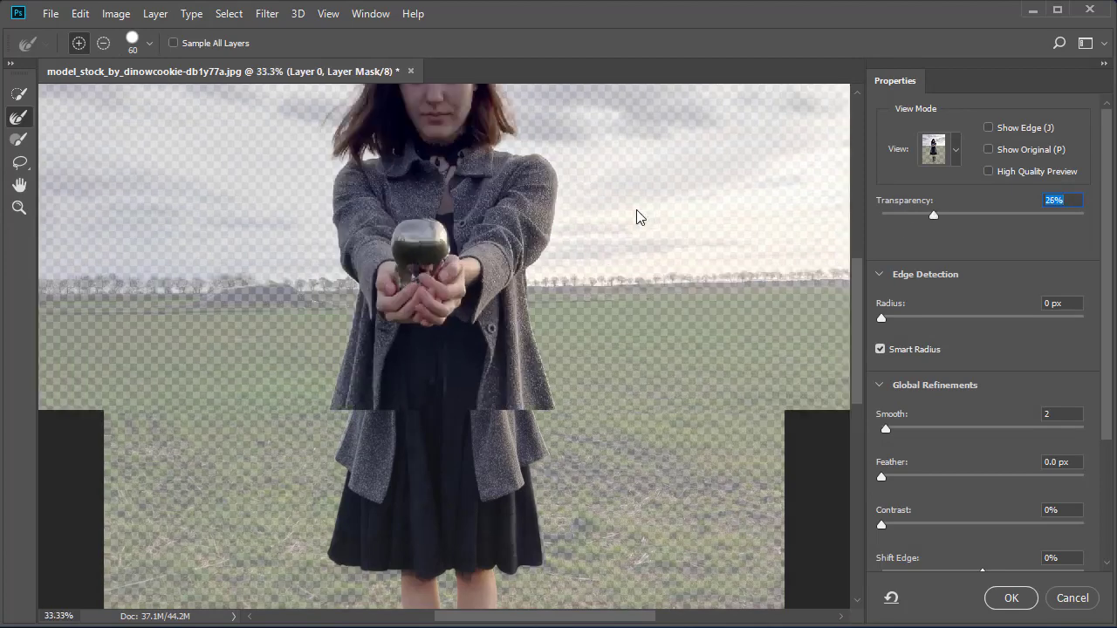
{"action": "key", "text": "ctrl+plus"}
{"action": "key", "text": "ctrl+plus"}
{"action": "scroll", "coordinate": [636, 214], "scroll_direction": "up", "scroll_amount": 5}
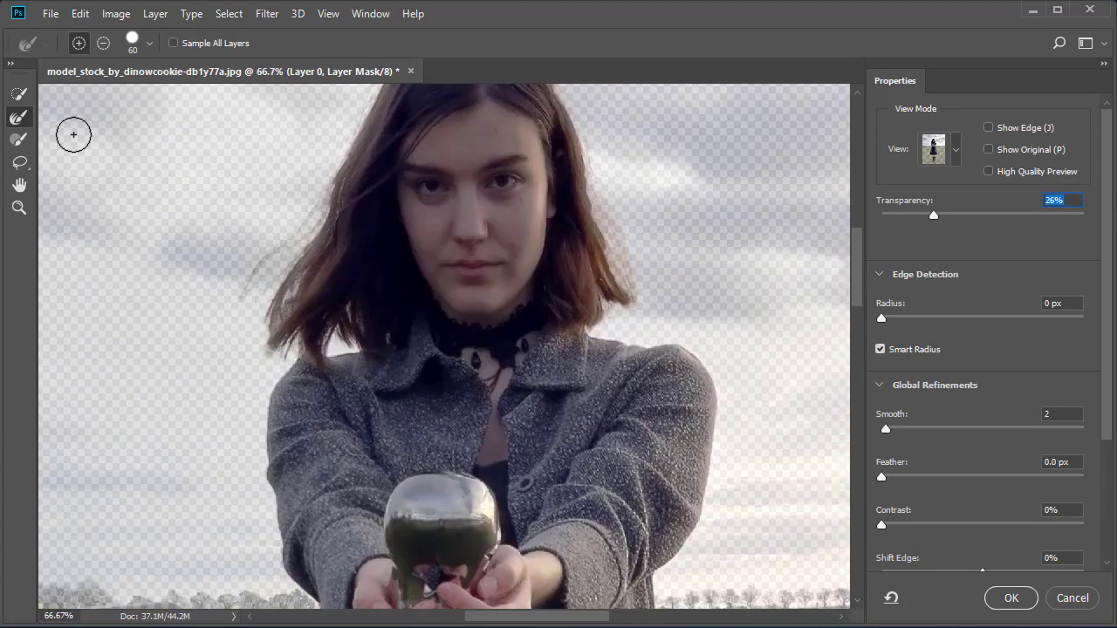
{"action": "mouse_move", "coordinate": [256, 297]}
{"action": "left_mouse_down"}
{"action": "mouse_move", "coordinate": [338, 159]}
{"action": "mouse_move", "coordinate": [324, 260]}
{"action": "left_mouse_up"}
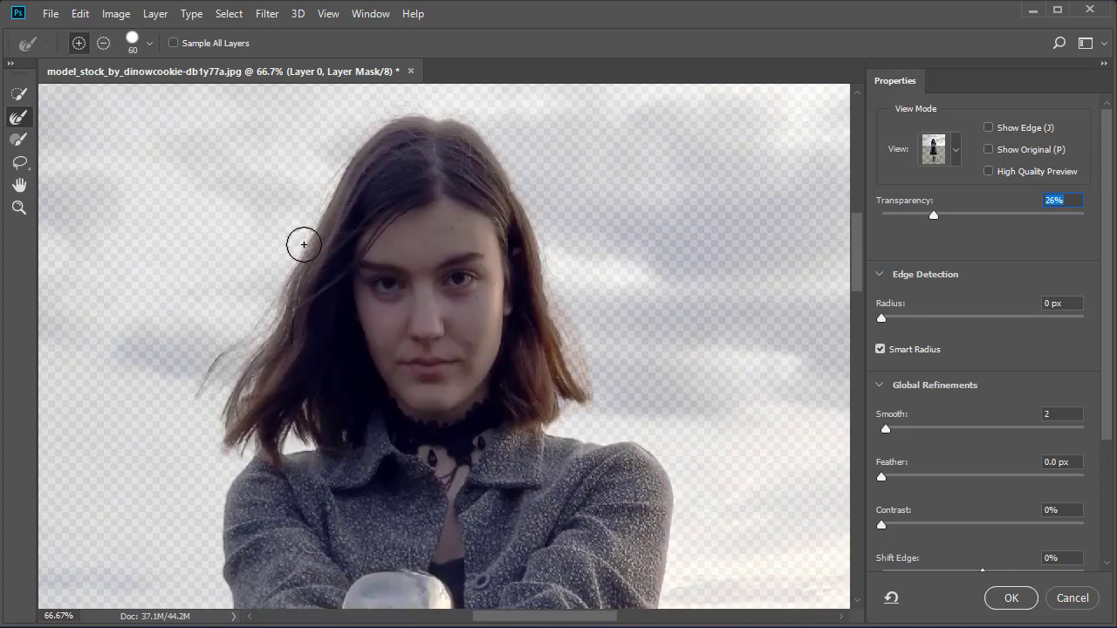
{"action": "key", "text": "bracketleft"}
{"action": "key", "text": "bracketleft"}
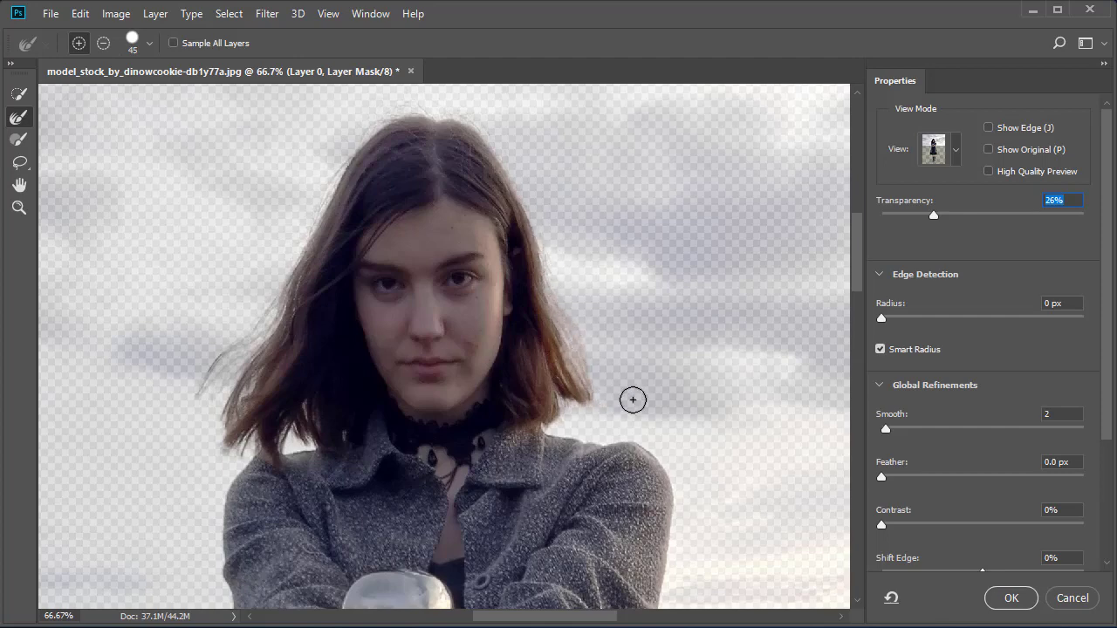
{"action": "left_click_drag", "start_coordinate": [1062, 238], "coordinate": [1079, 236]}
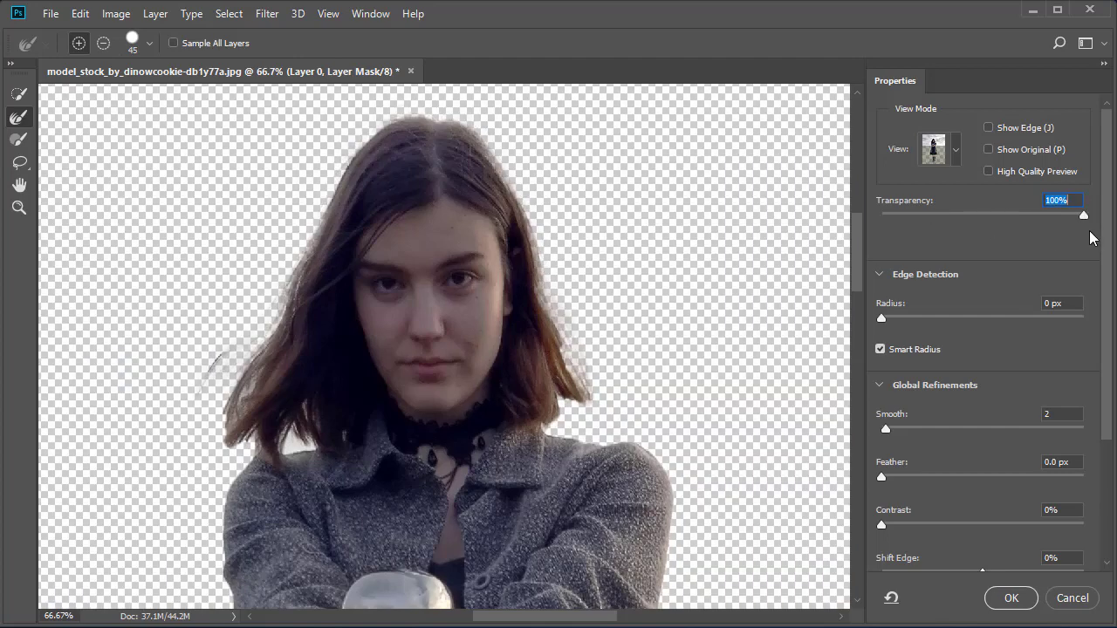
{"action": "left_click_drag", "start_coordinate": [1014, 224], "coordinate": [969, 217]}
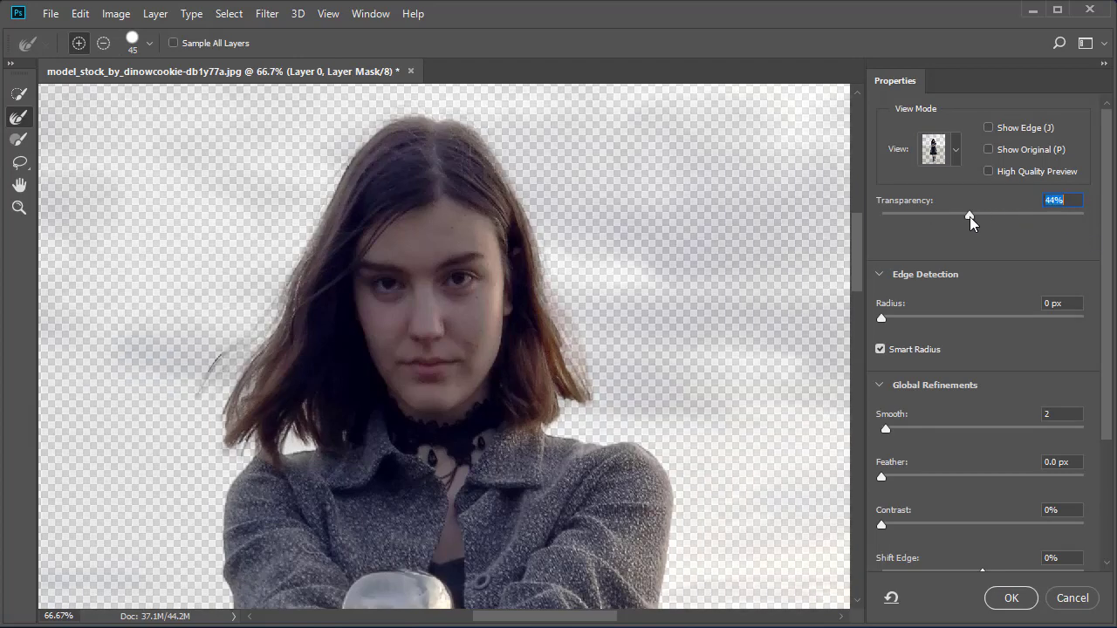
- Touch up the hair edges with the brushes, checking at different transparencies, then click OK
{"action": "left_click", "coordinate": [18, 139]}
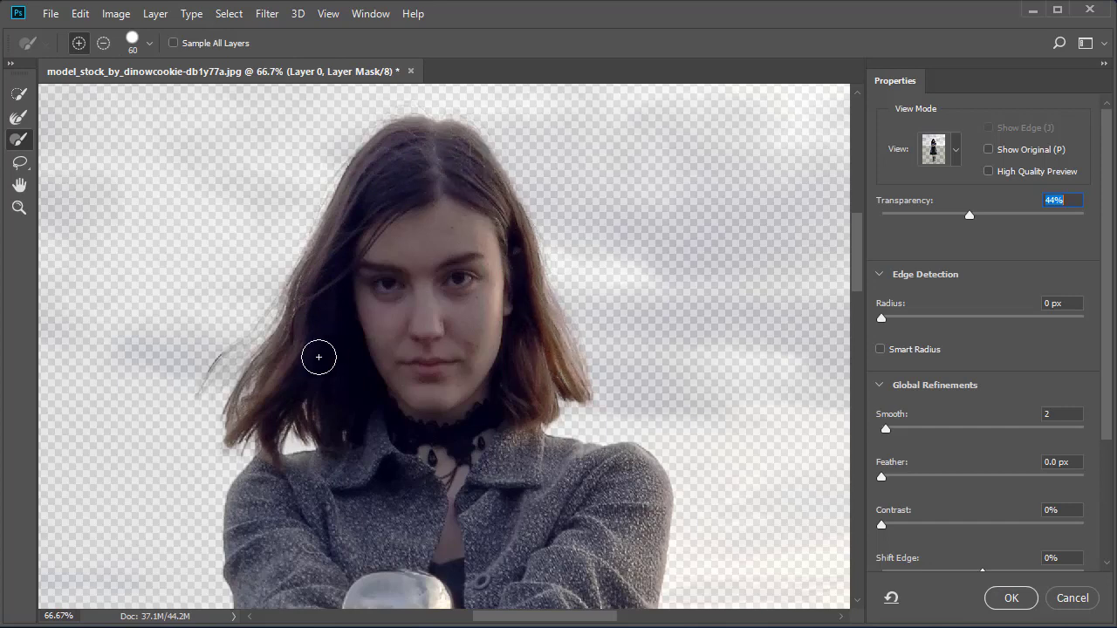
{"action": "left_click_drag", "start_coordinate": [968, 216], "coordinate": [948, 217]}
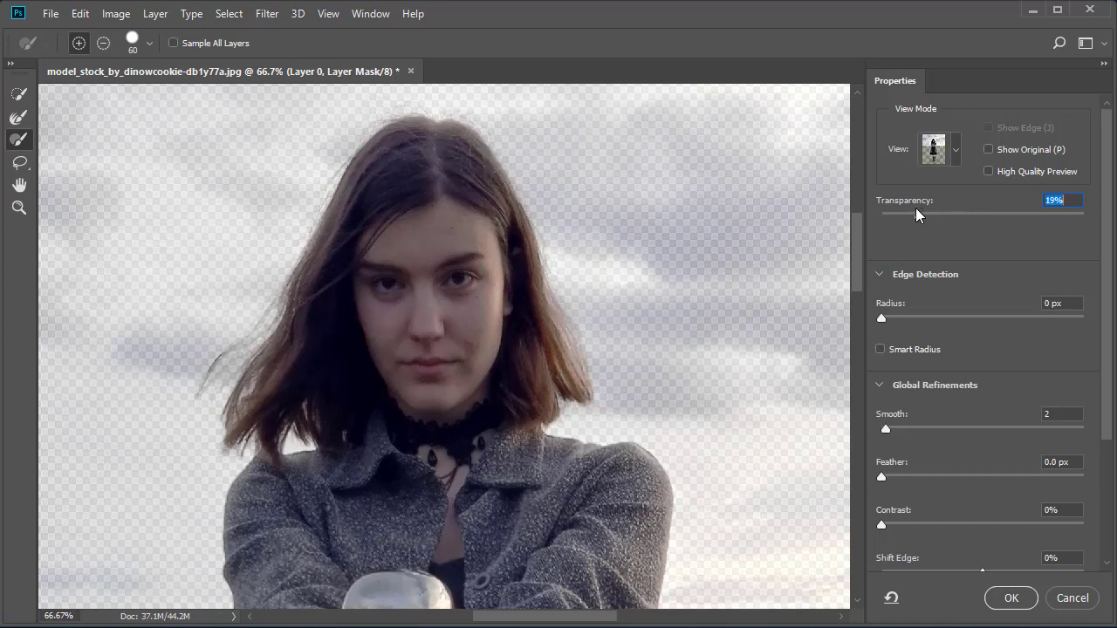
{"action": "left_click", "coordinate": [18, 116]}
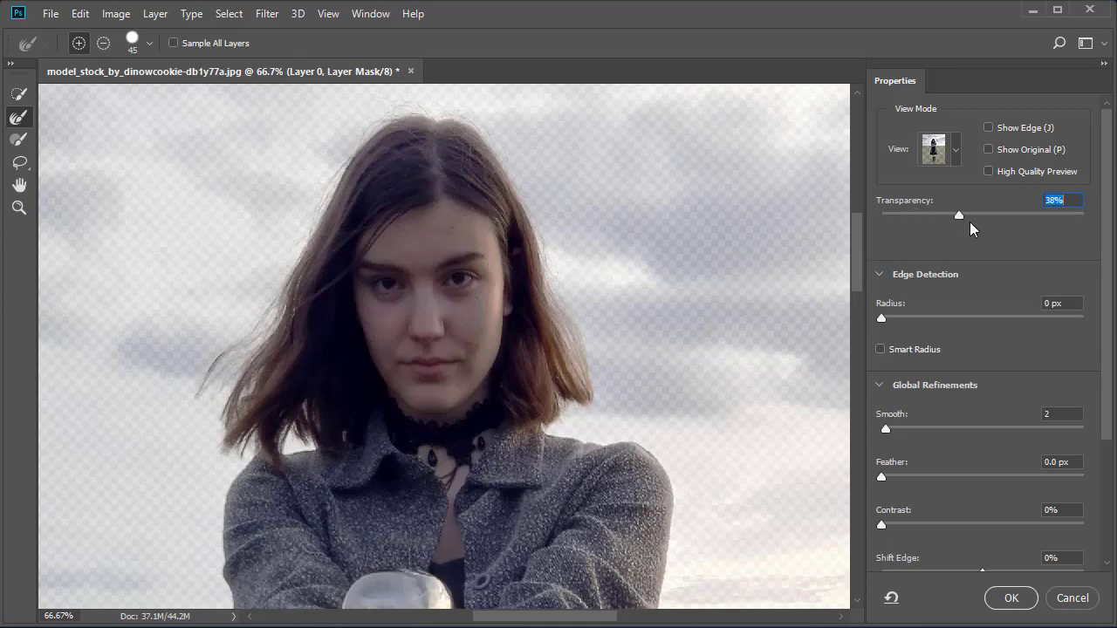
{"action": "left_click_drag", "start_coordinate": [970, 227], "coordinate": [1090, 243]}
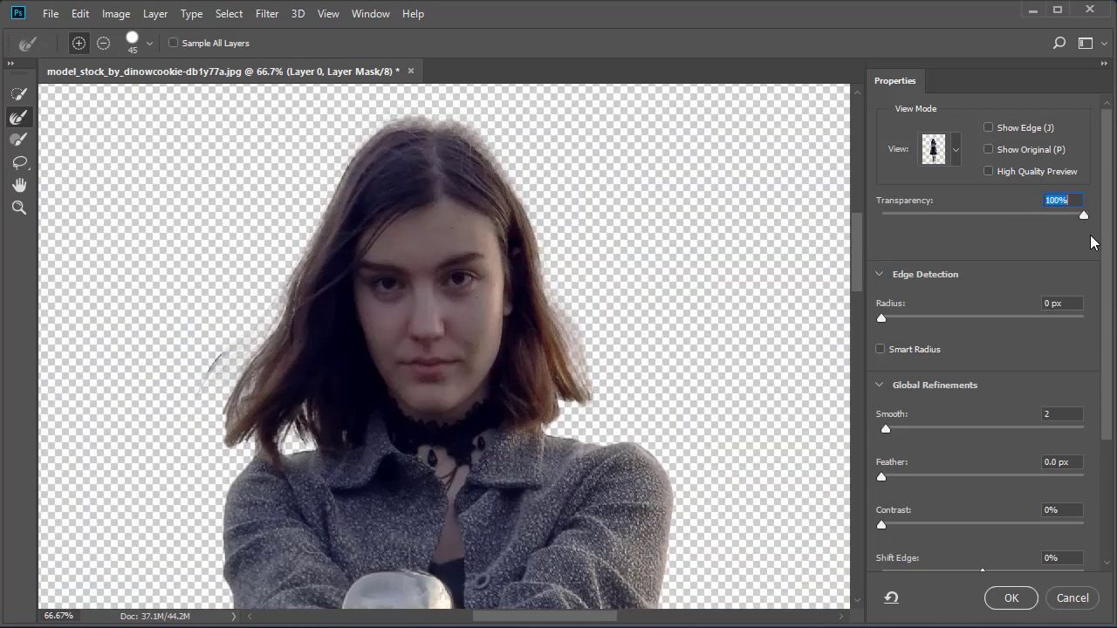
{"action": "key", "text": "b"}
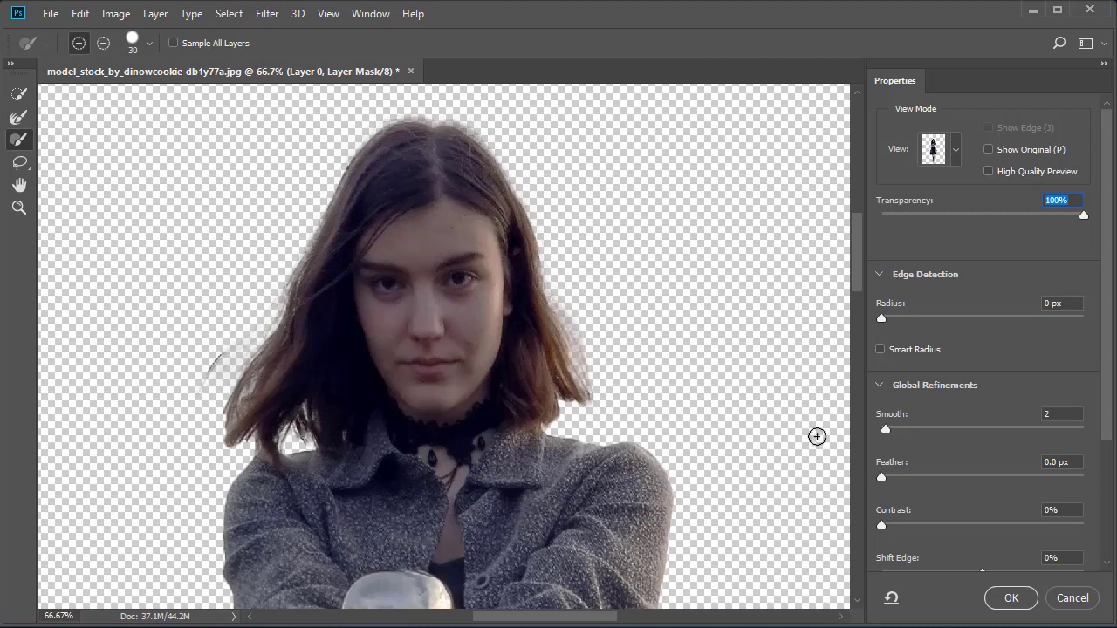
{"action": "scroll", "coordinate": [1025, 545], "scroll_direction": "down", "scroll_amount": 2}
{"action": "left_click", "coordinate": [1009, 598]}
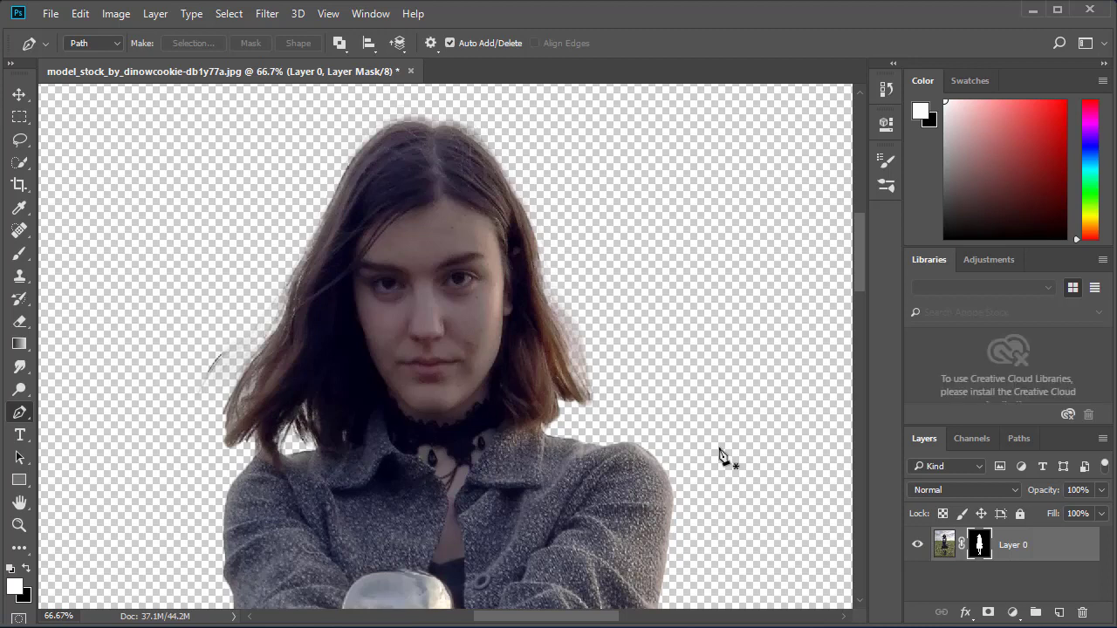
- Reset the paint colours to black and white, then open and dismiss the adjustment layer list
{"action": "left_click", "coordinate": [21, 320]}
{"action": "key", "text": "x"}
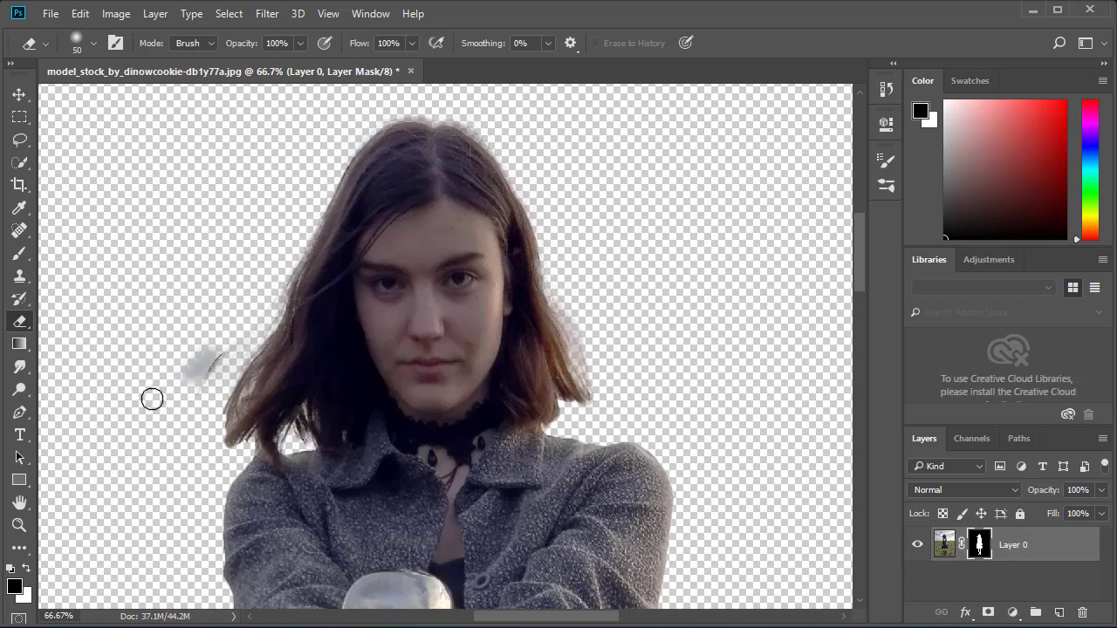
{"action": "left_click", "coordinate": [25, 568]}
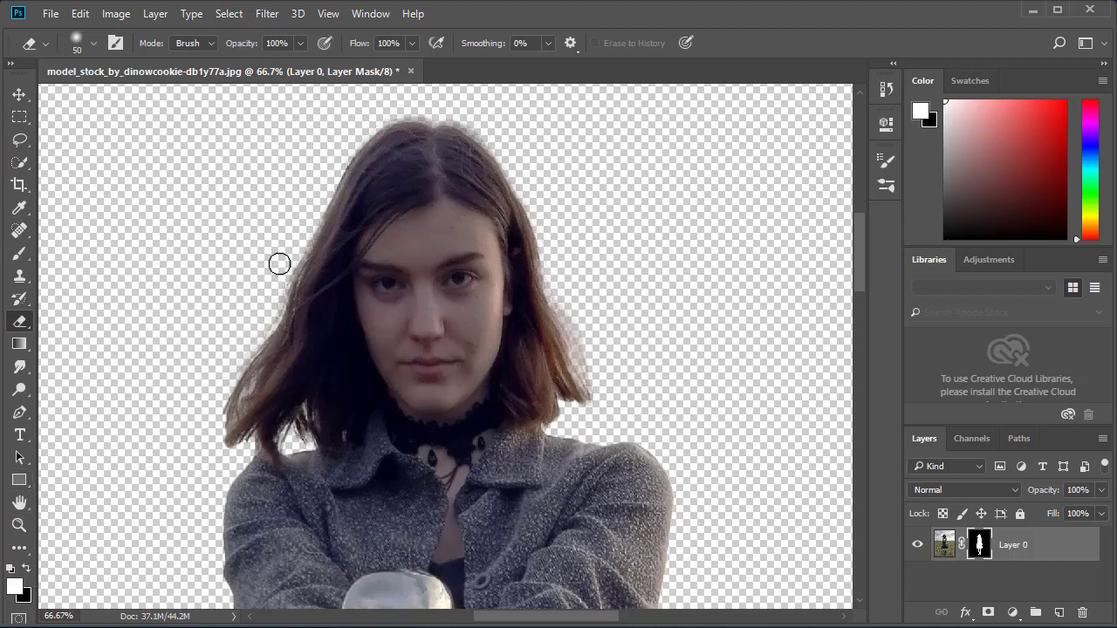
{"action": "scroll", "coordinate": [666, 262], "scroll_direction": "down", "scroll_amount": 3}
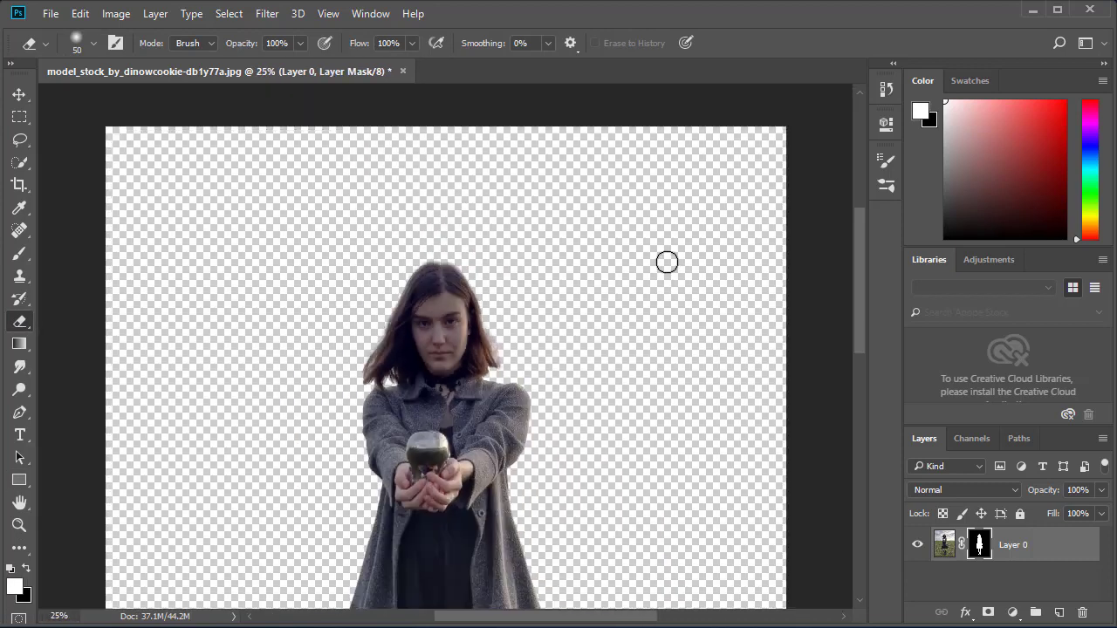
{"action": "scroll", "coordinate": [666, 262], "scroll_direction": "down", "scroll_amount": 3}
{"action": "scroll", "coordinate": [666, 262], "scroll_direction": "up", "scroll_amount": 1}
{"action": "scroll", "coordinate": [666, 261], "scroll_direction": "up", "scroll_amount": 3}
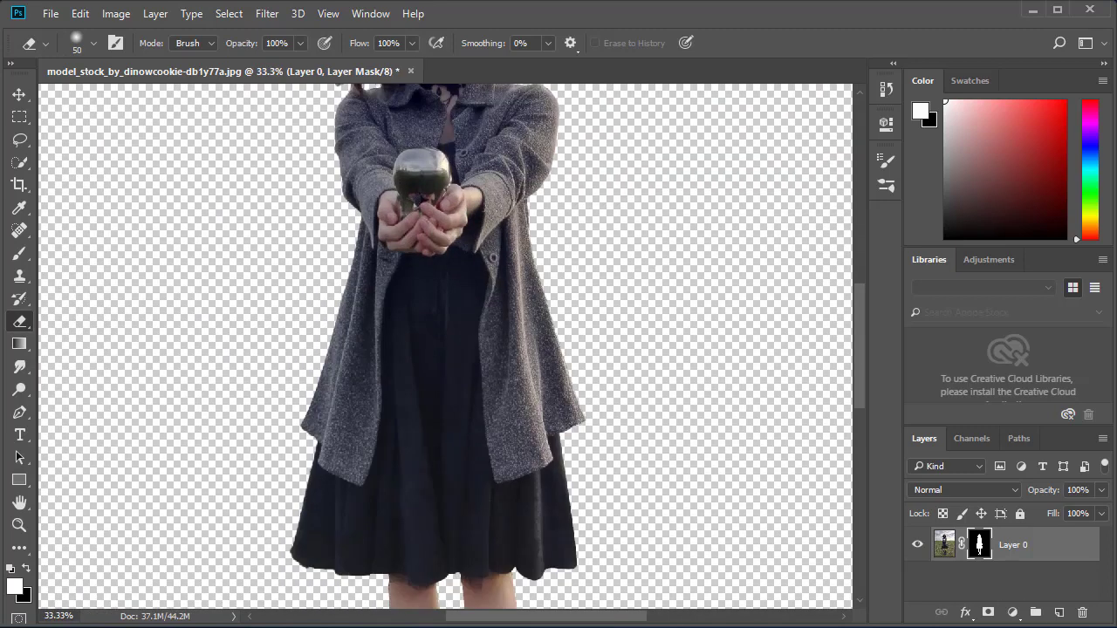
{"action": "left_click", "coordinate": [1012, 612]}
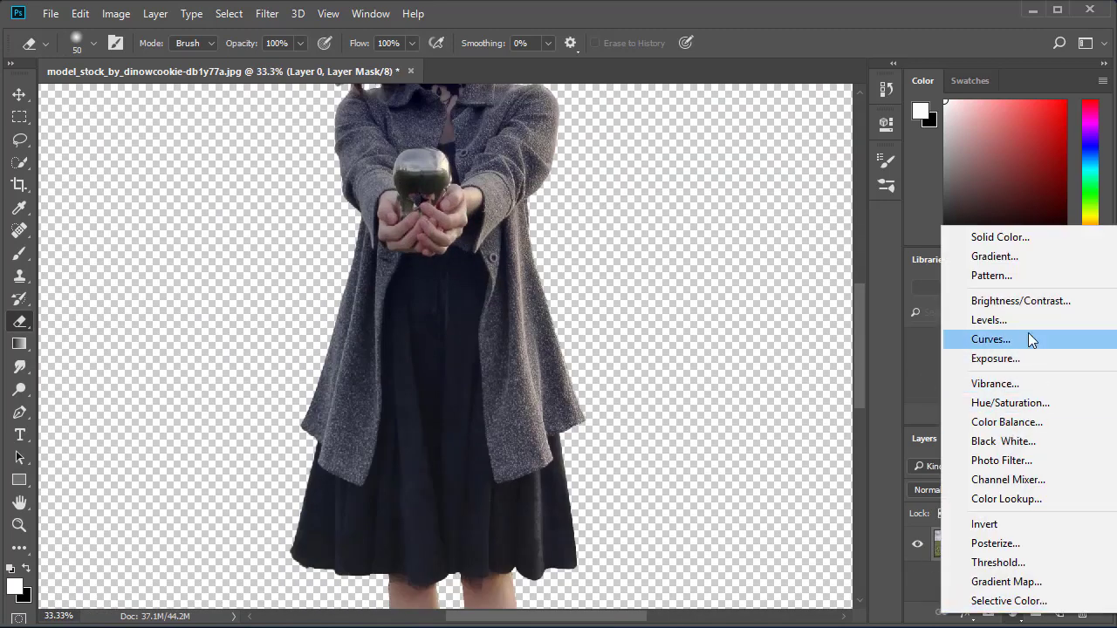
{"action": "left_click", "coordinate": [816, 416]}
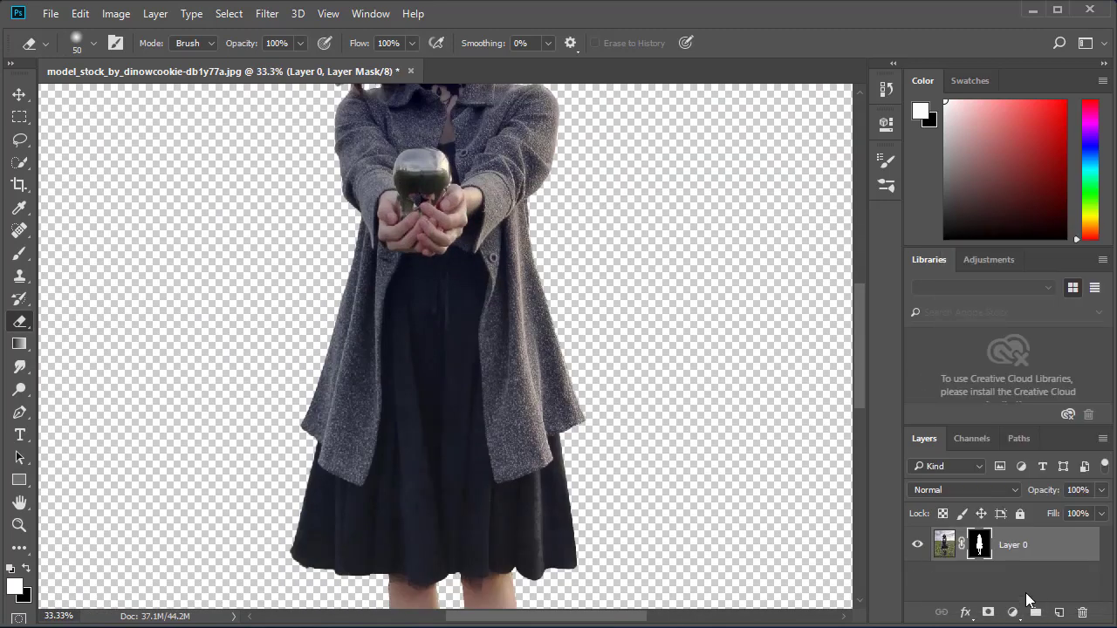
- Duplicate Layer 0, hide the original, and apply the copy's mask permanently
{"action": "left_click_drag", "start_coordinate": [1054, 547], "coordinate": [1058, 613]}
{"action": "left_click", "coordinate": [917, 578]}
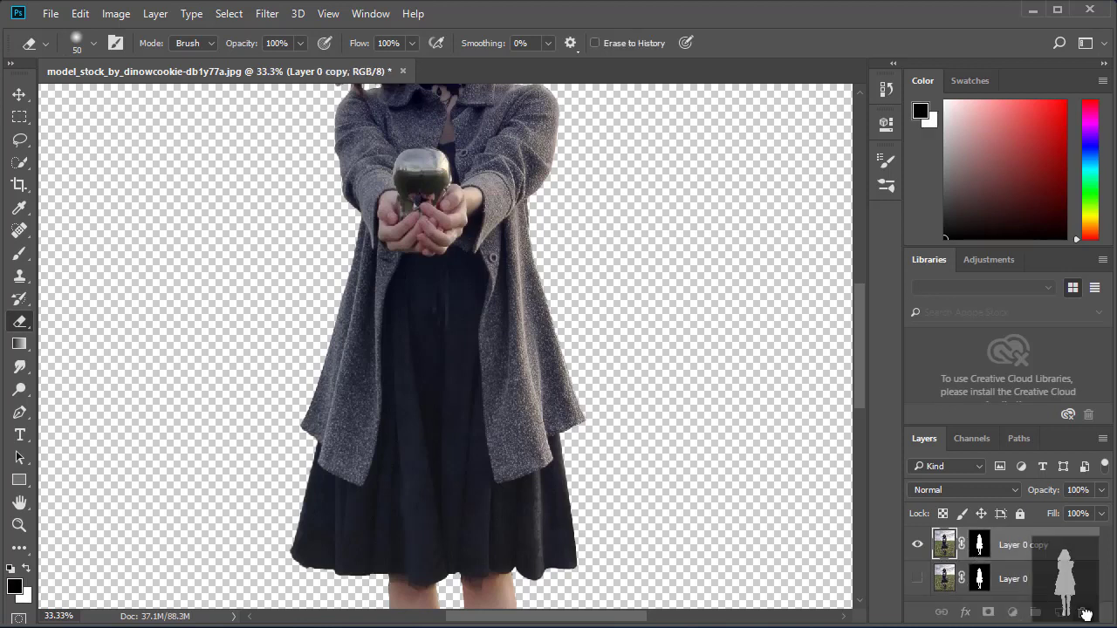
{"action": "left_click_drag", "start_coordinate": [979, 544], "coordinate": [1082, 612]}
{"action": "key", "text": "Return"}
{"action": "key", "text": "ctrl+plus"}
{"action": "scroll", "coordinate": [561, 461], "scroll_direction": "up", "scroll_amount": 5}
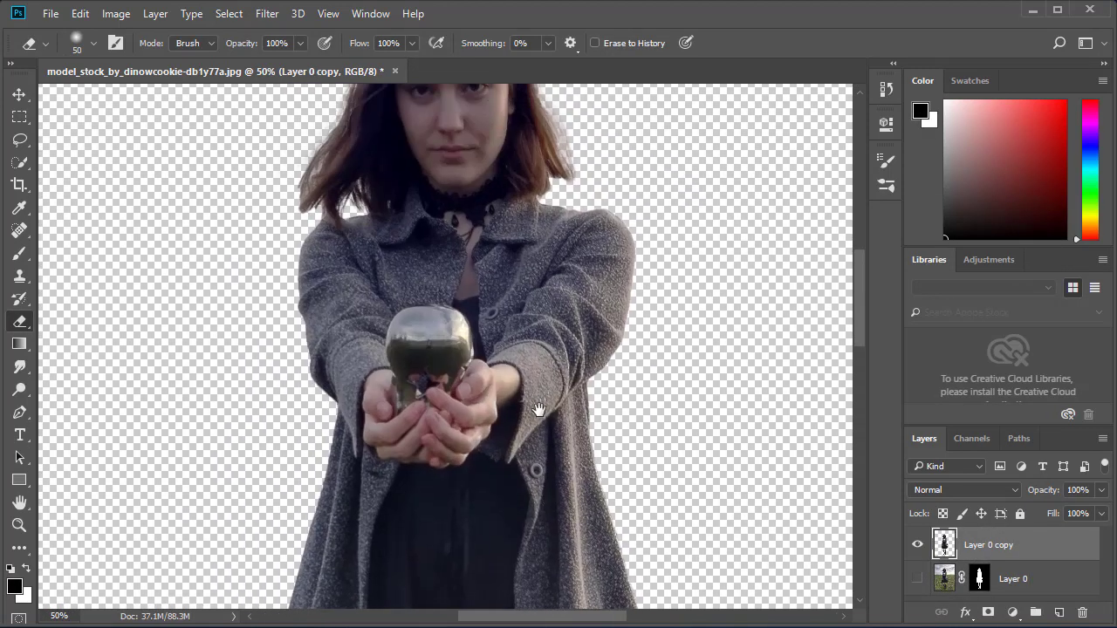
{"action": "scroll", "coordinate": [561, 461], "scroll_direction": "up", "scroll_amount": 2}
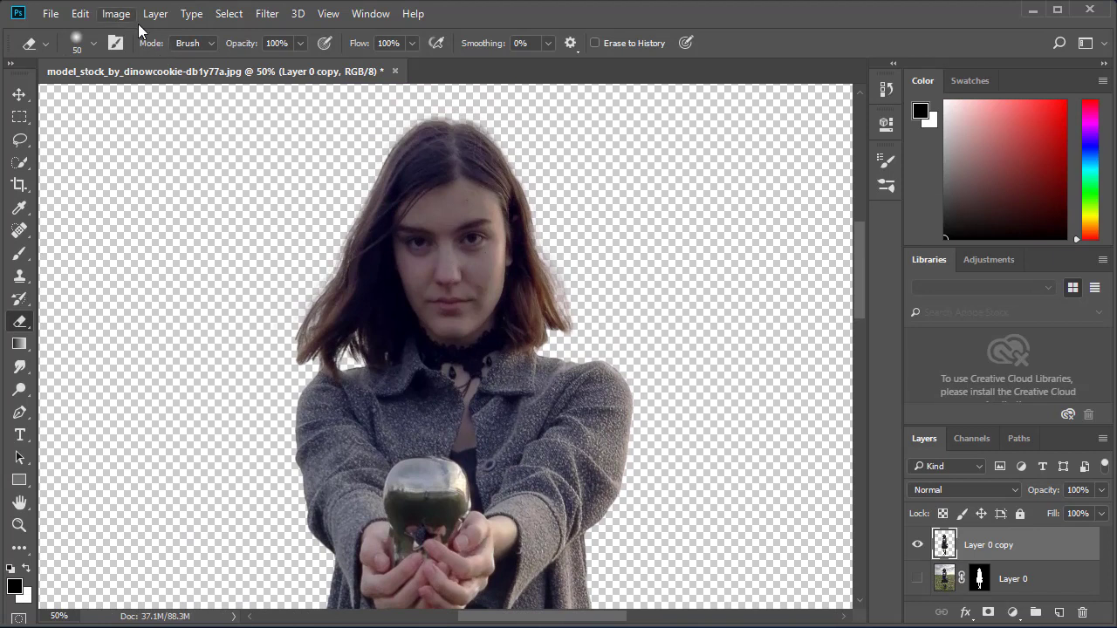
- Apply Shadows/Highlights: Shadows 23%/41%/60 px, Highlights Tone 53%, Radius 42 px, Midtone +24
{"action": "left_click", "coordinate": [116, 13]}
{"action": "left_click", "coordinate": [81, 14]}
{"action": "left_click", "coordinate": [116, 13]}
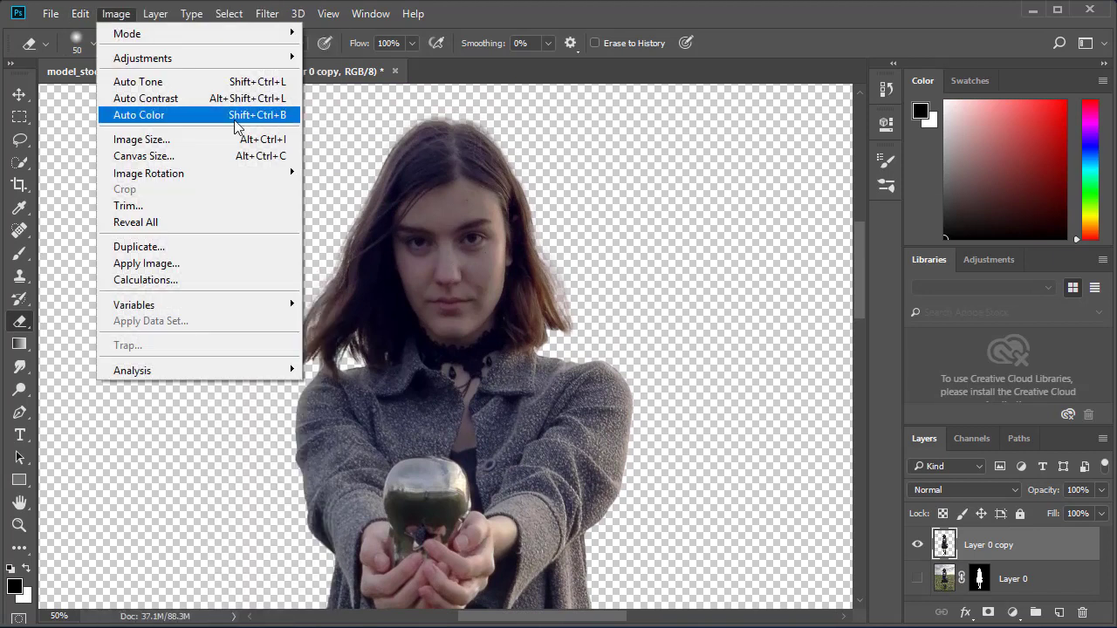
{"action": "left_click", "coordinate": [421, 341]}
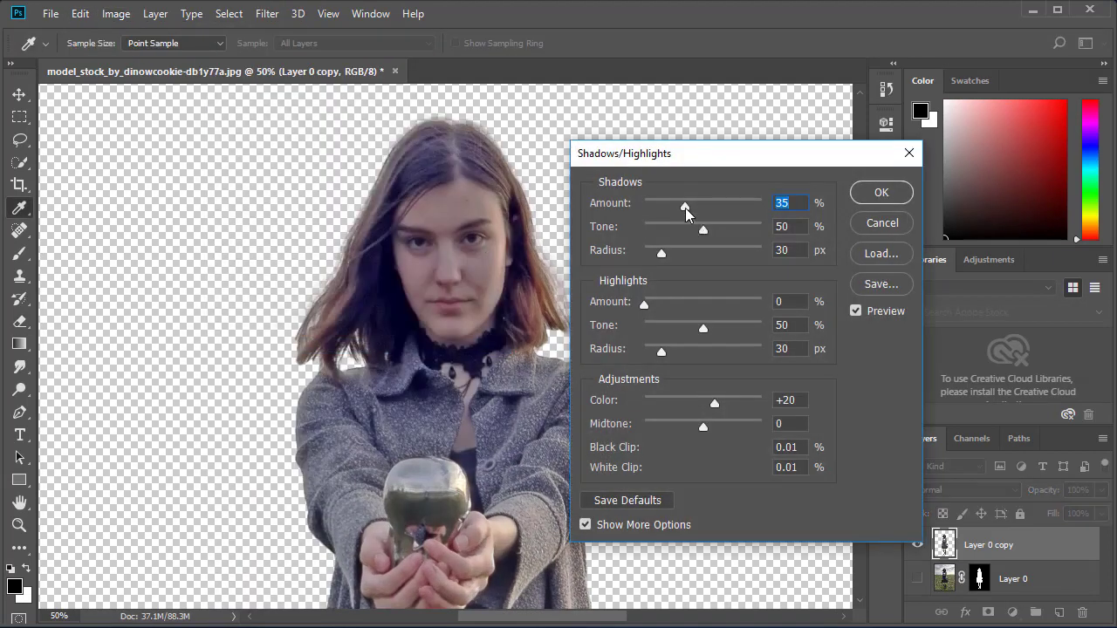
{"action": "left_click_drag", "start_coordinate": [701, 232], "coordinate": [658, 254]}
{"action": "left_click_drag", "start_coordinate": [676, 263], "coordinate": [679, 265]}
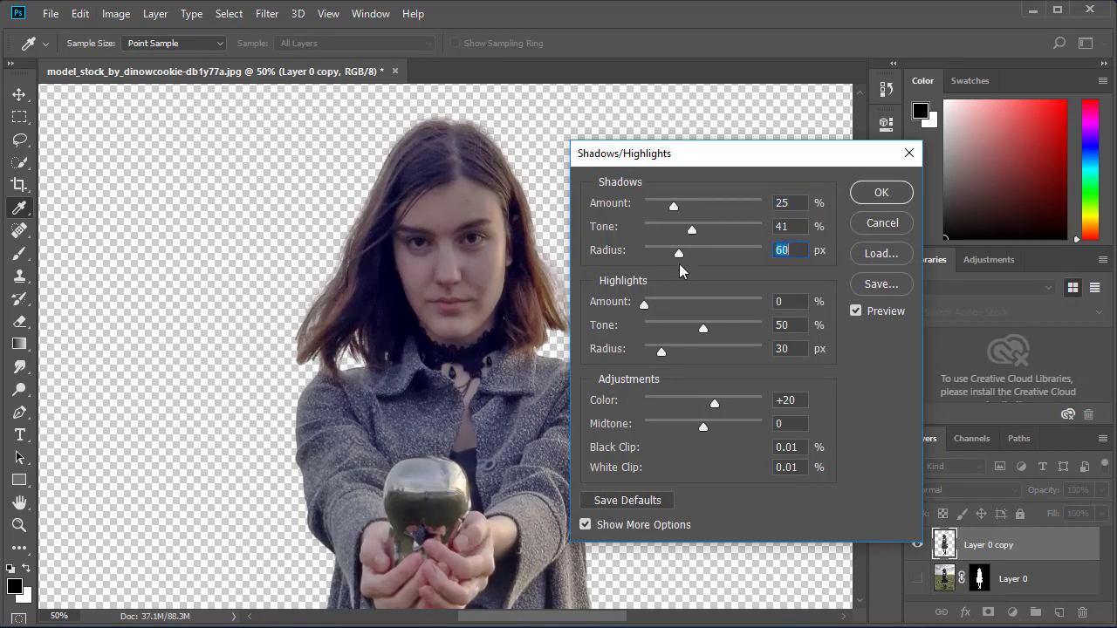
{"action": "left_click_drag", "start_coordinate": [703, 331], "coordinate": [668, 353]}
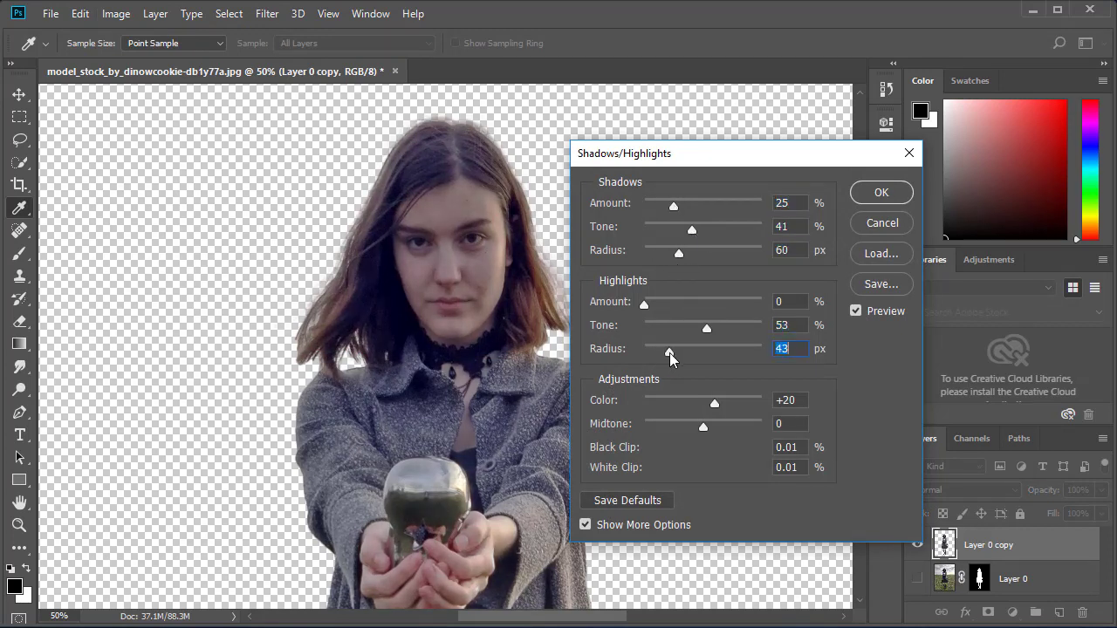
{"action": "left_click_drag", "start_coordinate": [716, 408], "coordinate": [718, 434]}
{"action": "left_click", "coordinate": [675, 210]}
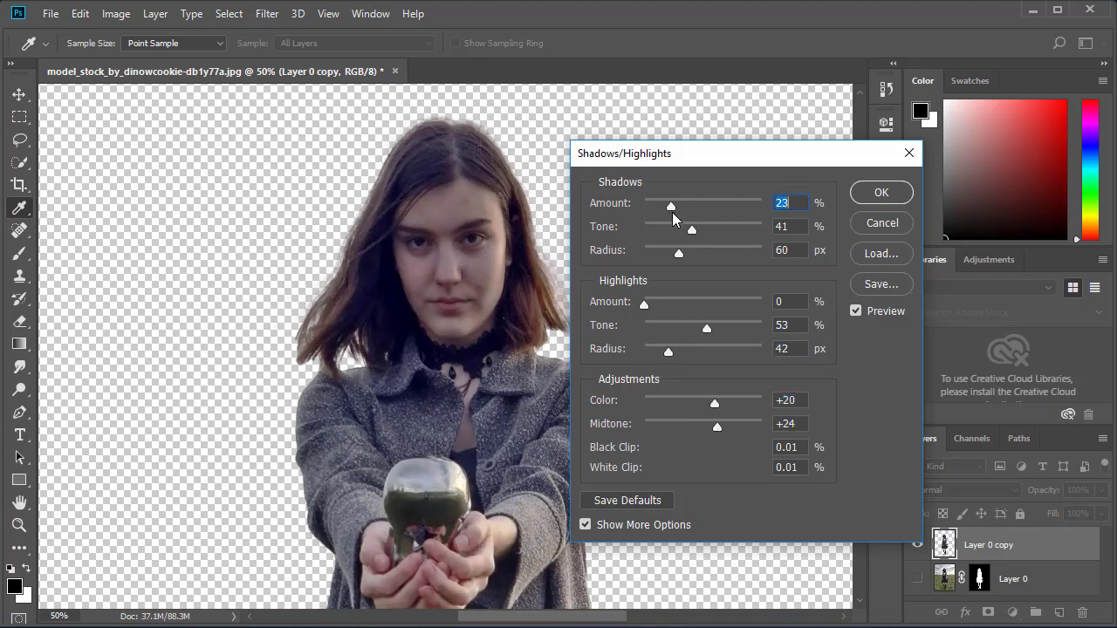
{"action": "left_click", "coordinate": [693, 232]}
{"action": "left_click", "coordinate": [875, 197]}
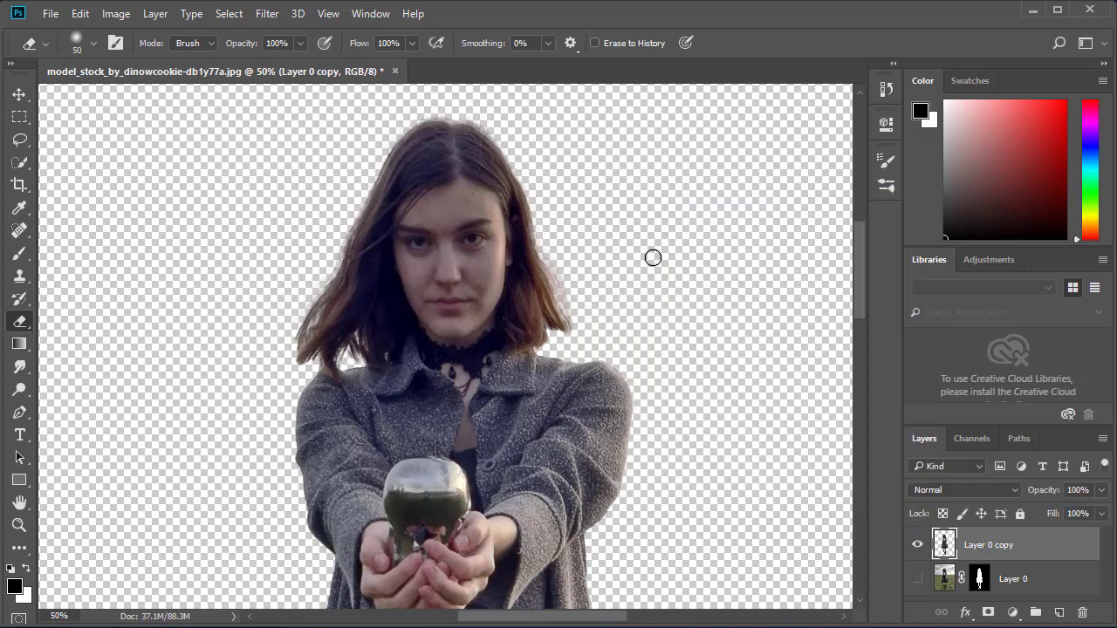
- Duplicate the street background, enlarge it and rotate it 2° with Free Transform
{"action": "key", "text": "ctrl+minus"}
{"action": "key", "text": "ctrl+minus"}
{"action": "key", "text": "ctrl+minus"}
{"action": "key", "text": "ctrl+minus"}
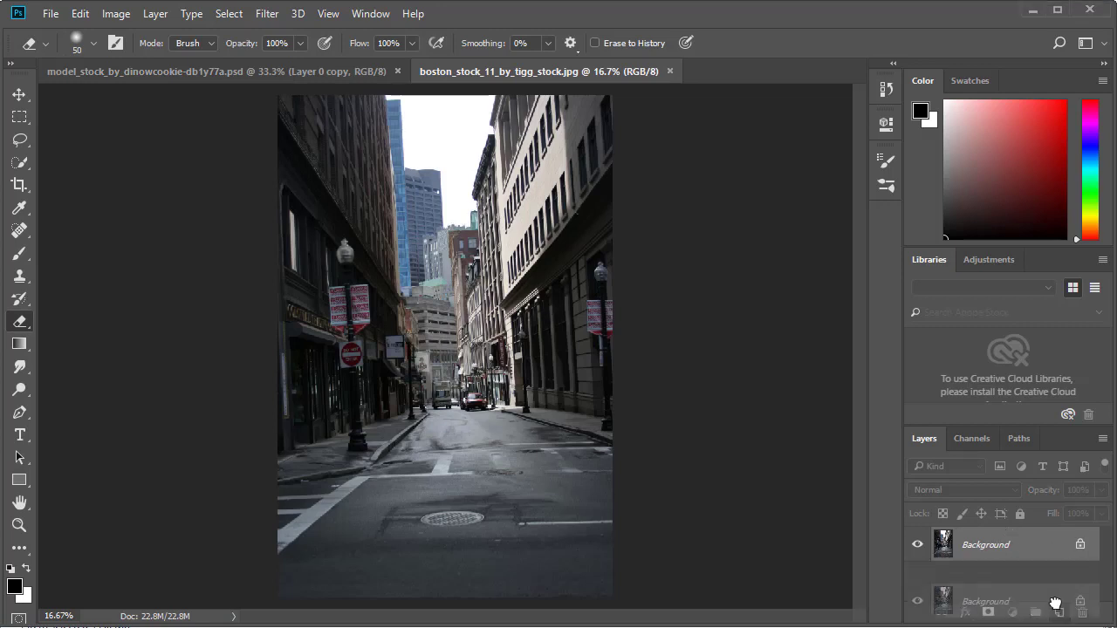
{"action": "left_click_drag", "start_coordinate": [1039, 563], "coordinate": [1057, 611]}
{"action": "key", "text": "ctrl+minus"}
{"action": "key", "text": "ctrl+t"}
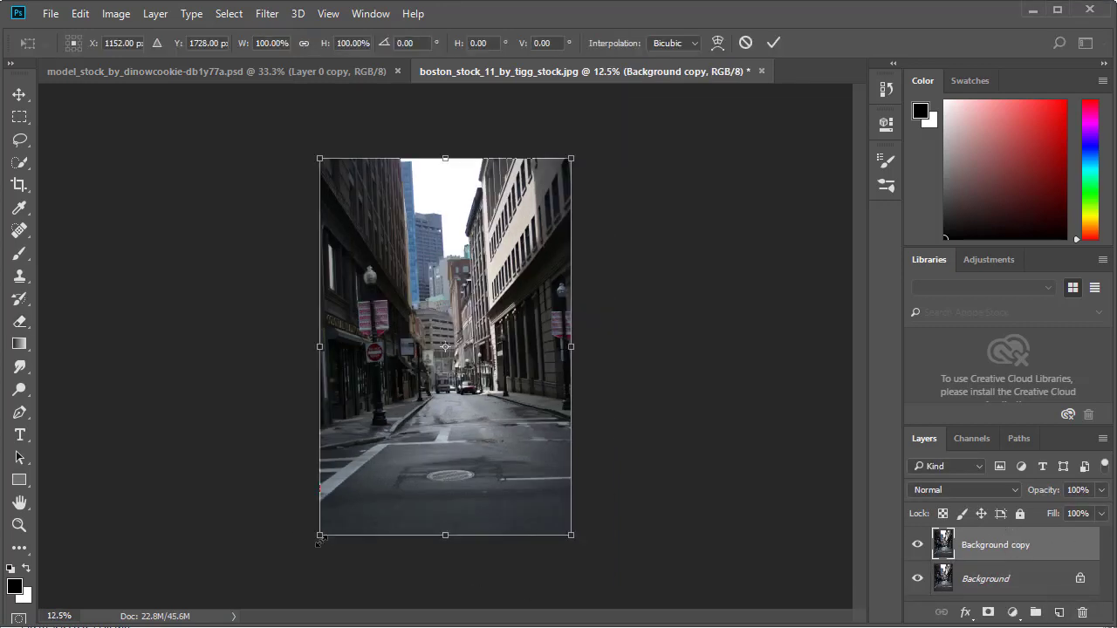
{"action": "left_click_drag", "start_coordinate": [319, 536], "coordinate": [299, 566]}
{"action": "mouse_move", "coordinate": [570, 158]}
{"action": "left_mouse_down"}
{"action": "mouse_move", "coordinate": [600, 131]}
{"action": "mouse_move", "coordinate": [648, 154]}
{"action": "left_mouse_up"}
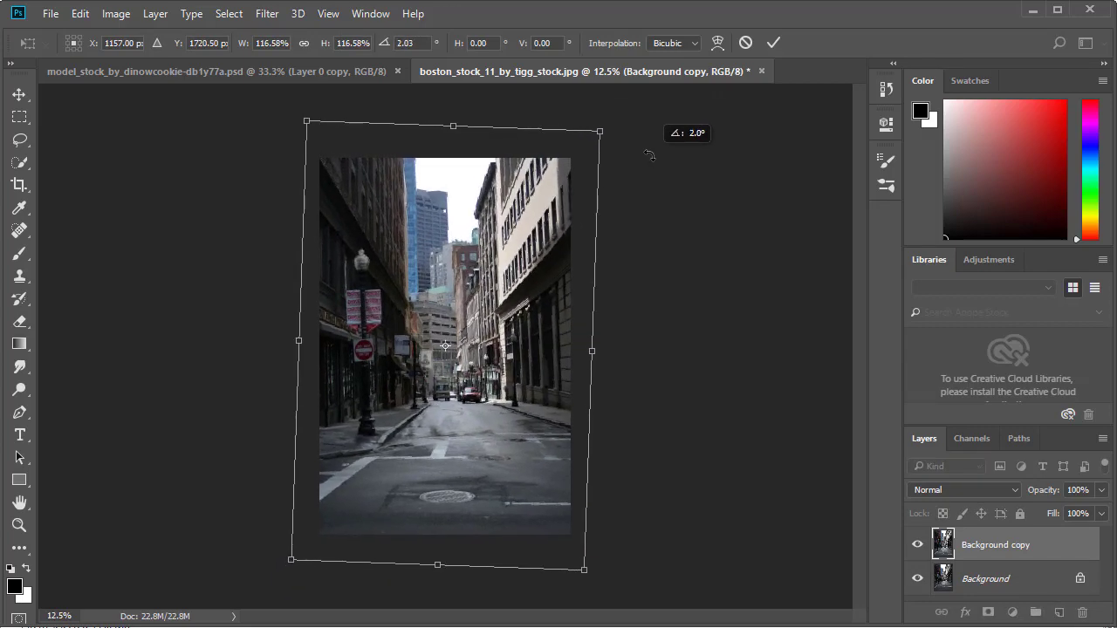
{"action": "key", "text": "Return"}
- Crop away the empty edges, then crop again trimming the top of the photo
{"action": "key", "text": "e"}
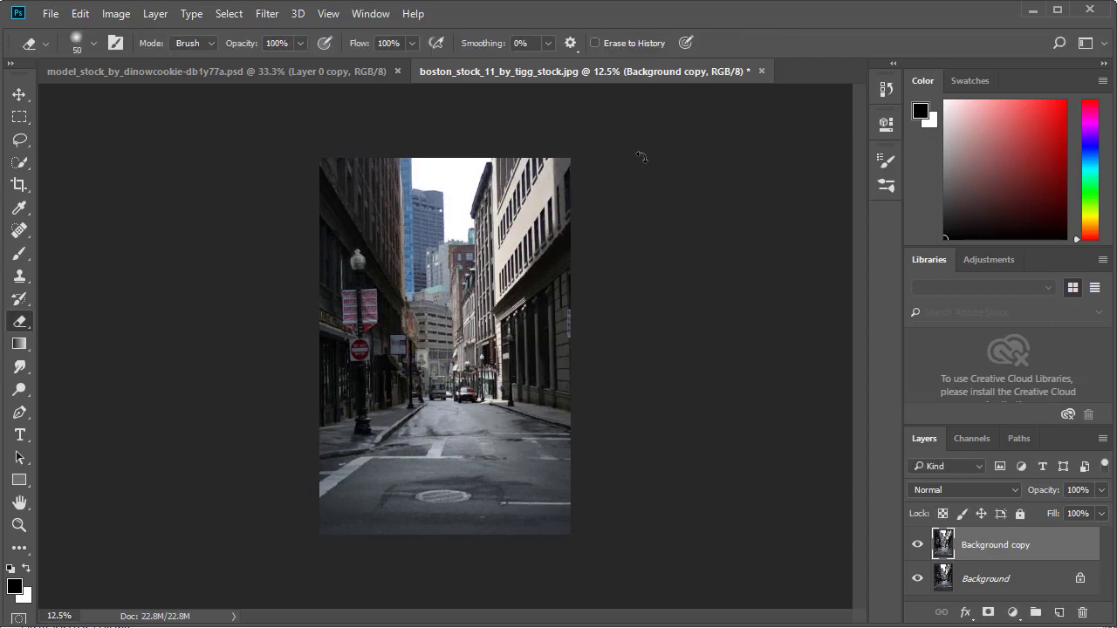
{"action": "key", "text": "ctrl+plus"}
{"action": "key", "text": "c"}
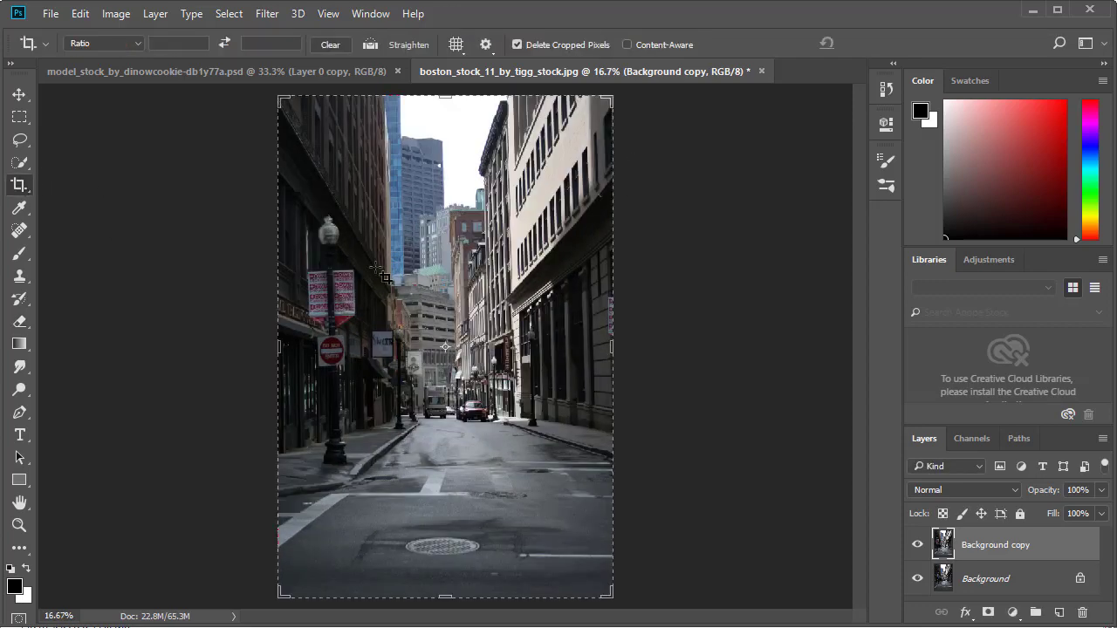
{"action": "key", "text": "Return"}
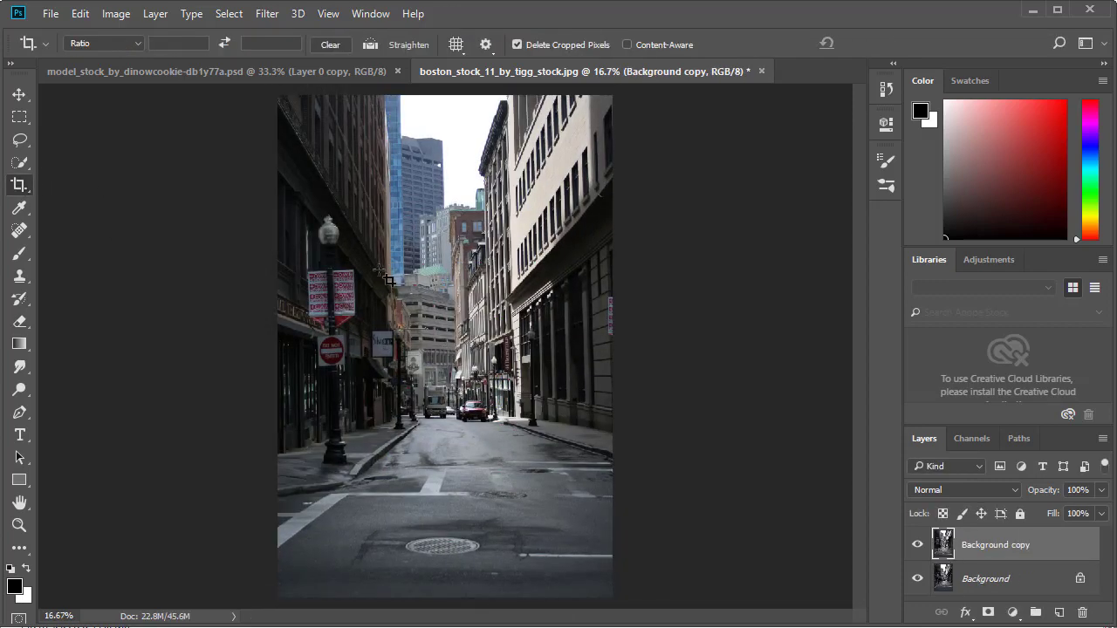
{"action": "left_click", "coordinate": [425, 534]}
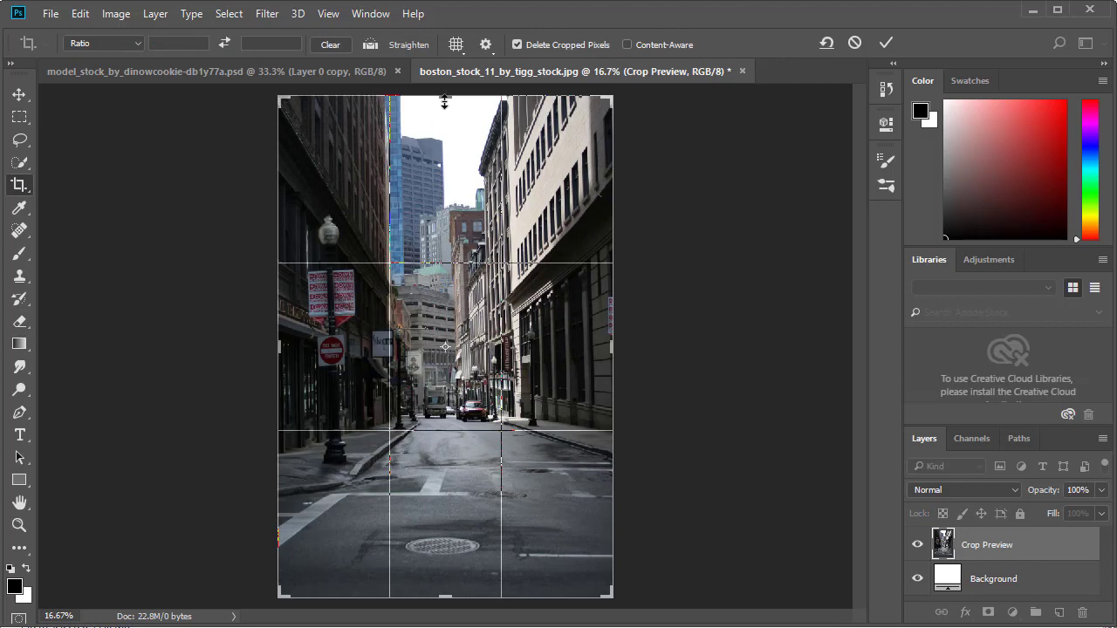
{"action": "left_click_drag", "start_coordinate": [444, 102], "coordinate": [445, 119]}
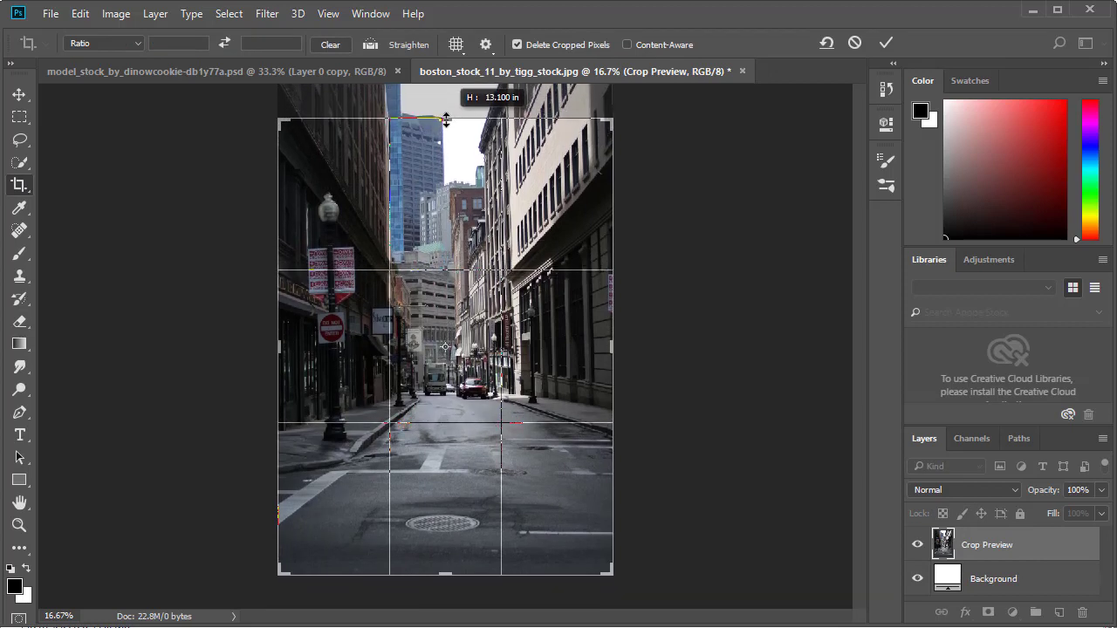
{"action": "key", "text": "Return"}
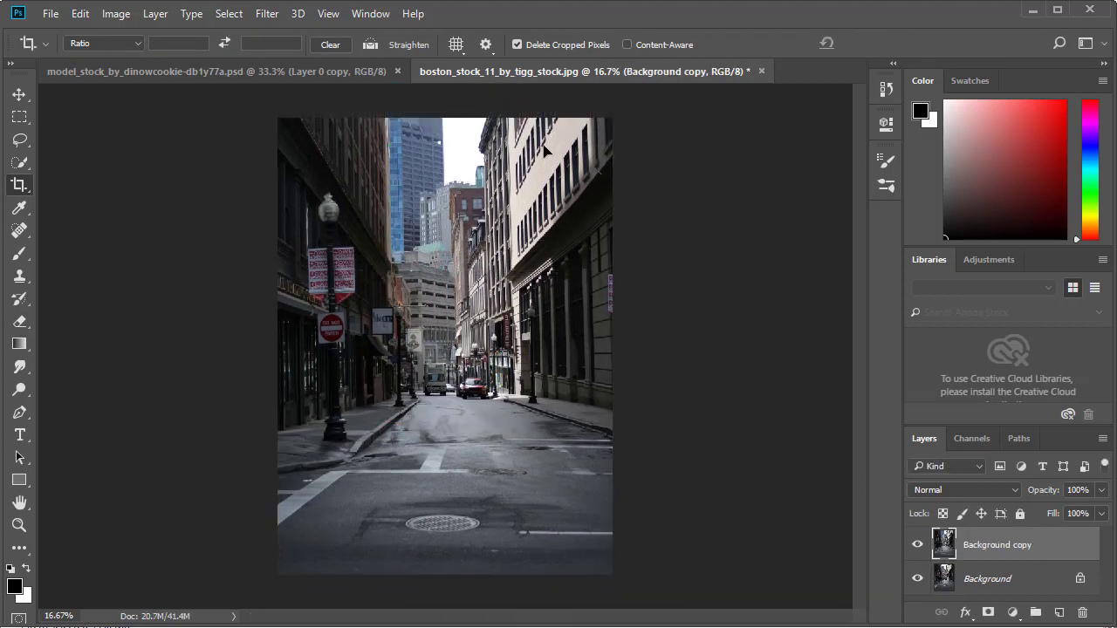
{"action": "key", "text": "ctrl+plus"}
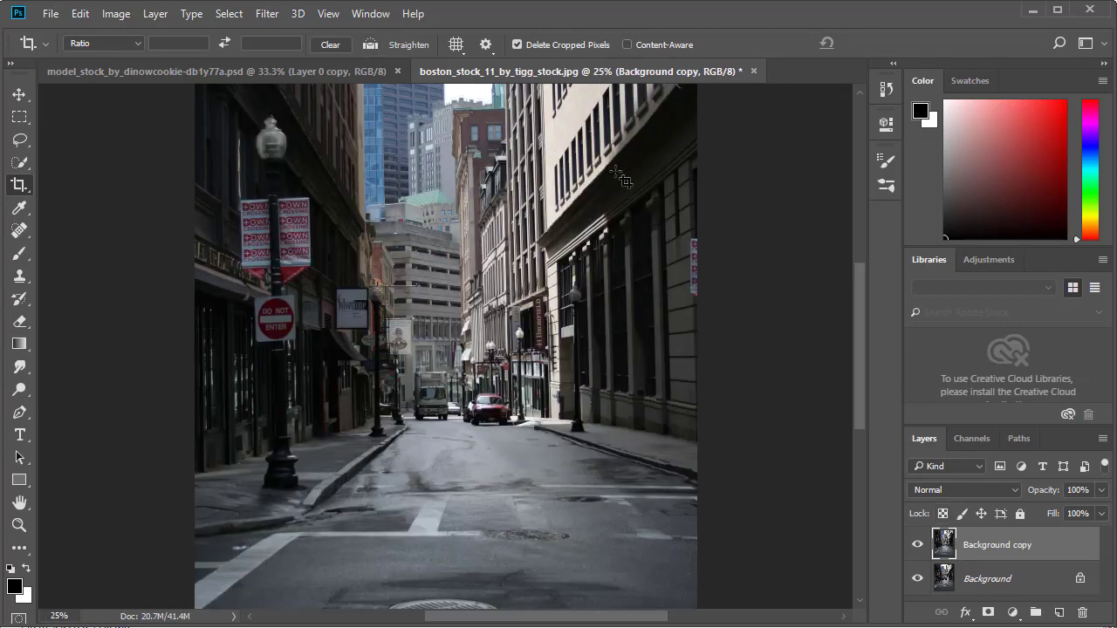
- Start a Blur Gallery Iris Blur on the street photo and switch it to Tilt-Shift
{"action": "left_click", "coordinate": [18, 94]}
{"action": "left_click", "coordinate": [267, 14]}
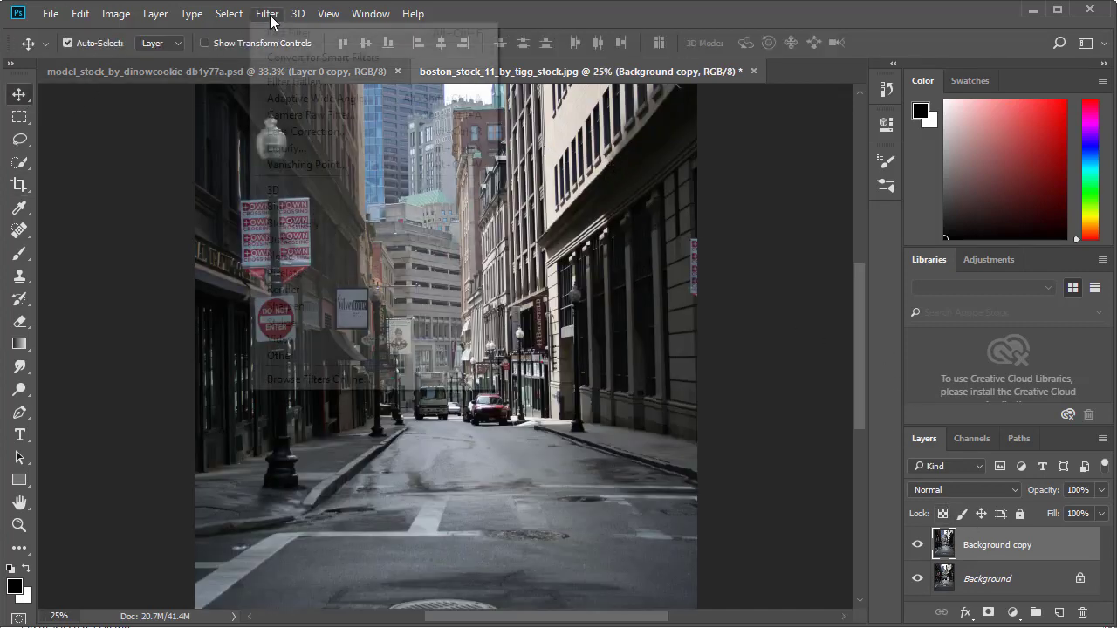
{"action": "mouse_move", "coordinate": [293, 223]}
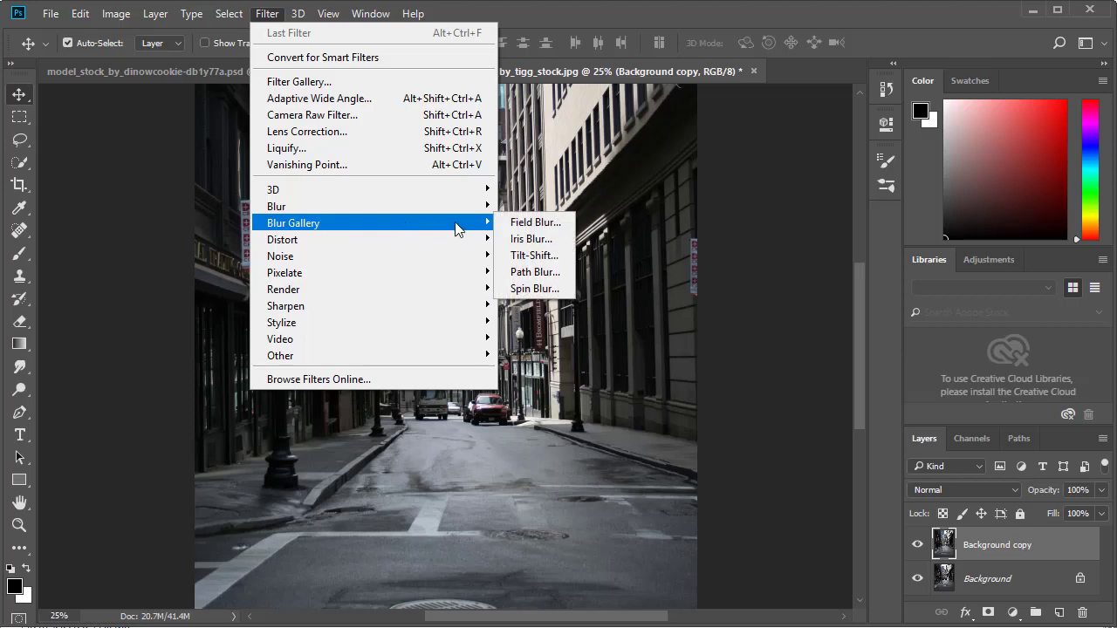
{"action": "left_click", "coordinate": [534, 240]}
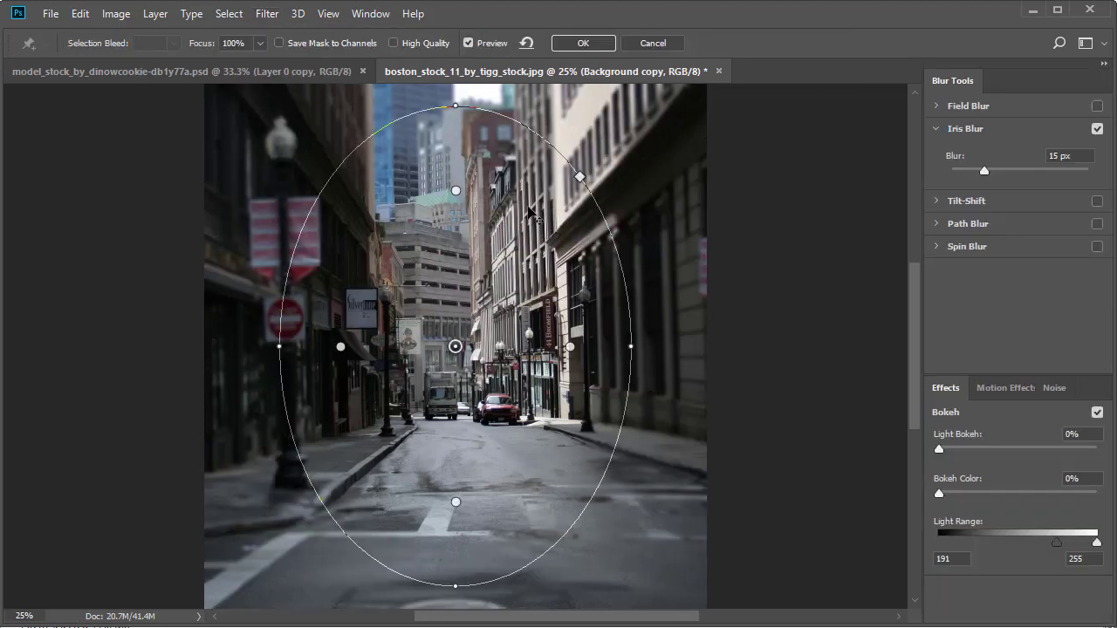
{"action": "left_click", "coordinate": [1097, 129]}
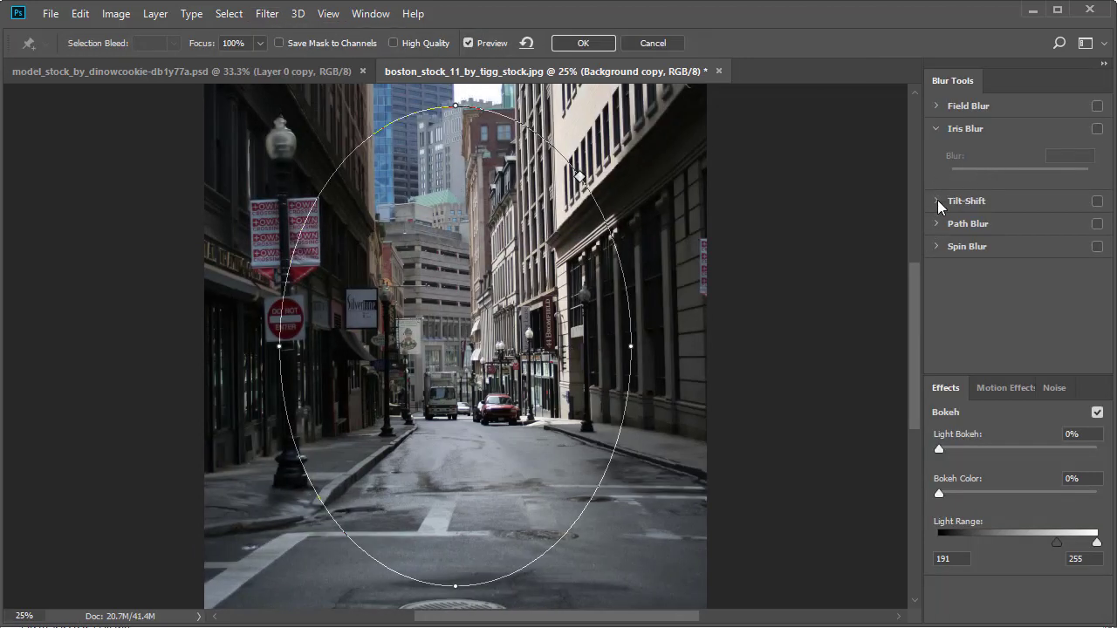
{"action": "left_click", "coordinate": [951, 201]}
- Move the tilt-shift focus band down onto the near road, set blur to 18 px, and apply
{"action": "left_click_drag", "start_coordinate": [559, 352], "coordinate": [524, 498]}
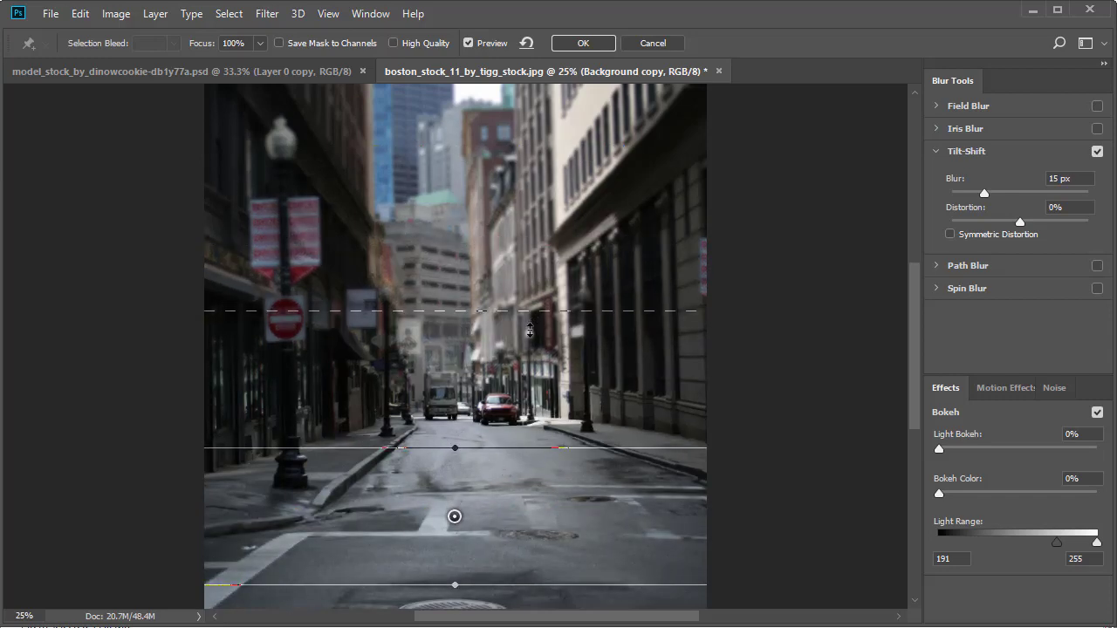
{"action": "left_click_drag", "start_coordinate": [524, 447], "coordinate": [515, 523]}
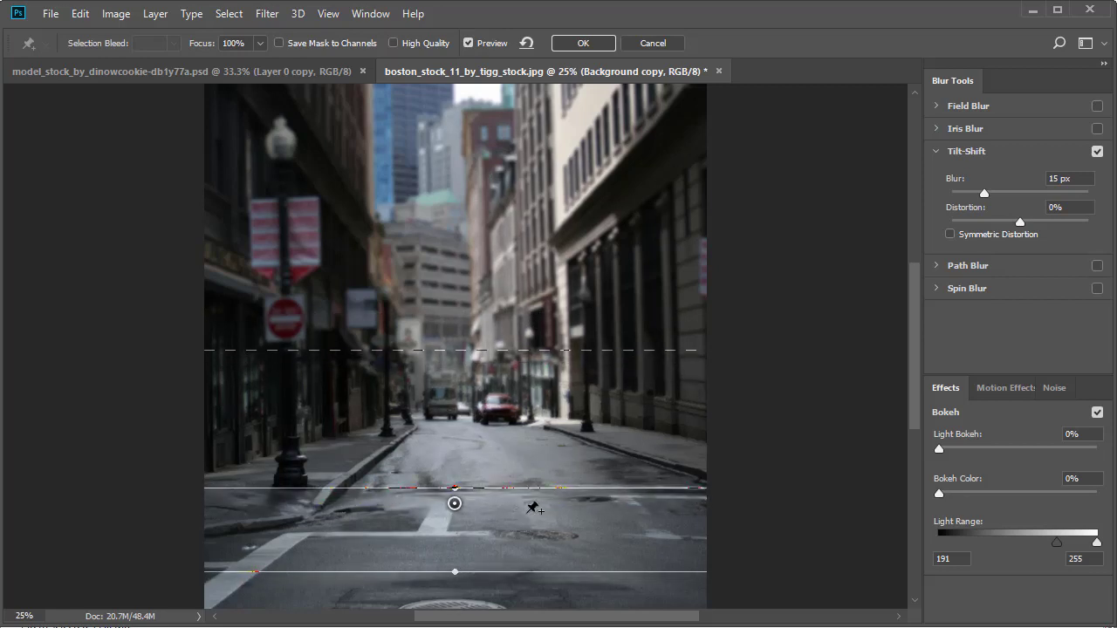
{"action": "mouse_move", "coordinate": [512, 353]}
{"action": "left_mouse_down"}
{"action": "mouse_move", "coordinate": [504, 457]}
{"action": "mouse_move", "coordinate": [505, 443]}
{"action": "left_mouse_up"}
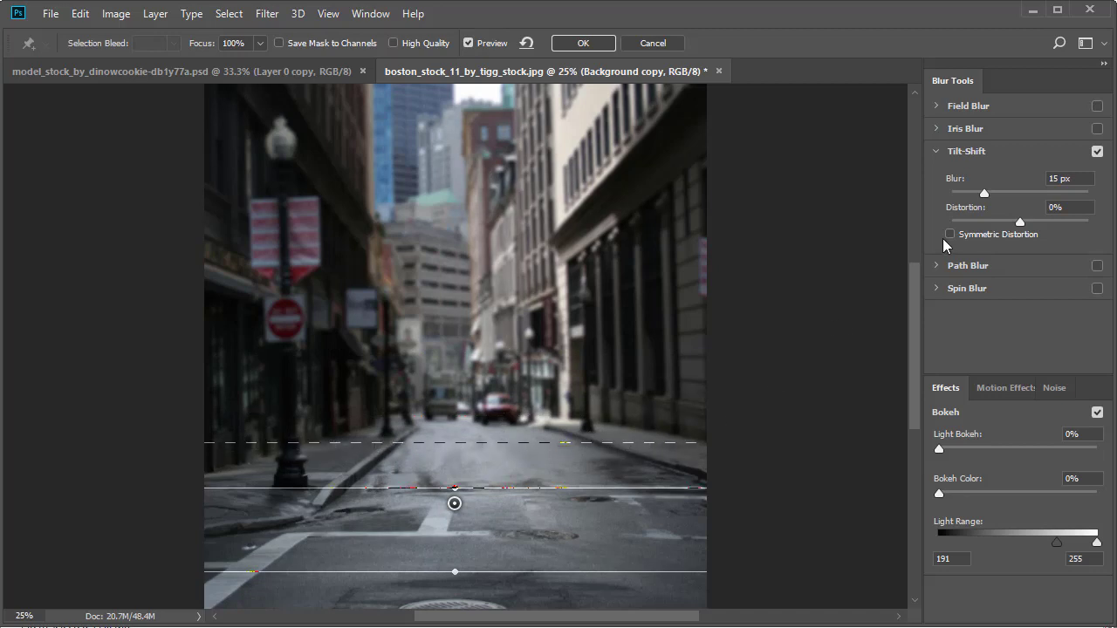
{"action": "left_click_drag", "start_coordinate": [984, 192], "coordinate": [988, 193]}
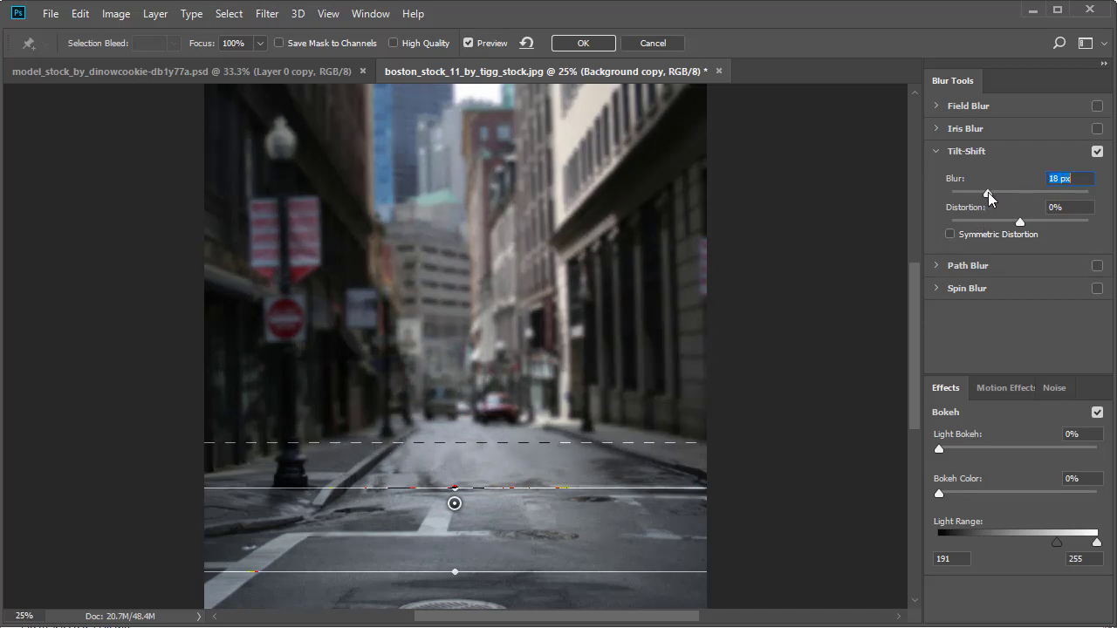
{"action": "left_click_drag", "start_coordinate": [524, 488], "coordinate": [511, 509]}
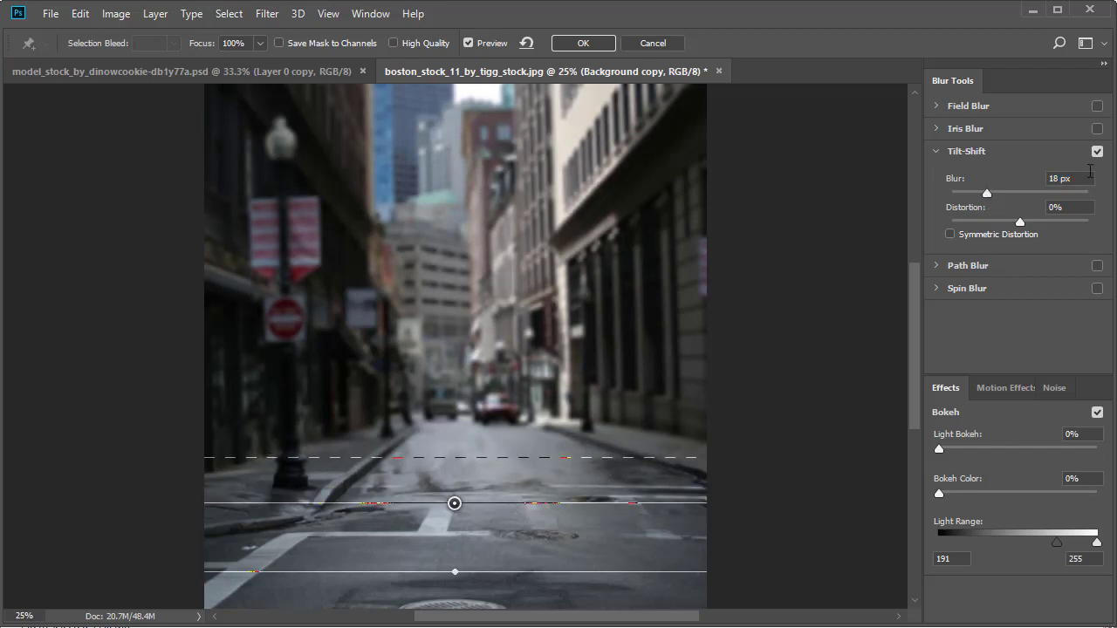
{"action": "left_click", "coordinate": [584, 44]}
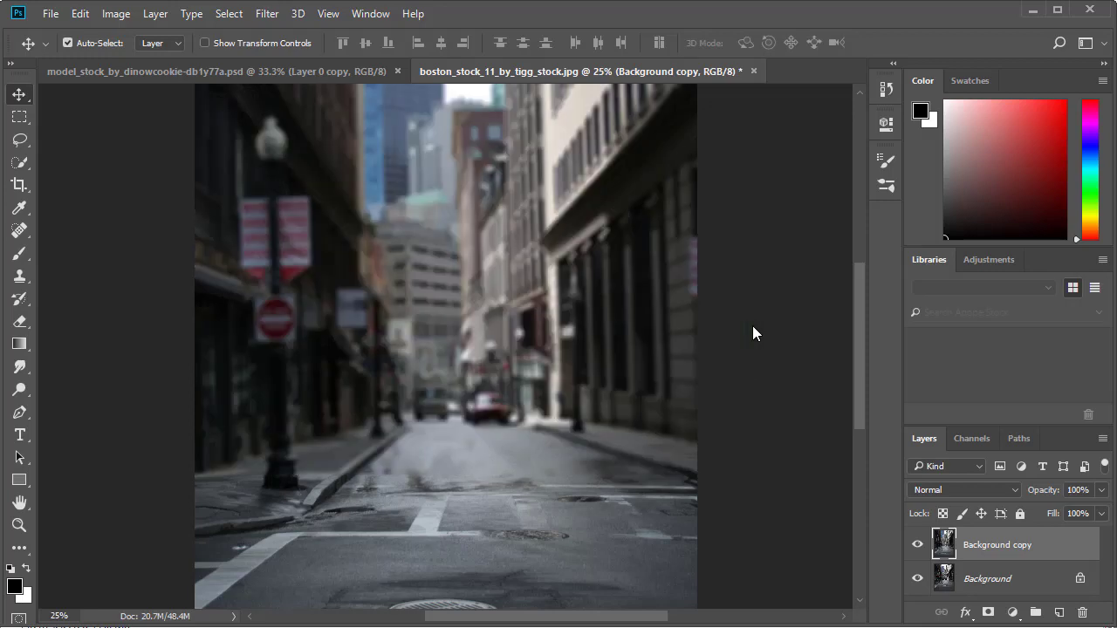
- Add a Brightness/Contrast layer clipped to the street with Brightness -41 and Contrast 31
{"action": "key", "text": "ctrl+minus"}
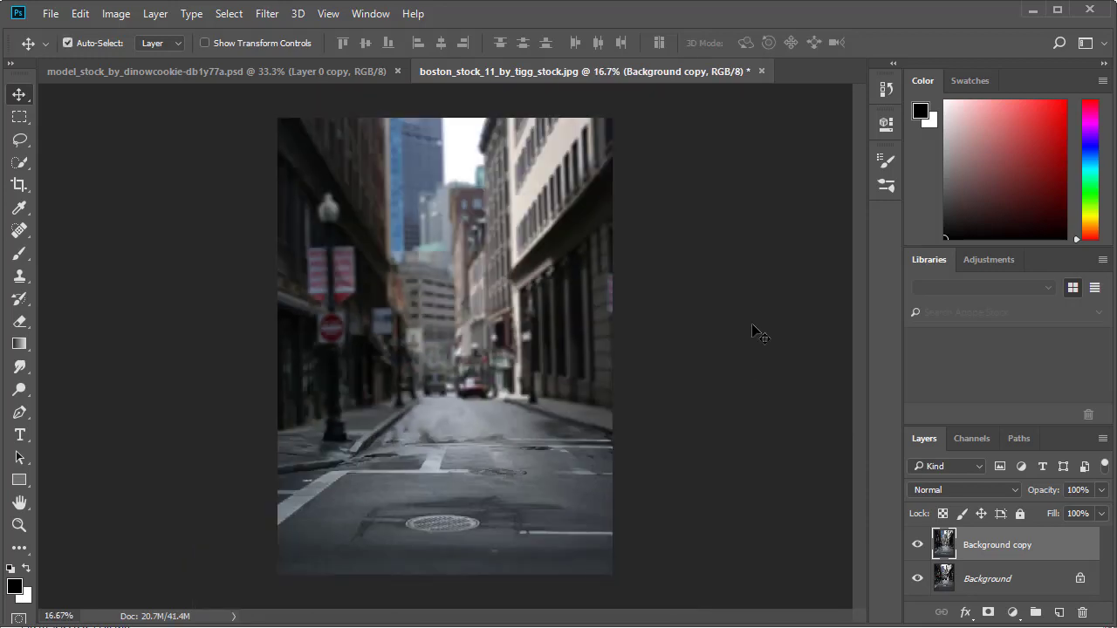
{"action": "left_click", "coordinate": [1012, 613]}
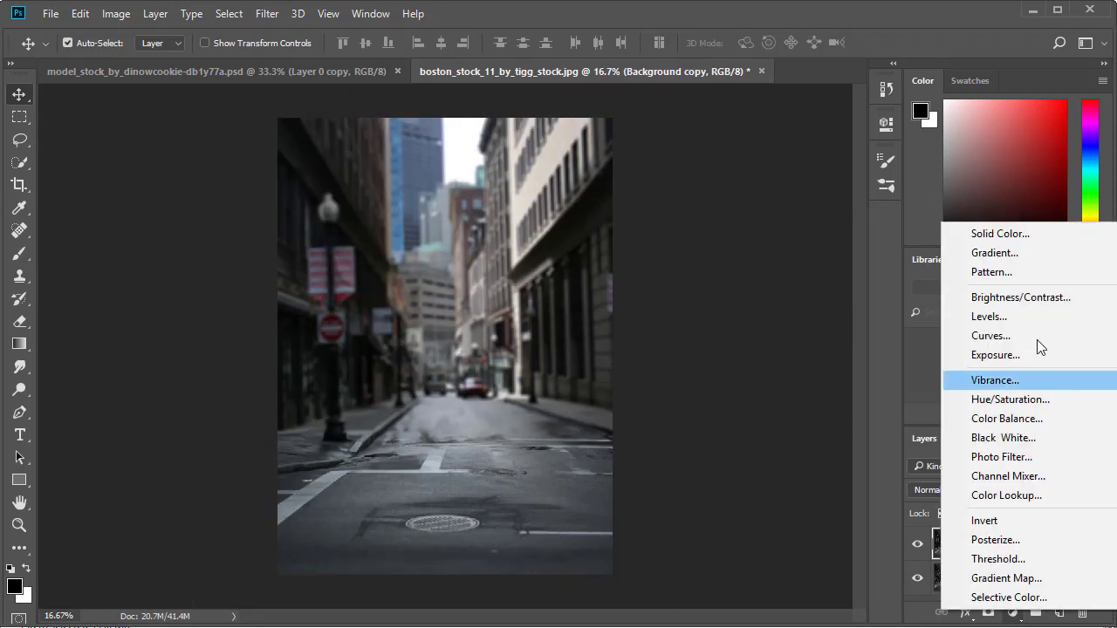
{"action": "left_click", "coordinate": [1028, 297]}
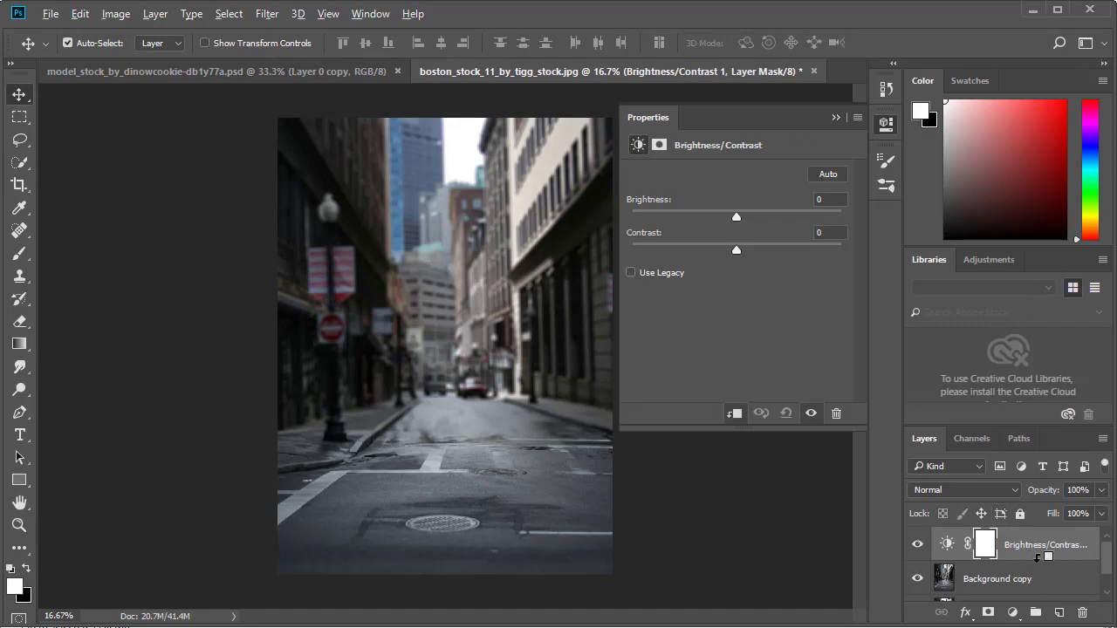
{"action": "left_click", "coordinate": [1036, 559], "text": "alt"}
{"action": "left_click_drag", "start_coordinate": [737, 216], "coordinate": [704, 216]}
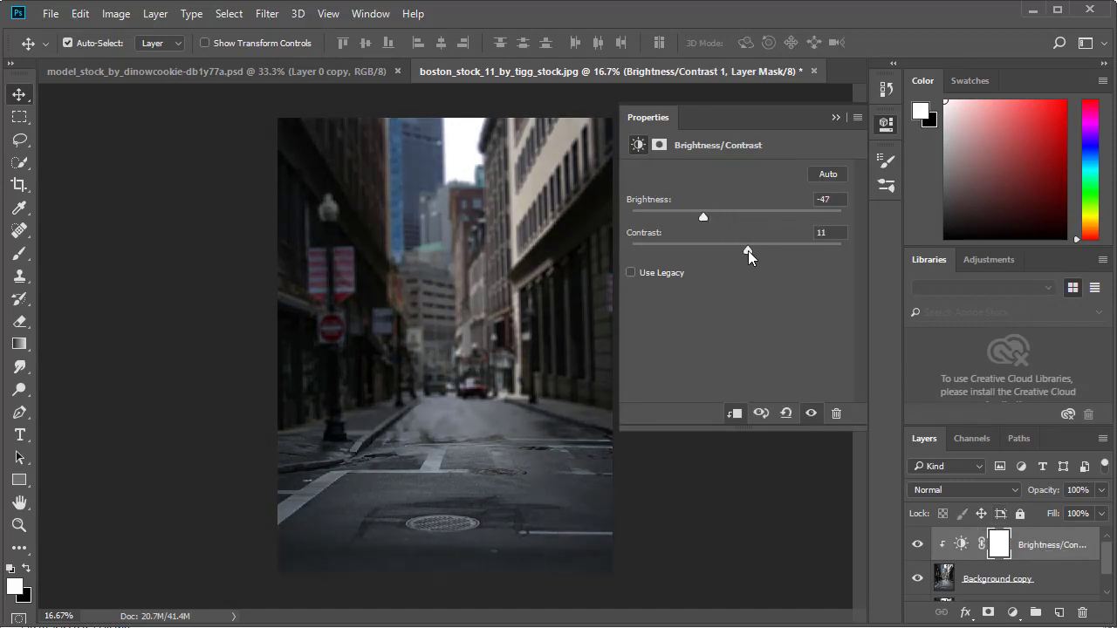
{"action": "left_click_drag", "start_coordinate": [751, 255], "coordinate": [768, 256]}
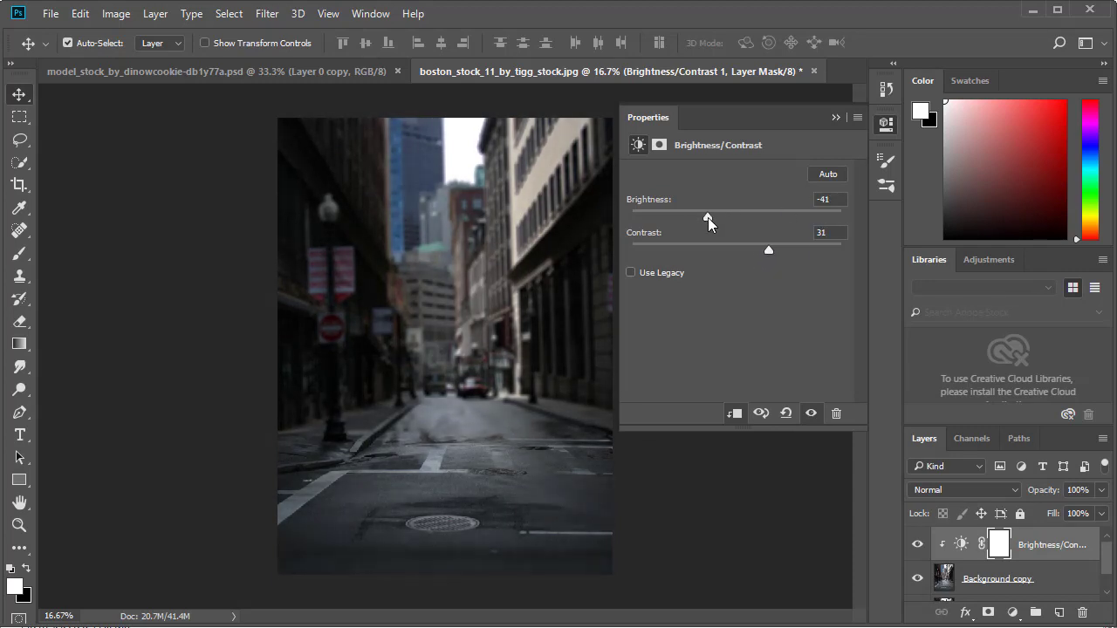
{"action": "left_click", "coordinate": [837, 132]}
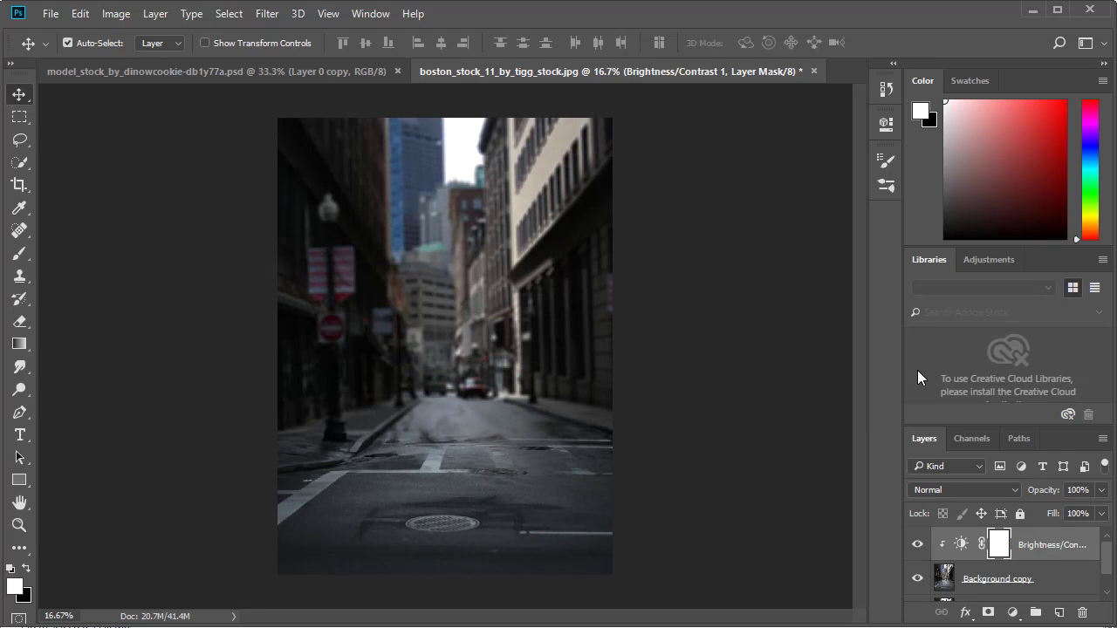
- Add a Curves layer, darkening the RGB highlights and reshaping the green channel curve
{"action": "left_click", "coordinate": [1013, 613]}
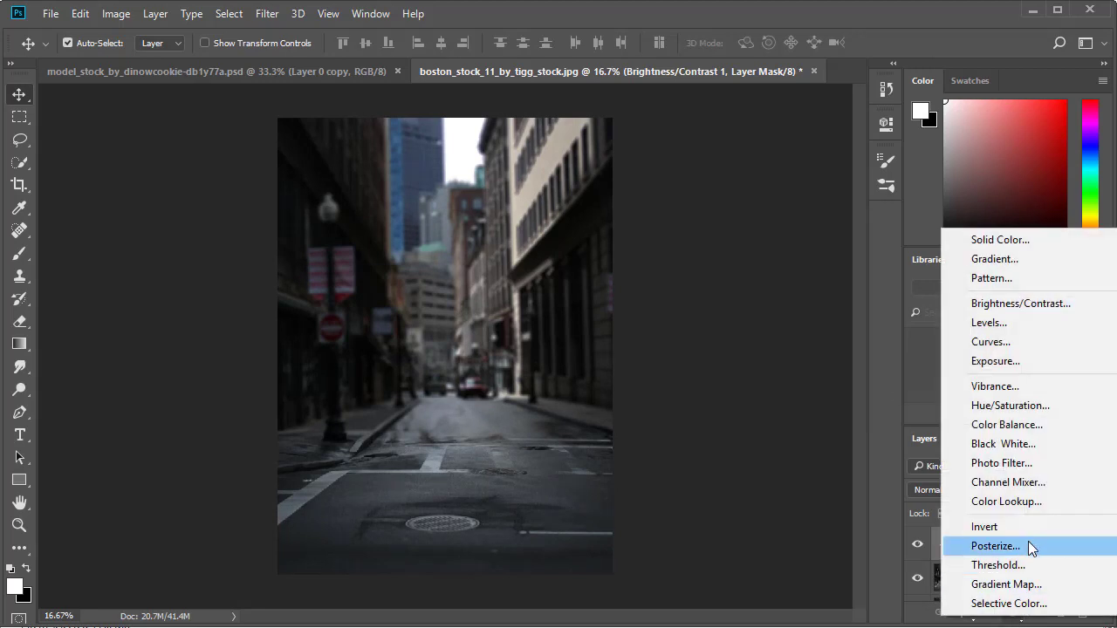
{"action": "left_click", "coordinate": [1014, 341]}
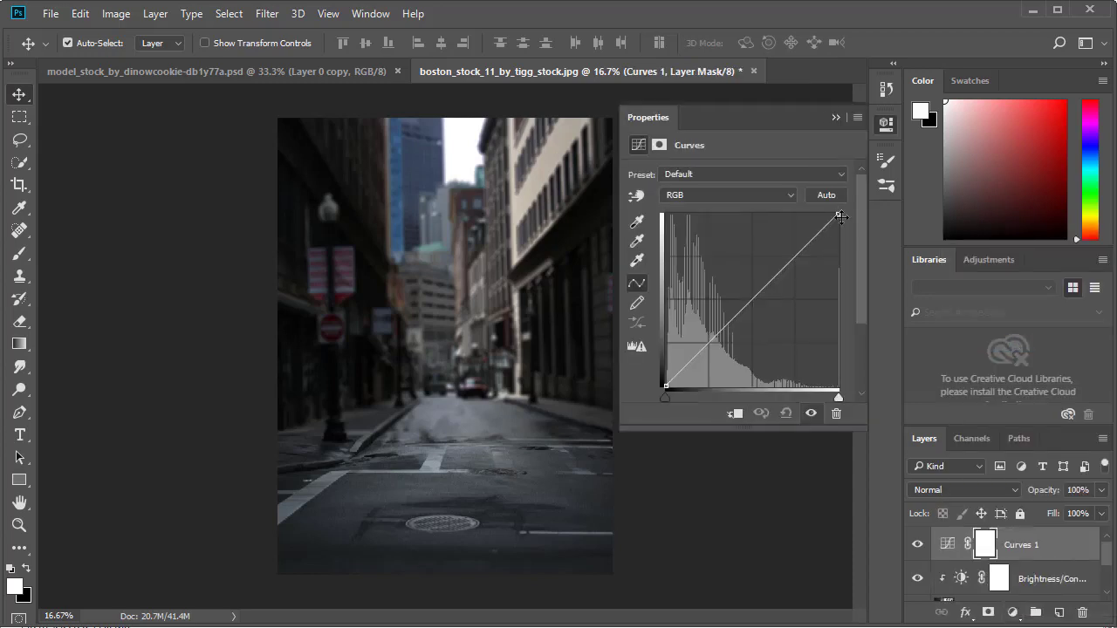
{"action": "mouse_move", "coordinate": [838, 223]}
{"action": "left_mouse_down"}
{"action": "mouse_move", "coordinate": [839, 232]}
{"action": "mouse_move", "coordinate": [813, 216]}
{"action": "left_mouse_up"}
{"action": "left_click", "coordinate": [729, 194]}
{"action": "left_click", "coordinate": [715, 225]}
{"action": "left_click", "coordinate": [756, 195]}
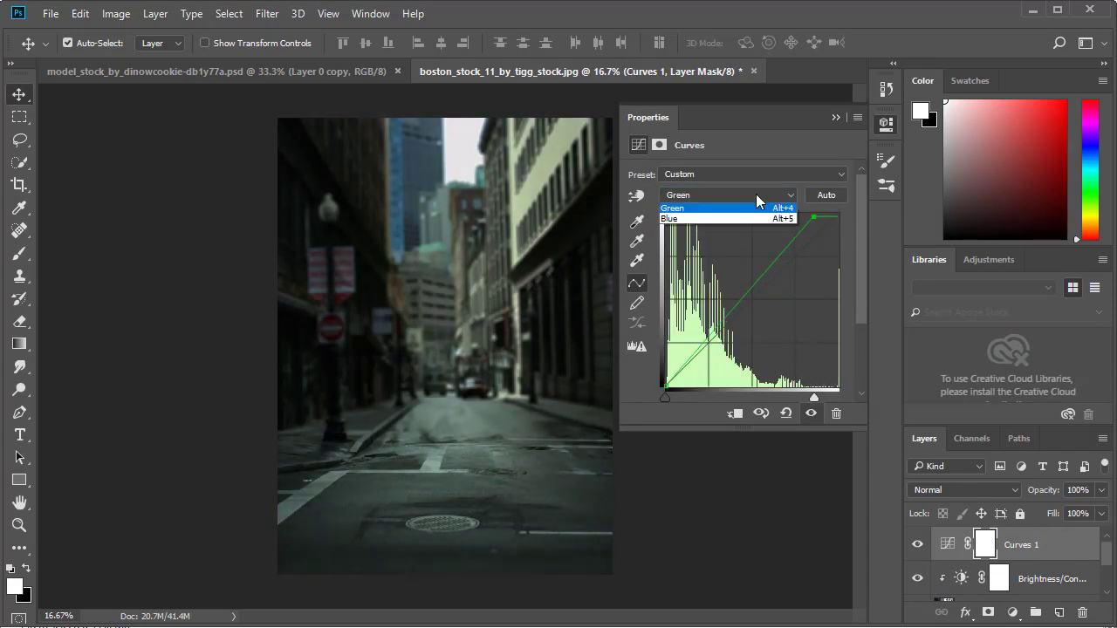
- Lower the red highlights, lift red shadows, and slightly adjust the blue highlights for teal
{"action": "left_click", "coordinate": [741, 220]}
{"action": "left_click_drag", "start_coordinate": [838, 215], "coordinate": [838, 237]}
{"action": "left_click_drag", "start_coordinate": [664, 385], "coordinate": [669, 383]}
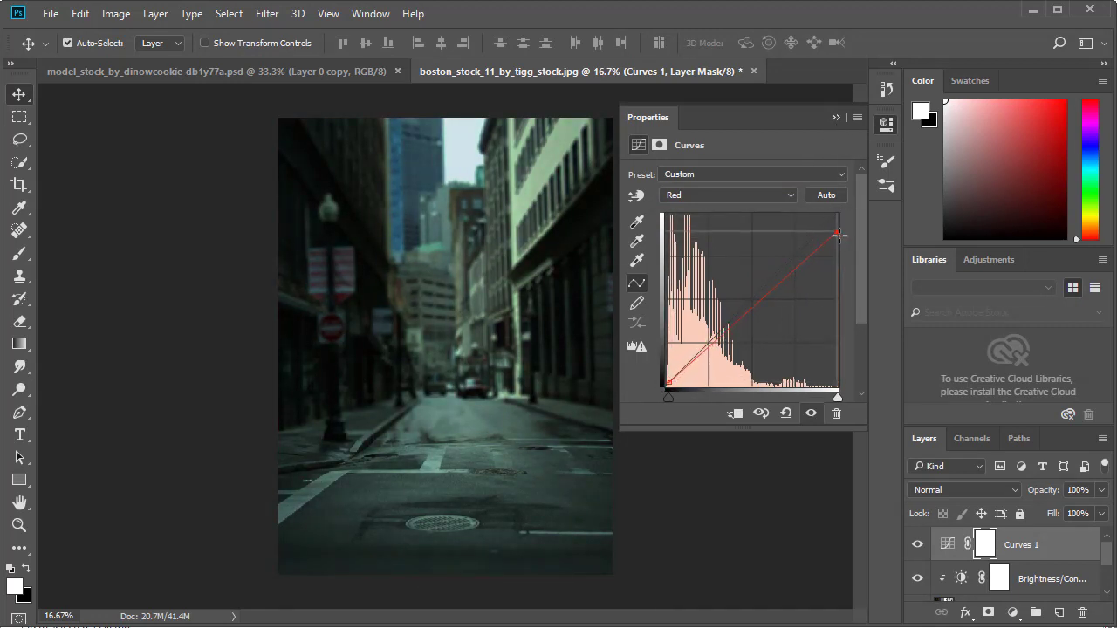
{"action": "left_click", "coordinate": [728, 195]}
{"action": "left_click", "coordinate": [707, 244]}
{"action": "left_click_drag", "start_coordinate": [837, 213], "coordinate": [834, 220]}
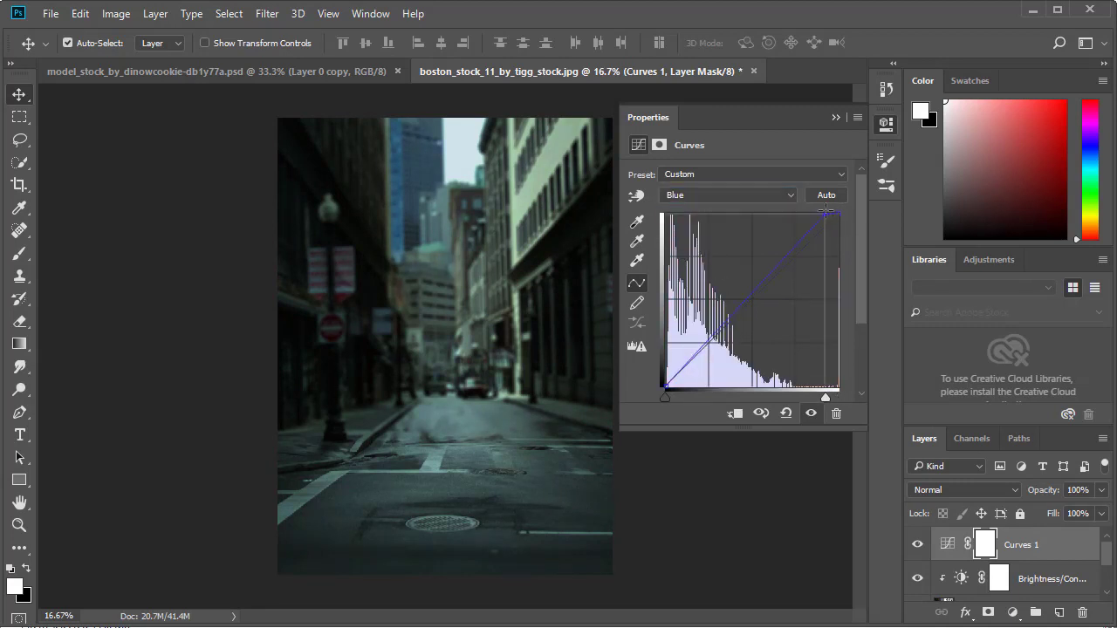
{"action": "left_click", "coordinate": [835, 117]}
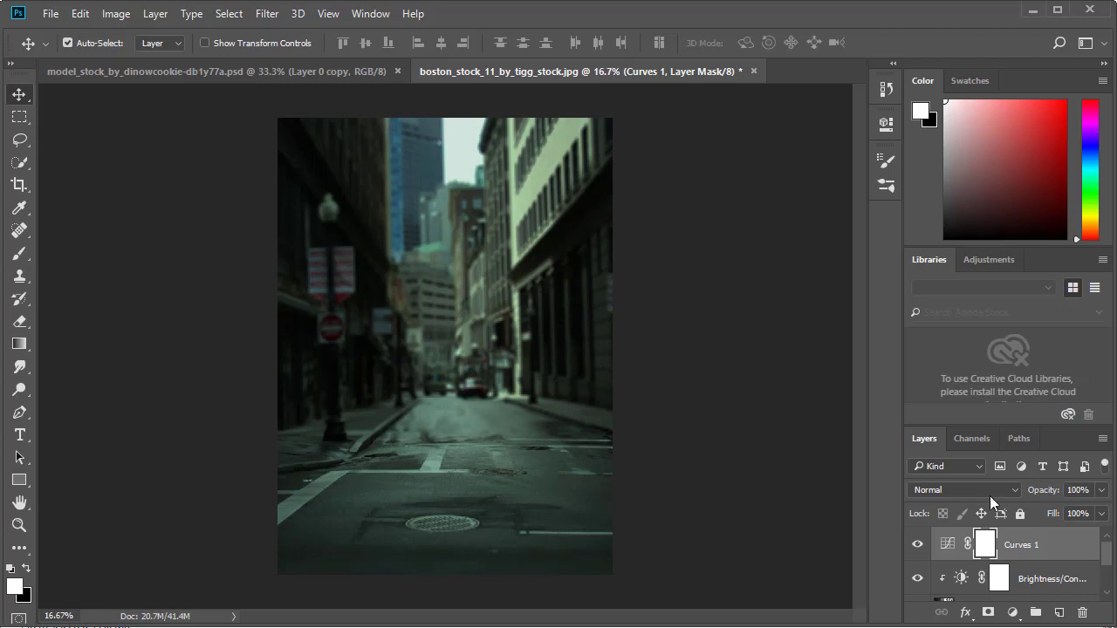
- Drag the model cut-out from its photo into the street document
{"action": "scroll", "coordinate": [1102, 560], "scroll_direction": "down", "scroll_amount": 3}
{"action": "scroll", "coordinate": [1105, 556], "scroll_direction": "up", "scroll_amount": 3}
{"action": "left_click", "coordinate": [271, 72]}
{"action": "left_click_drag", "start_coordinate": [337, 203], "coordinate": [449, 261]}
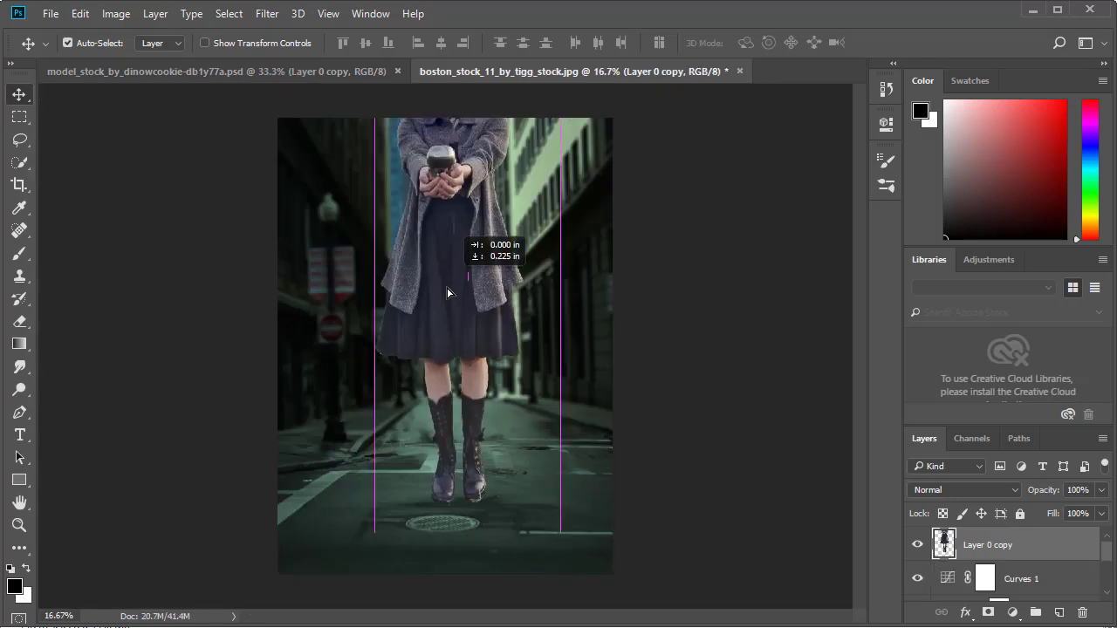
{"action": "left_click_drag", "start_coordinate": [449, 261], "coordinate": [452, 337]}
- Free-transform the model down to about 74% and position her on the road
{"action": "key", "text": "ctrl+t"}
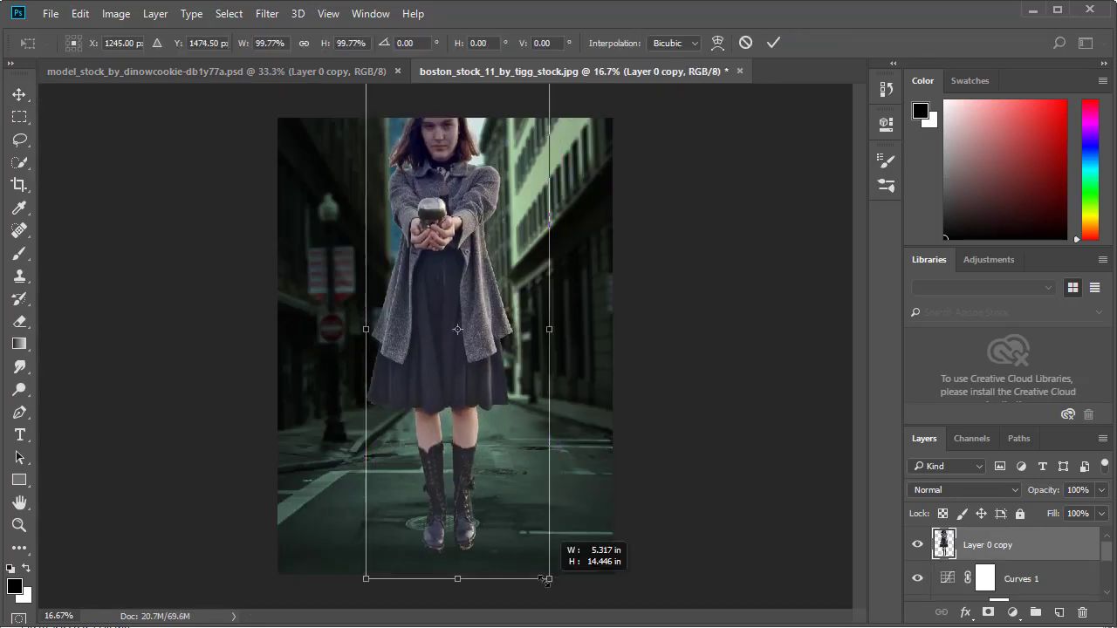
{"action": "left_click_drag", "start_coordinate": [548, 583], "coordinate": [506, 456]}
{"action": "mouse_move", "coordinate": [478, 329]}
{"action": "left_mouse_down"}
{"action": "mouse_move", "coordinate": [499, 432]}
{"action": "mouse_move", "coordinate": [502, 405]}
{"action": "left_mouse_up"}
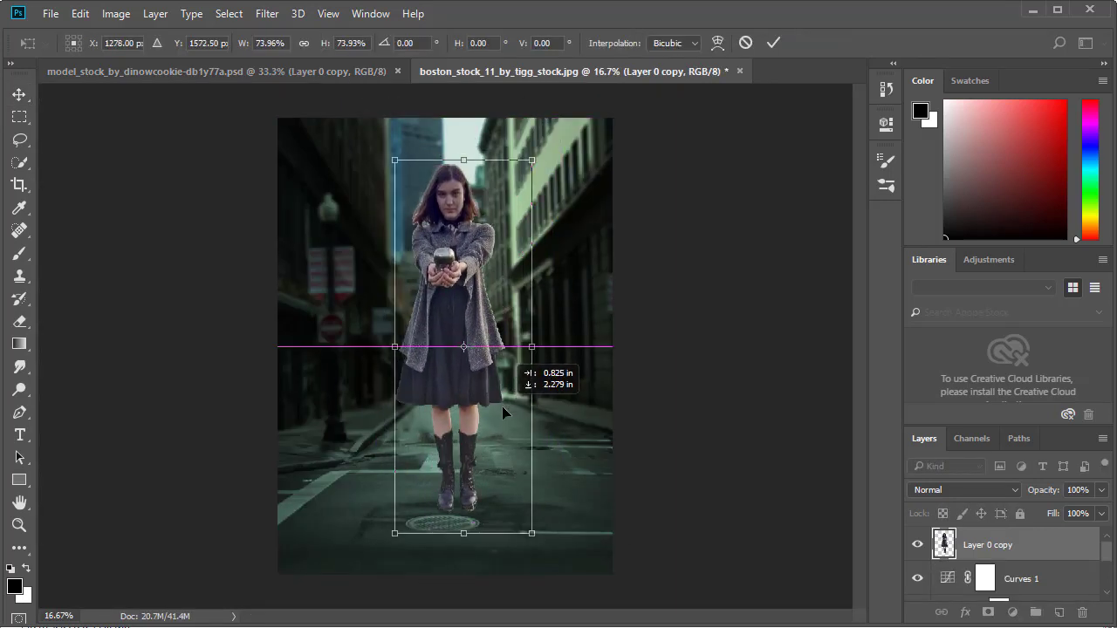
{"action": "left_click_drag", "start_coordinate": [529, 159], "coordinate": [544, 184]}
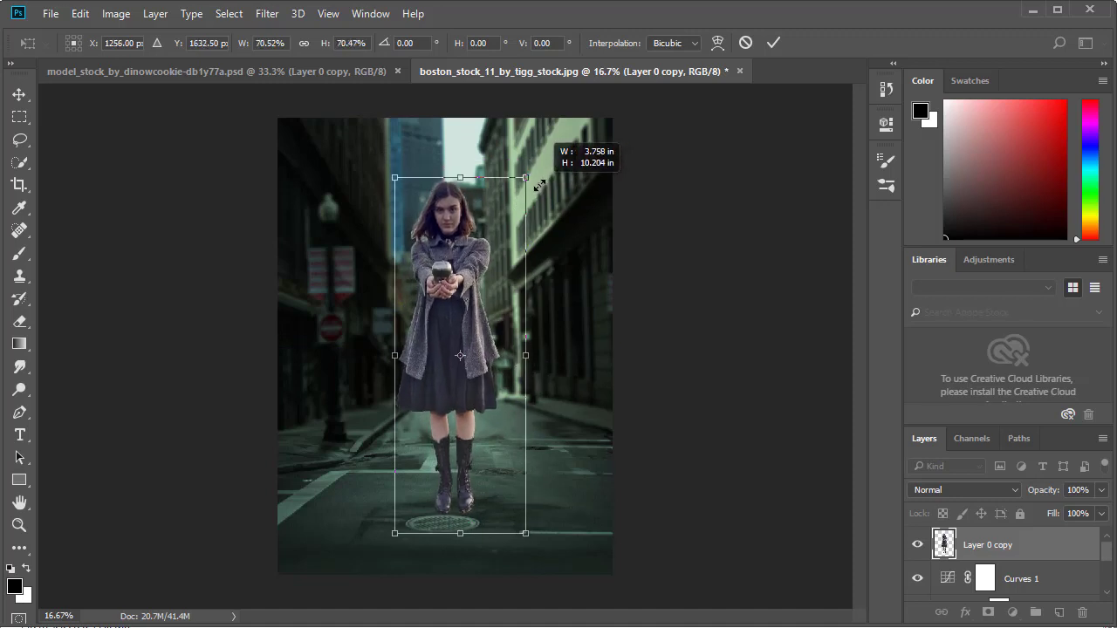
{"action": "left_click_drag", "start_coordinate": [396, 533], "coordinate": [353, 585]}
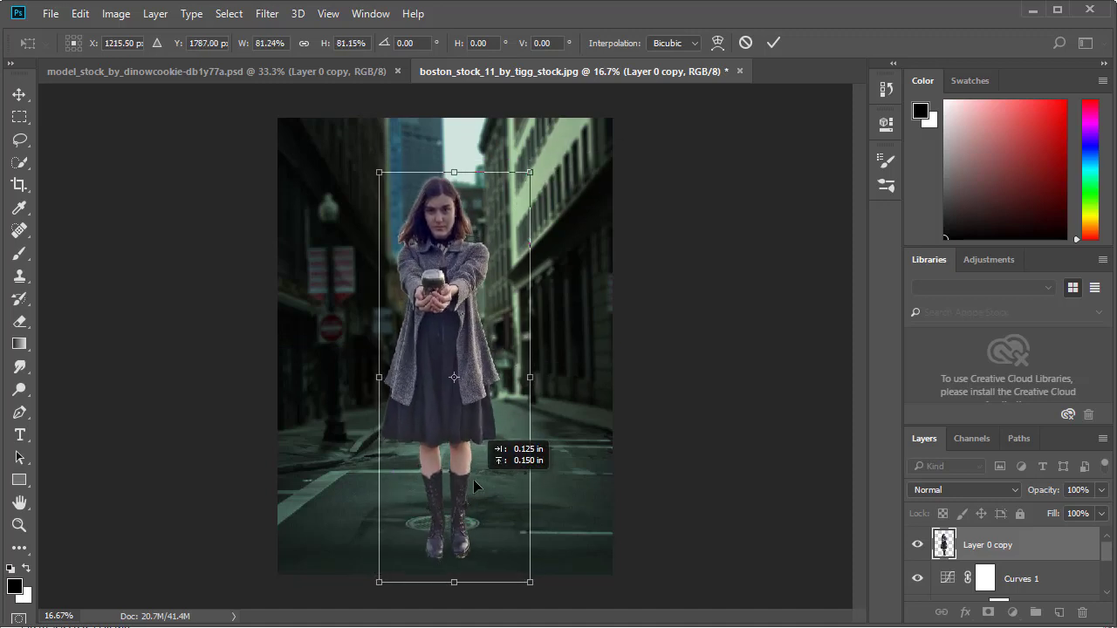
{"action": "left_click_drag", "start_coordinate": [449, 471], "coordinate": [460, 442]}
{"action": "left_click_drag", "start_coordinate": [535, 149], "coordinate": [539, 168]}
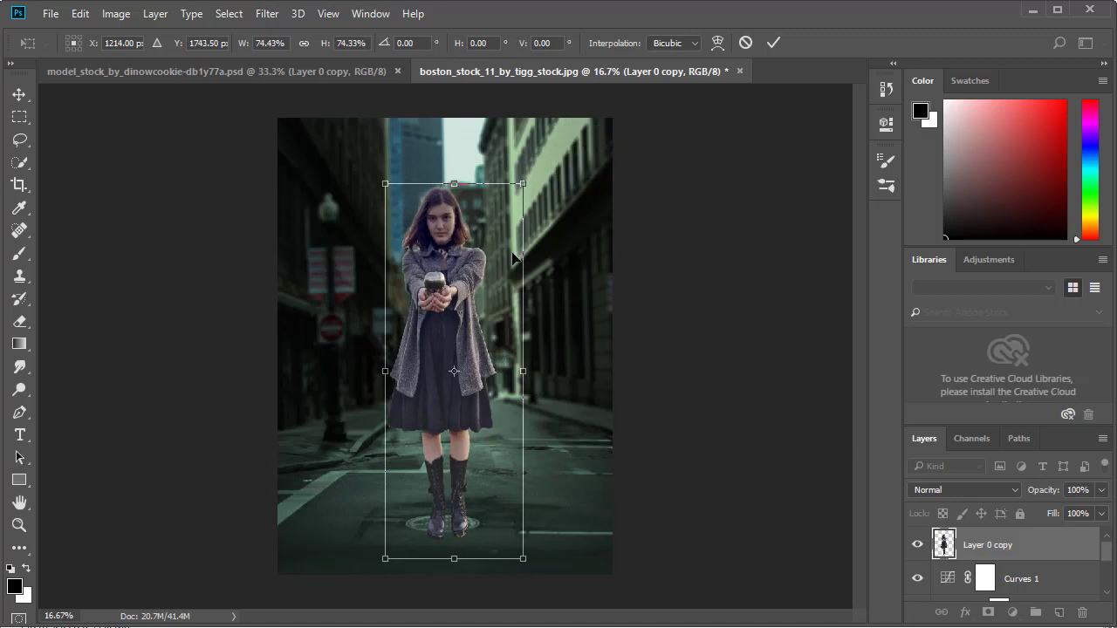
{"action": "left_click_drag", "start_coordinate": [531, 253], "coordinate": [529, 266]}
{"action": "key", "text": "Return"}
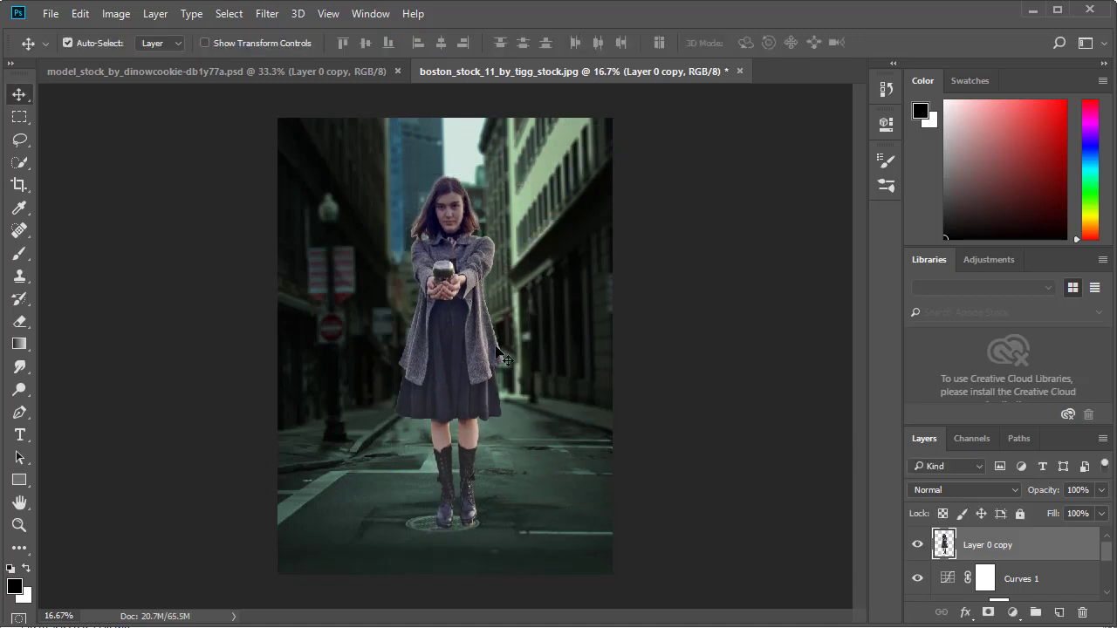
- Nudge the model slightly left, then two shift-steps right to centre her
{"action": "left_click_drag", "start_coordinate": [491, 355], "coordinate": [473, 355]}
{"action": "key", "text": "shift+Right"}
{"action": "key", "text": "shift+Right"}
{"action": "key", "text": "shift+Right"}
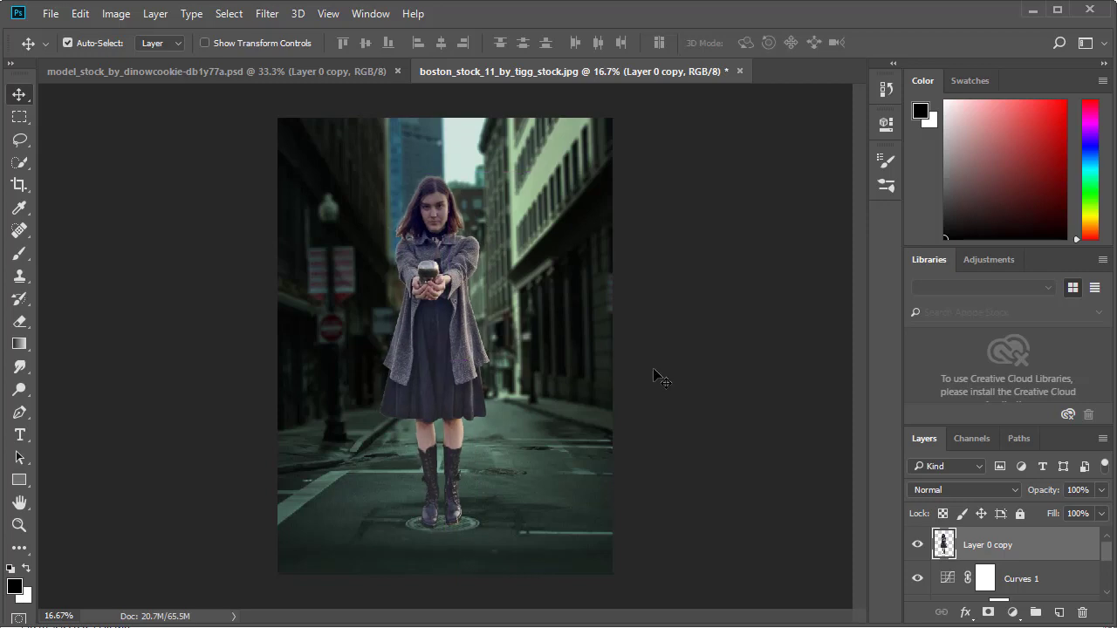
{"action": "key", "text": "shift+Right"}
{"action": "key", "text": "shift+Right"}
{"action": "key", "text": "shift+Right"}
{"action": "key", "text": "shift+Right"}
{"action": "key", "text": "shift+Right"}
{"action": "key", "text": "shift+Right"}
{"action": "key", "text": "shift+Right"}
{"action": "key", "text": "shift+Right"}
{"action": "key", "text": "shift+Right"}
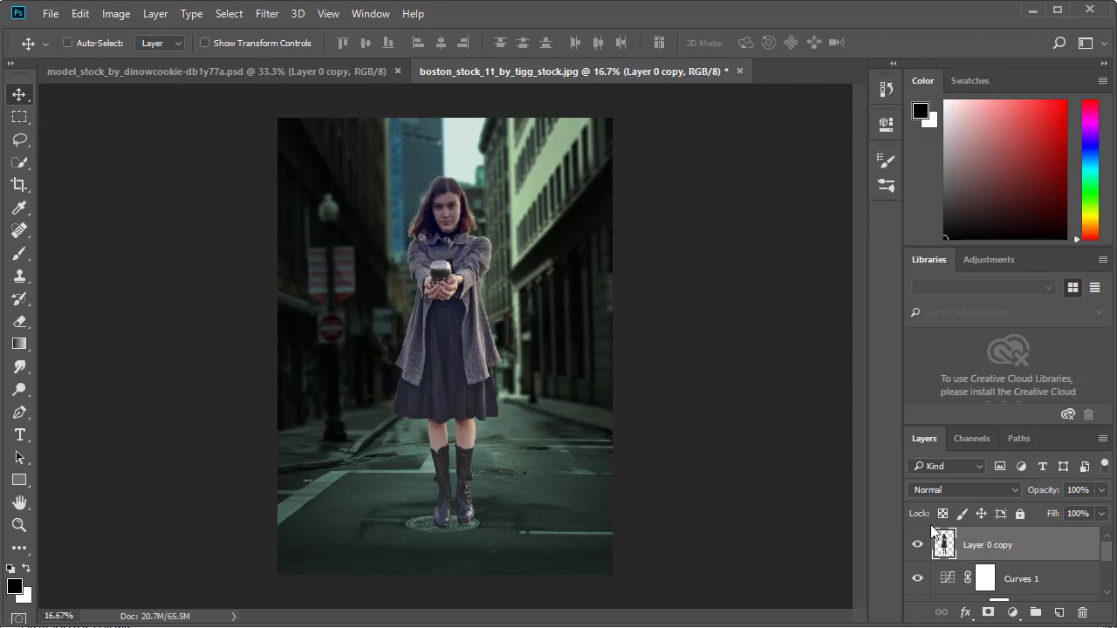
- Zoom in on the woman and set the Eraser to 41% opacity with a 90 px brush
{"action": "key", "text": "ctrl+plus"}
{"action": "key", "text": "ctrl+plus"}
{"action": "key", "text": "ctrl+plus"}
{"action": "key", "text": "ctrl+plus"}
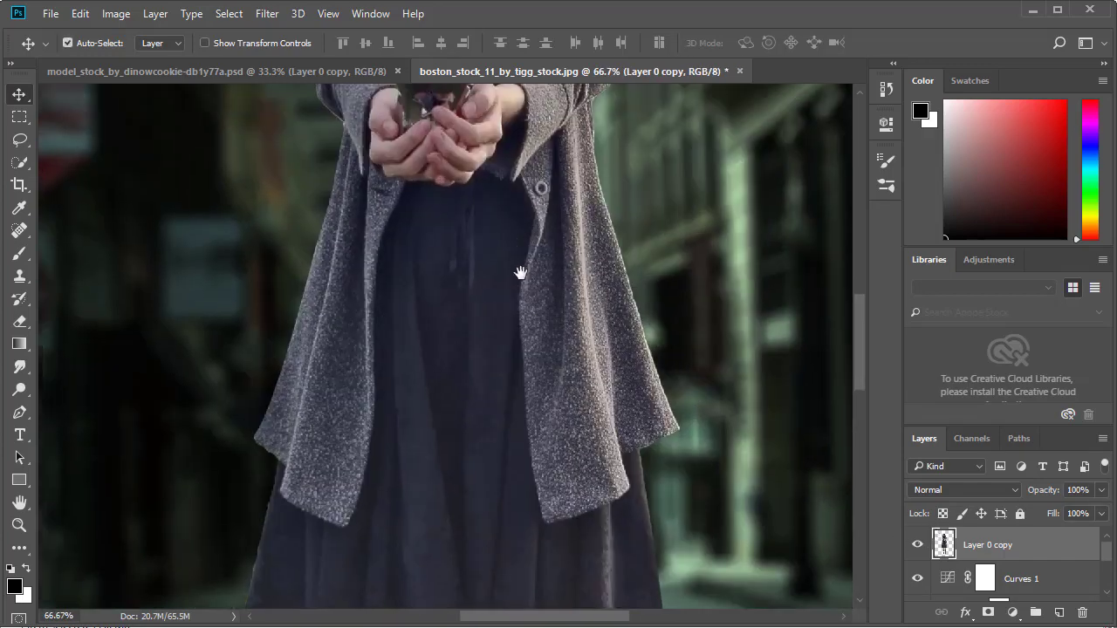
{"action": "scroll", "coordinate": [523, 279], "scroll_direction": "up", "scroll_amount": 5}
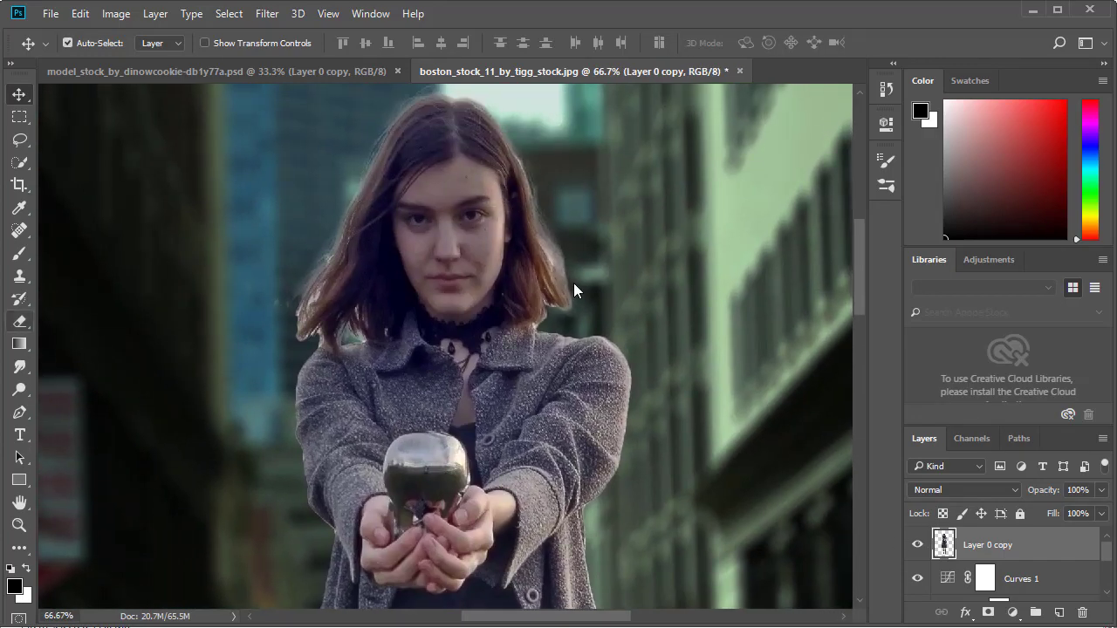
{"action": "key", "text": "e"}
{"action": "left_click", "coordinate": [300, 43]}
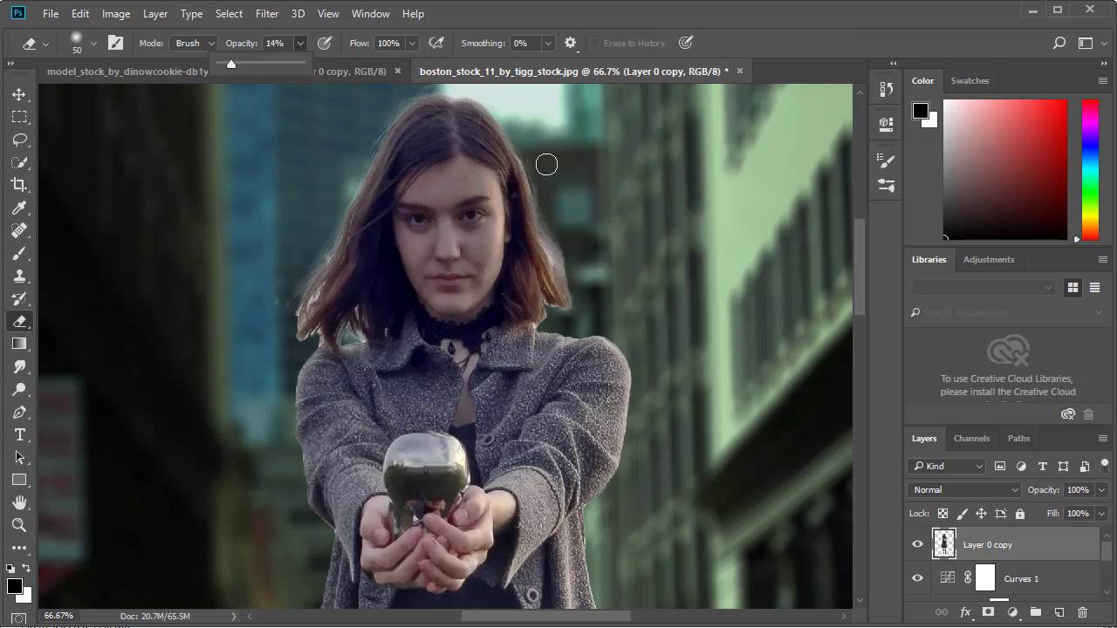
{"action": "key", "text": "1"}
{"action": "key", "text": "4"}
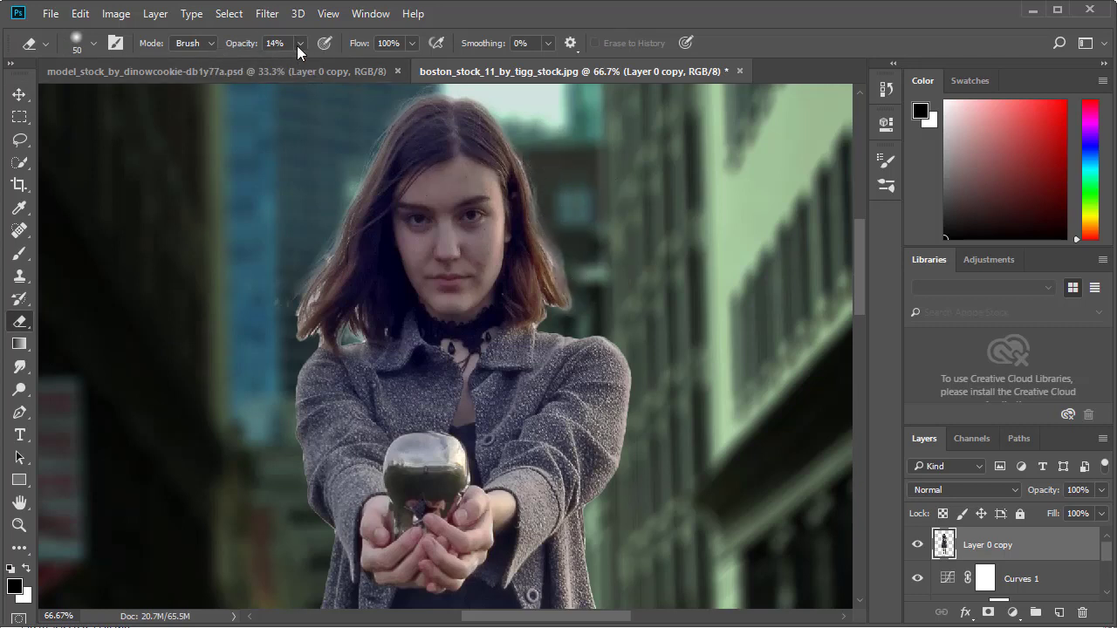
{"action": "key", "text": "4"}
{"action": "key", "text": "1"}
{"action": "key", "text": "bracketright"}
{"action": "key", "text": "bracketright"}
{"action": "key", "text": "bracketright"}
- Softly erase along the woman's hair and shoulder edges, then zoom back out
{"action": "mouse_move", "coordinate": [569, 230]}
{"action": "left_mouse_down"}
{"action": "mouse_move", "coordinate": [558, 233]}
{"action": "mouse_move", "coordinate": [578, 259]}
{"action": "mouse_move", "coordinate": [579, 294]}
{"action": "mouse_move", "coordinate": [581, 258]}
{"action": "mouse_move", "coordinate": [558, 194]}
{"action": "mouse_move", "coordinate": [567, 269]}
{"action": "left_mouse_up"}
{"action": "mouse_move", "coordinate": [296, 257]}
{"action": "left_mouse_down"}
{"action": "mouse_move", "coordinate": [279, 326]}
{"action": "mouse_move", "coordinate": [254, 354]}
{"action": "mouse_move", "coordinate": [319, 302]}
{"action": "mouse_move", "coordinate": [304, 244]}
{"action": "mouse_move", "coordinate": [341, 157]}
{"action": "mouse_move", "coordinate": [271, 306]}
{"action": "left_mouse_up"}
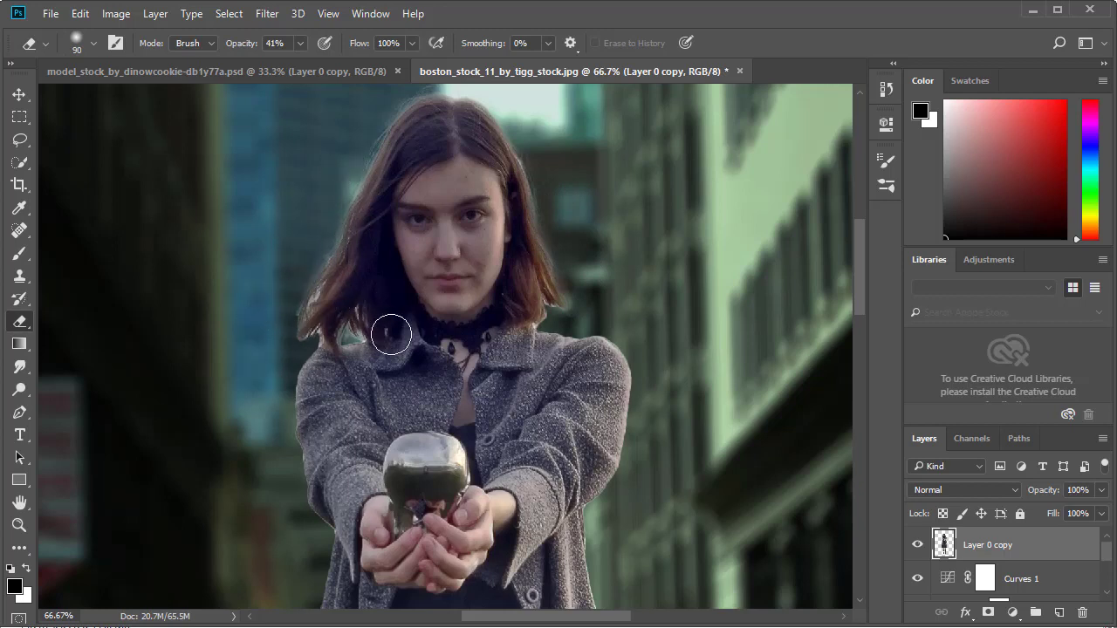
{"action": "key", "text": "bracketleft"}
{"action": "key", "text": "bracketleft"}
{"action": "key", "text": "bracketleft"}
{"action": "left_click_drag", "start_coordinate": [354, 329], "coordinate": [351, 329]}
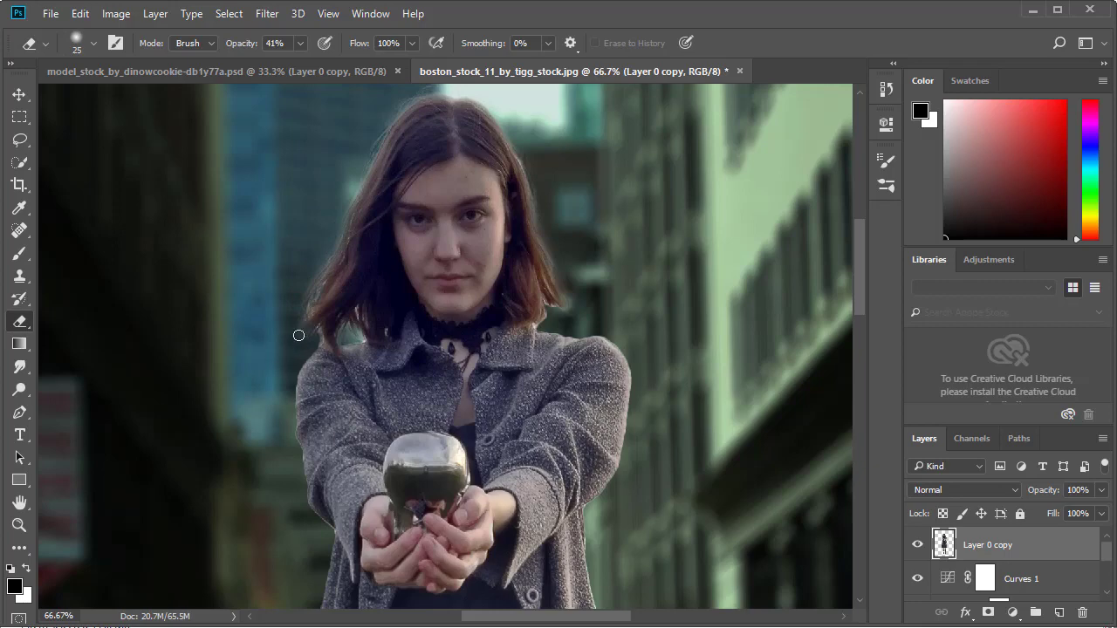
{"action": "key", "text": "bracketright"}
{"action": "key", "text": "ctrl+minus"}
{"action": "key", "text": "ctrl+minus"}
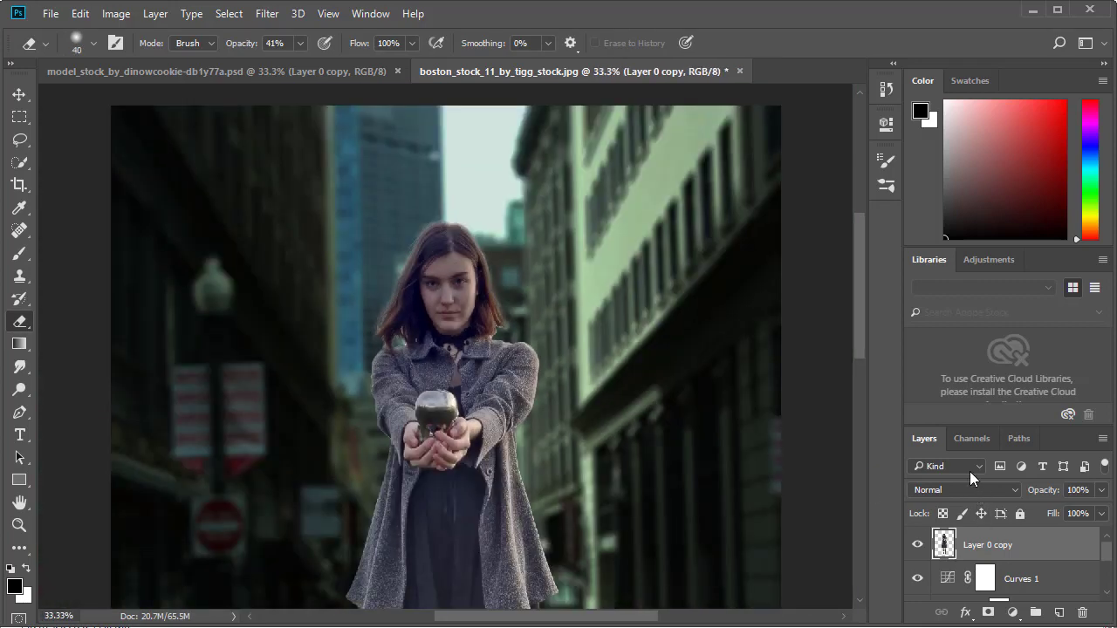
- Add a Brightness/Contrast layer clipped to the woman with Brightness about -35, Contrast about 20
{"action": "left_click", "coordinate": [1013, 611]}
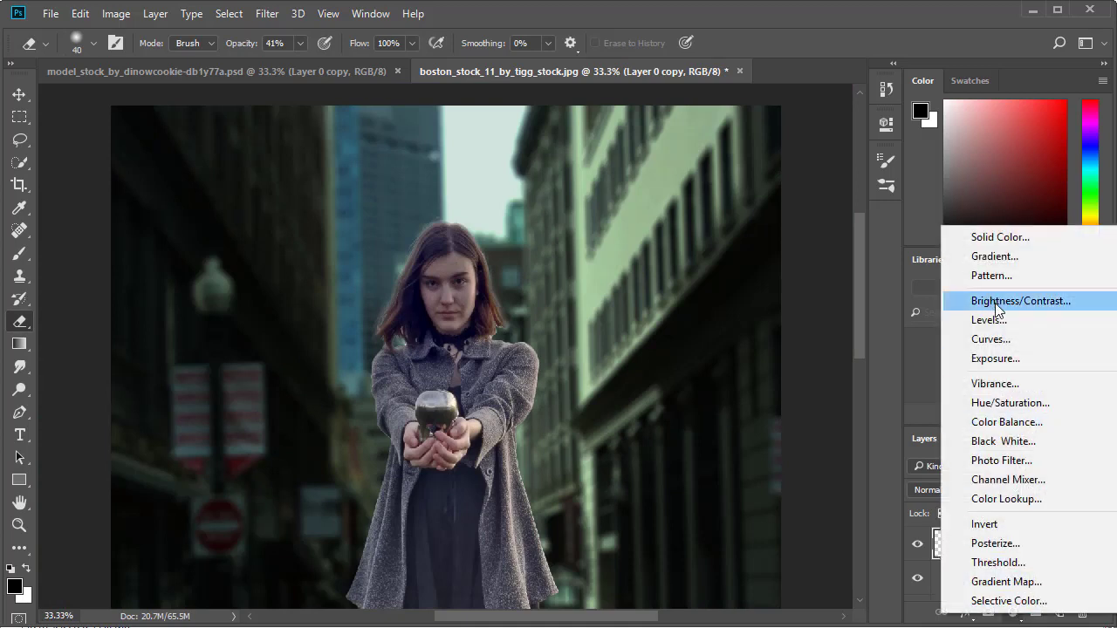
{"action": "left_click", "coordinate": [995, 299]}
{"action": "key", "text": "ctrl+alt+g"}
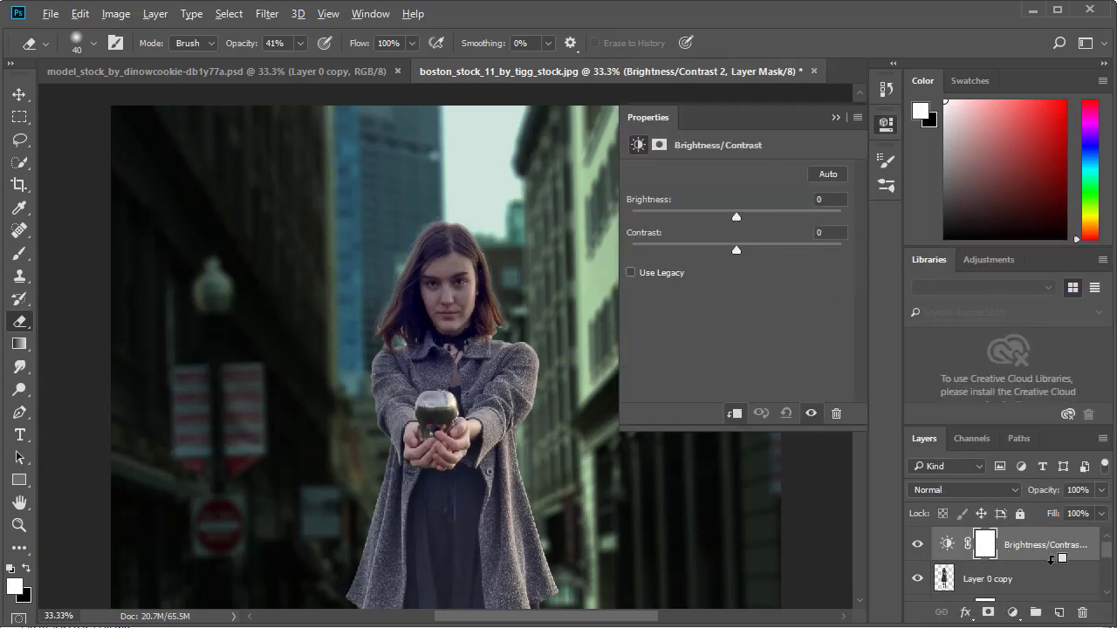
{"action": "mouse_move", "coordinate": [739, 222]}
{"action": "left_mouse_down"}
{"action": "mouse_move", "coordinate": [713, 217]}
{"action": "mouse_move", "coordinate": [742, 252]}
{"action": "mouse_move", "coordinate": [759, 253]}
{"action": "left_mouse_up"}
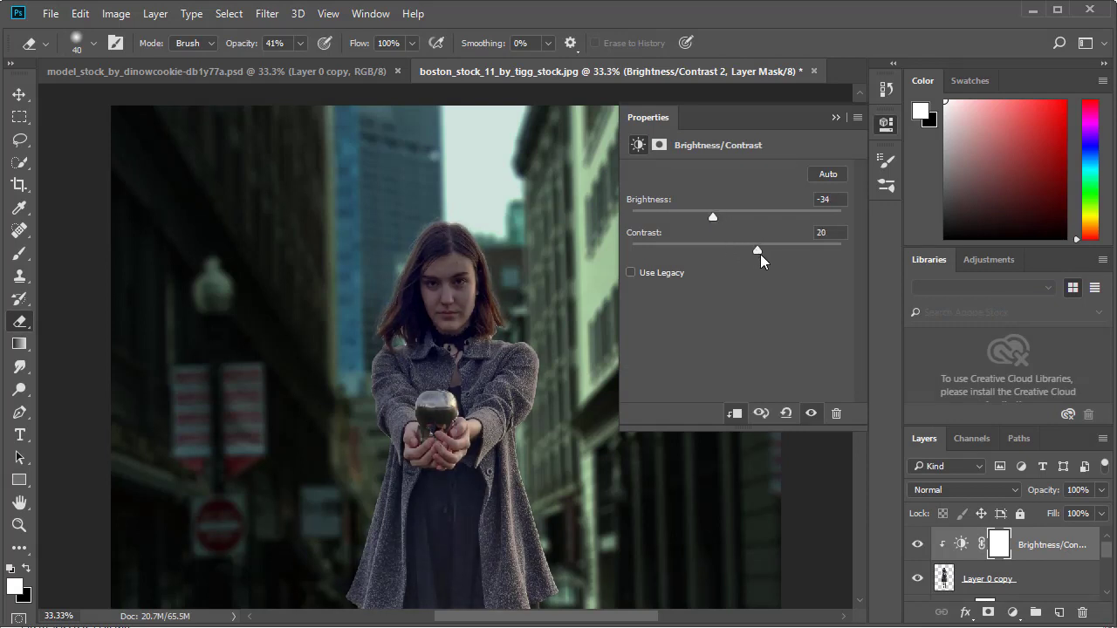
{"action": "left_click_drag", "start_coordinate": [713, 218], "coordinate": [711, 218]}
{"action": "left_click", "coordinate": [835, 117]}
{"action": "key", "text": "ctrl+minus"}
{"action": "key", "text": "ctrl+minus"}
{"action": "key", "text": "ctrl+minus"}
{"action": "key", "text": "ctrl+plus"}
{"action": "key", "text": "ctrl+plus"}
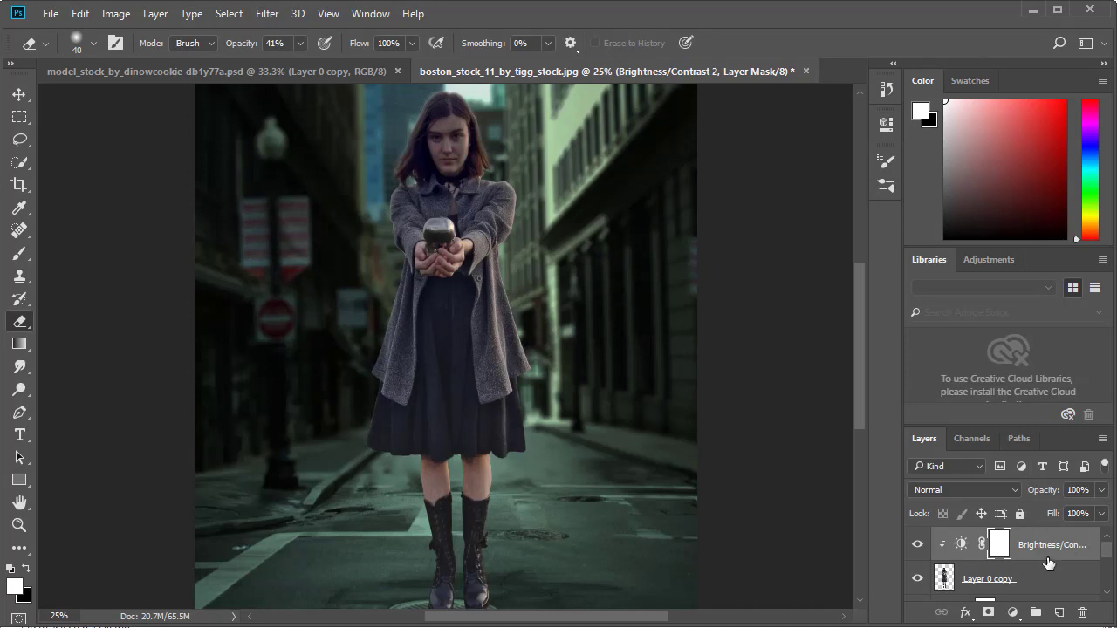
- Add a Curves layer clipped to the woman, dimming RGB highlights and reducing red highlights
{"action": "left_click", "coordinate": [1013, 613]}
{"action": "left_click", "coordinate": [1014, 340]}
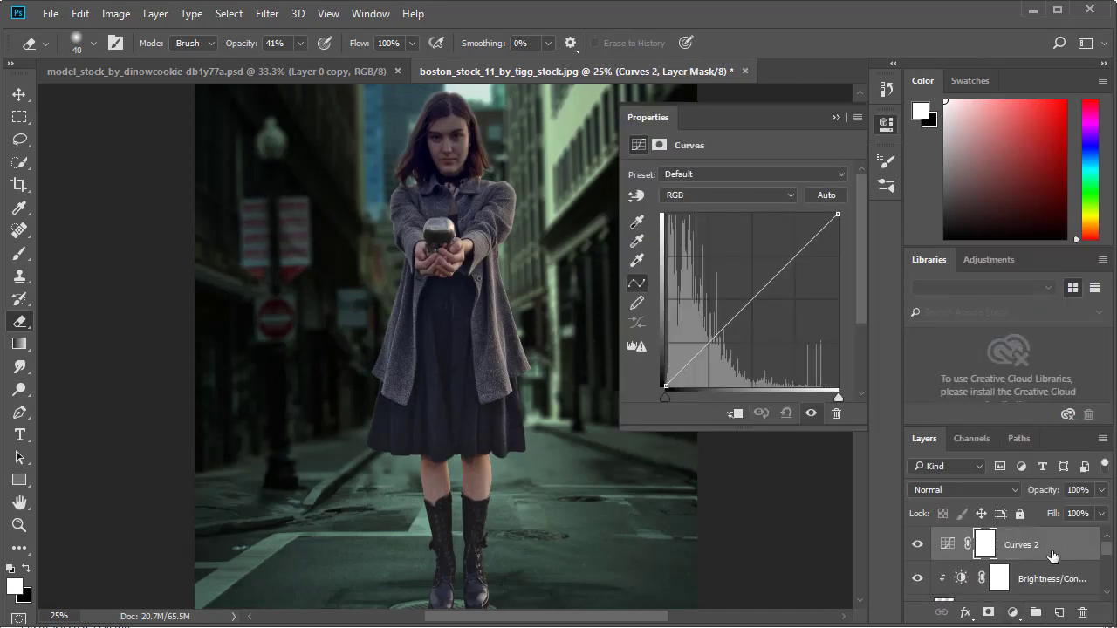
{"action": "left_click", "coordinate": [1049, 556], "text": "alt"}
{"action": "left_click_drag", "start_coordinate": [833, 213], "coordinate": [837, 238]}
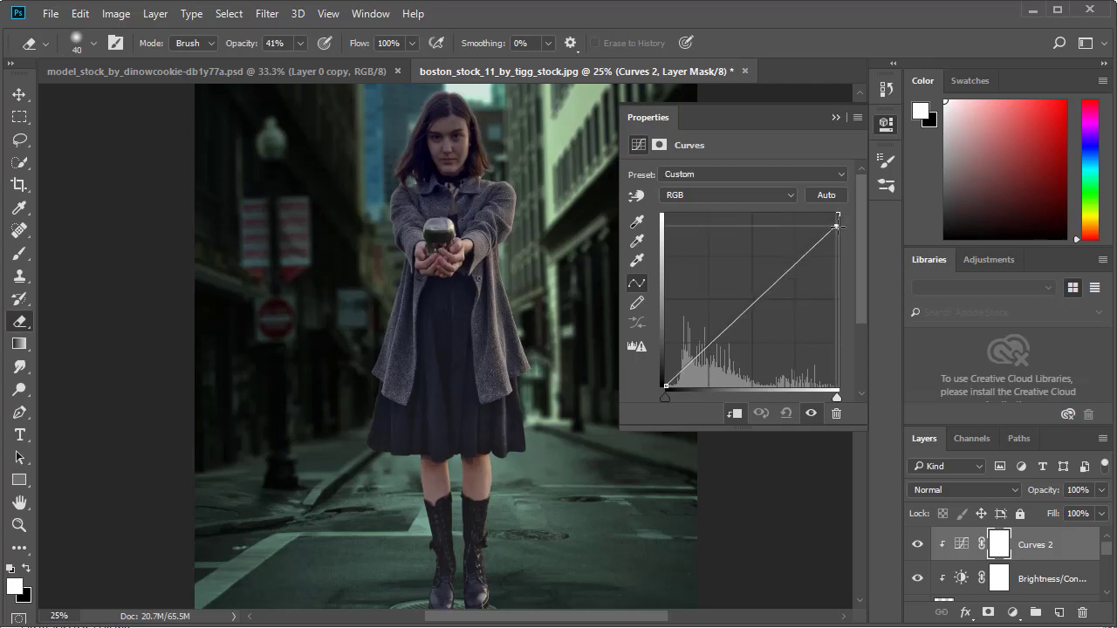
{"action": "left_click", "coordinate": [783, 195]}
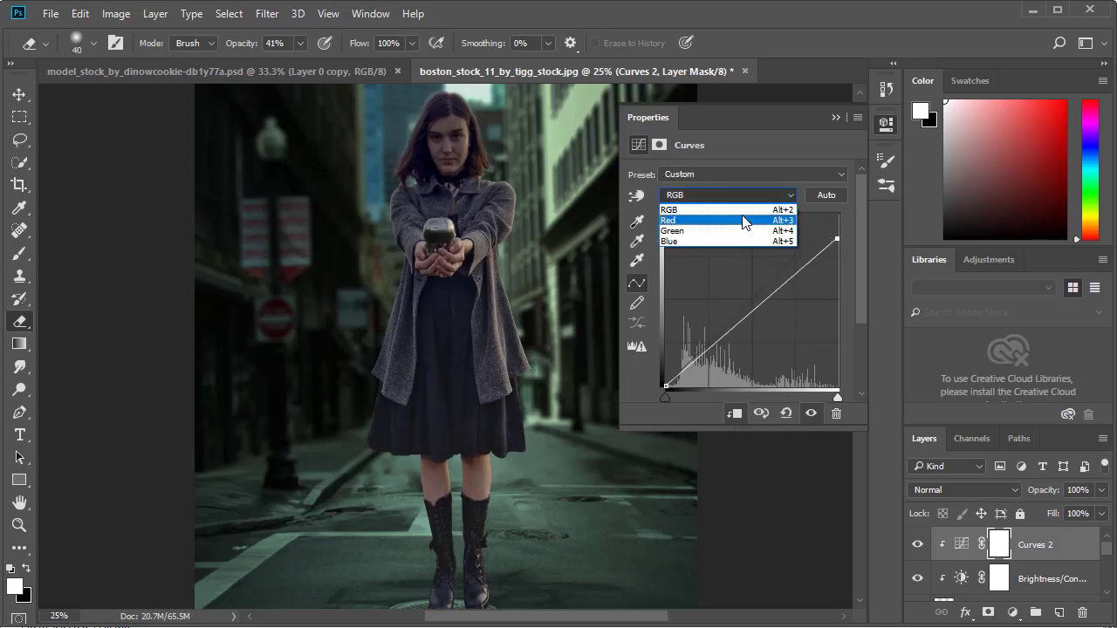
{"action": "left_click", "coordinate": [776, 219]}
{"action": "left_click_drag", "start_coordinate": [839, 213], "coordinate": [839, 231]}
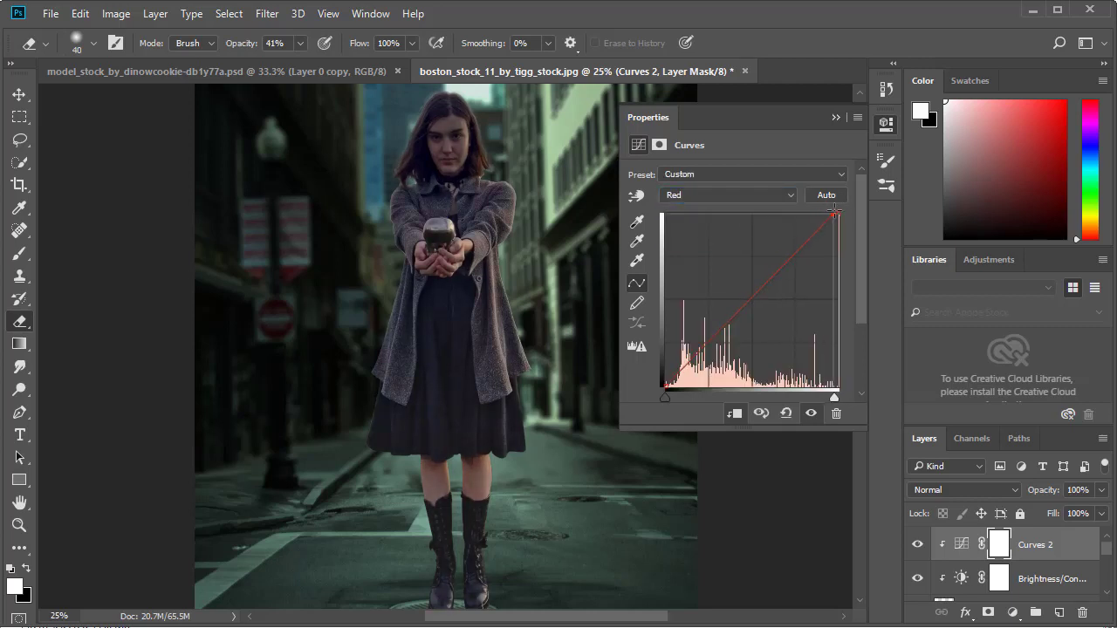
- Boost green highlights, reduce blue highlights and lift blue shadows on the woman's curve
{"action": "left_click", "coordinate": [771, 195]}
{"action": "left_click", "coordinate": [768, 226]}
{"action": "left_click_drag", "start_coordinate": [842, 222], "coordinate": [830, 218]}
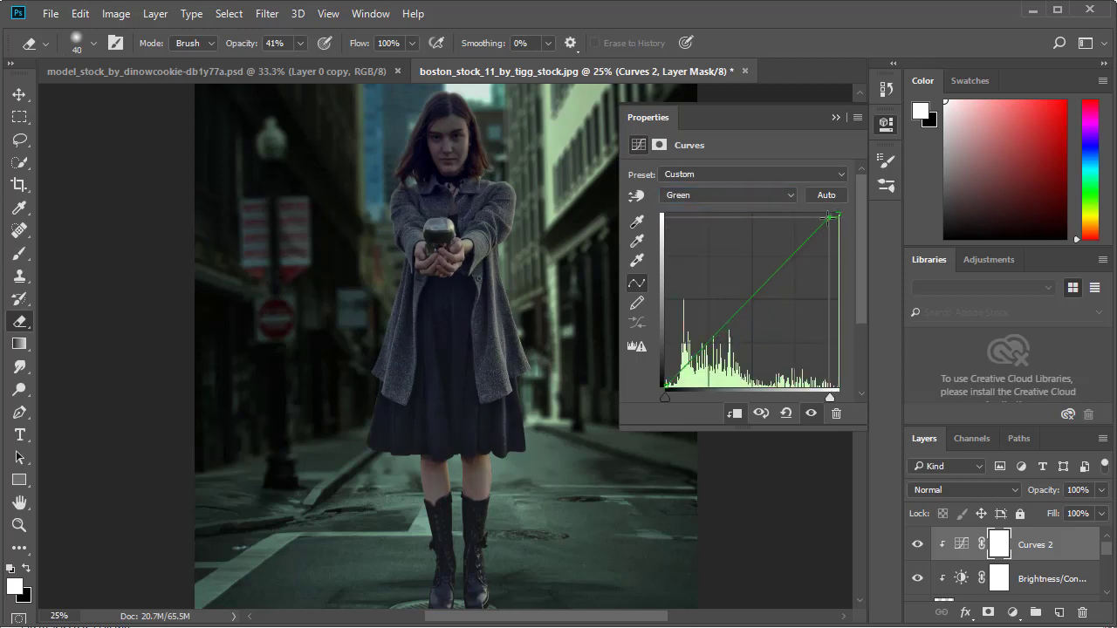
{"action": "left_click", "coordinate": [773, 196]}
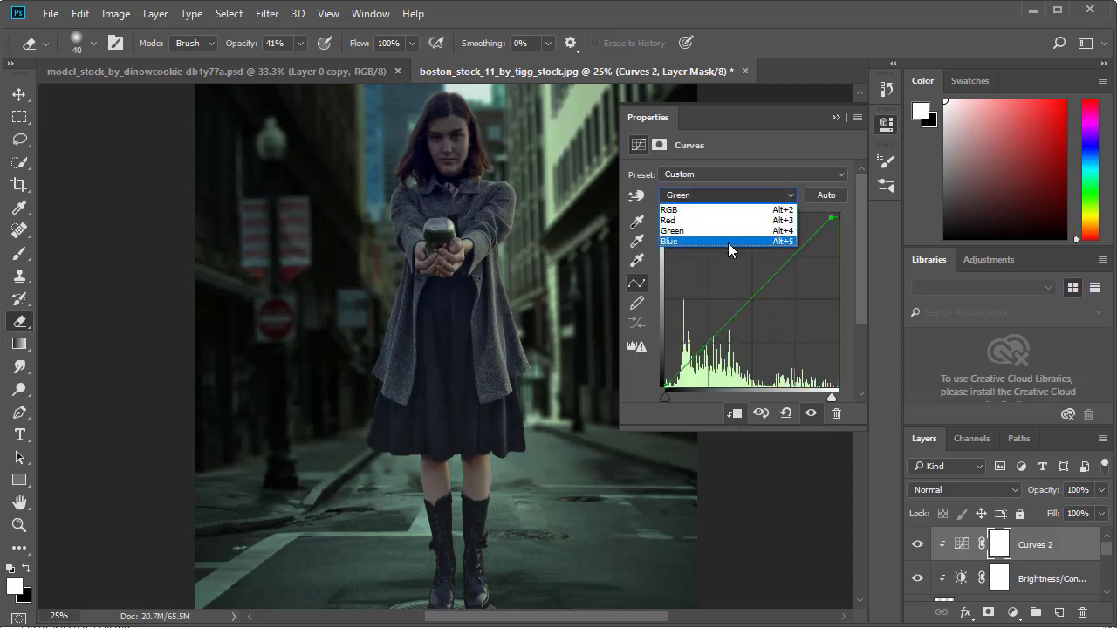
{"action": "left_click", "coordinate": [728, 242]}
{"action": "left_click_drag", "start_coordinate": [839, 214], "coordinate": [839, 230]}
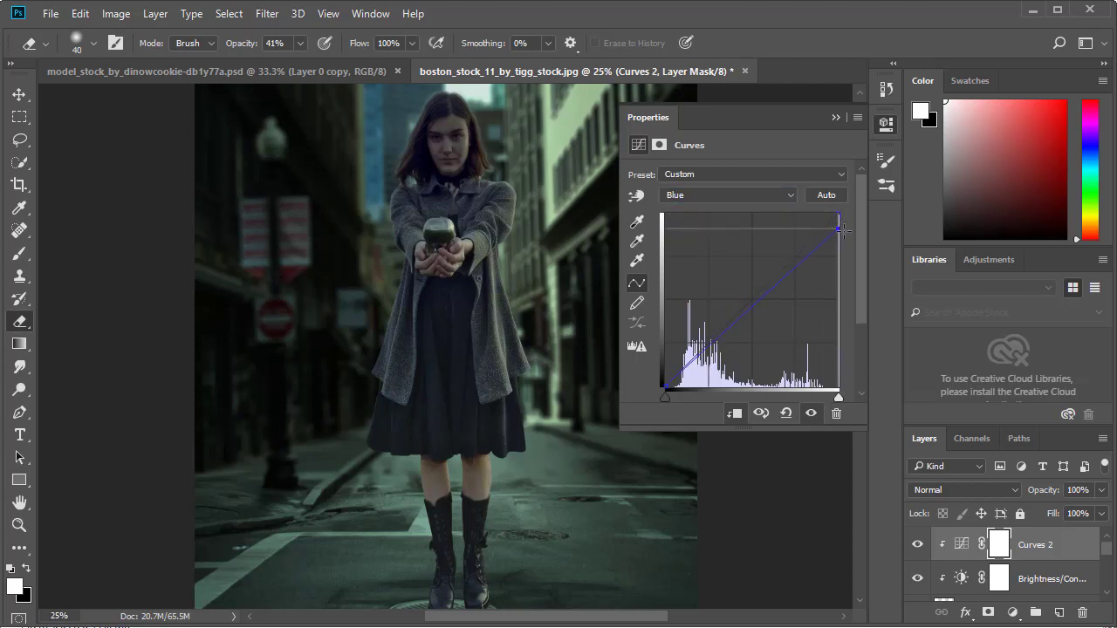
{"action": "left_click_drag", "start_coordinate": [665, 387], "coordinate": [674, 387]}
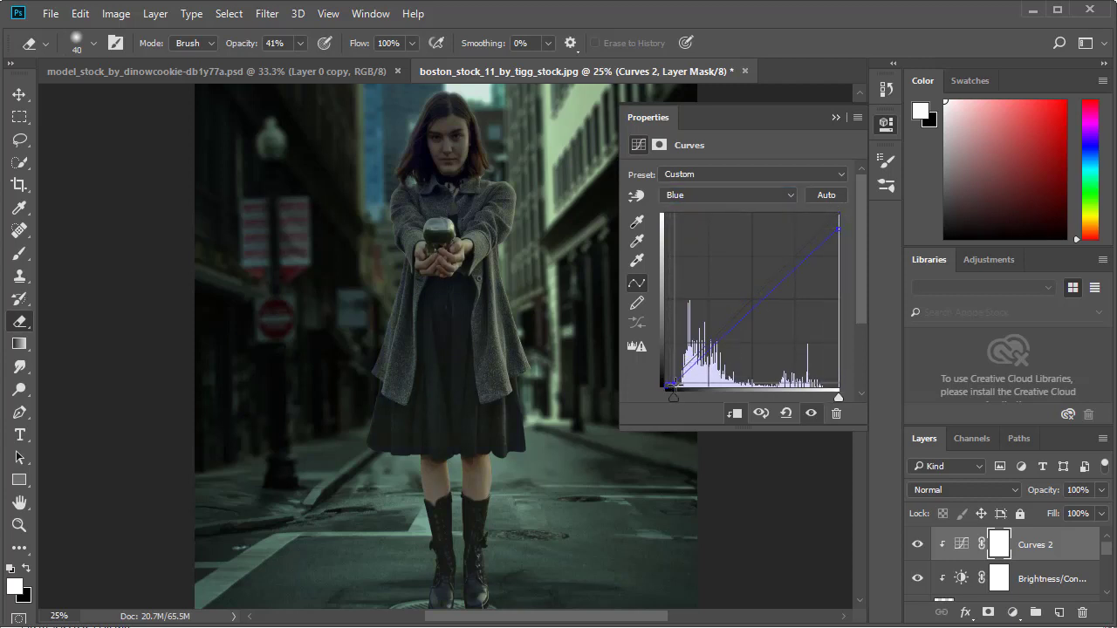
{"action": "left_click", "coordinate": [836, 119]}
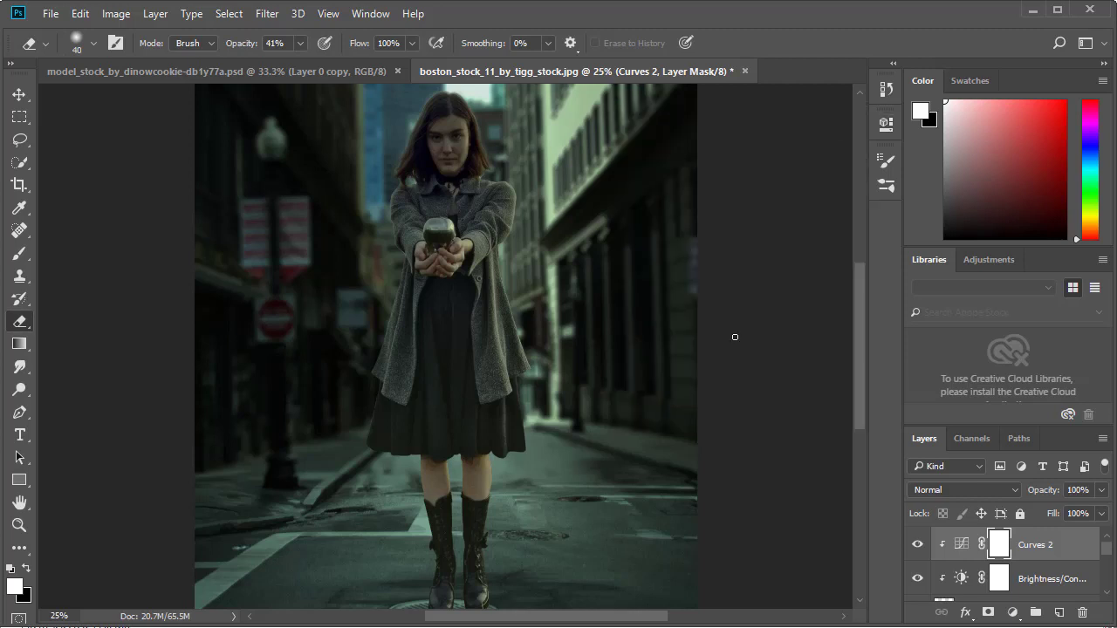
{"action": "key", "text": "ctrl+minus"}
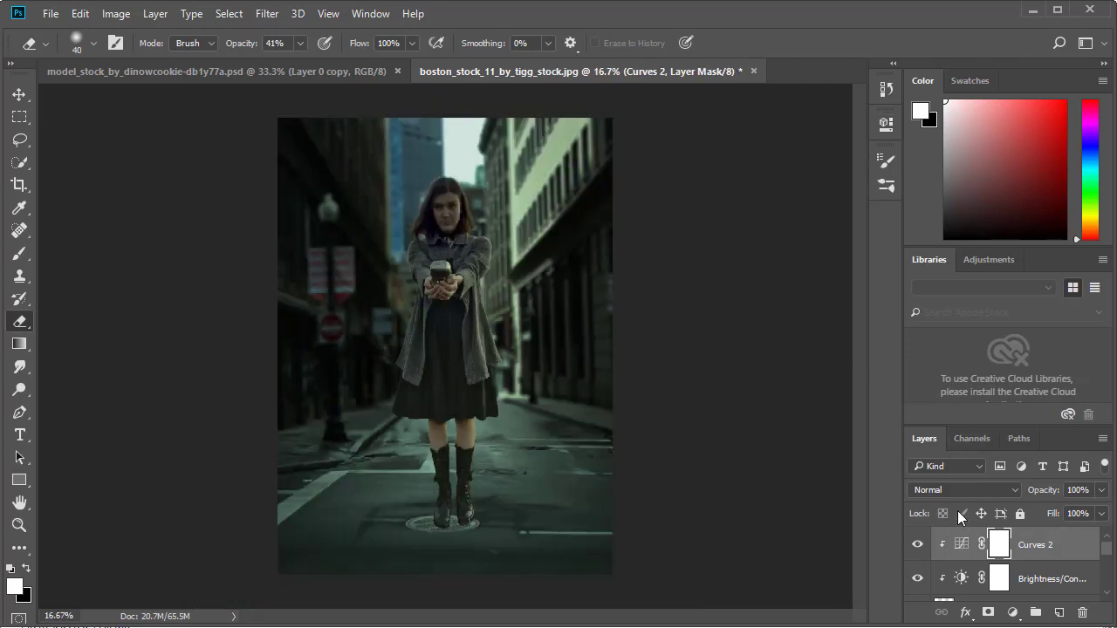
- Shrink the woman's layer slightly with Free Transform to about 93.6%
{"action": "scroll", "coordinate": [1104, 559], "scroll_direction": "down", "scroll_amount": 2}
{"action": "left_click", "coordinate": [1080, 563]}
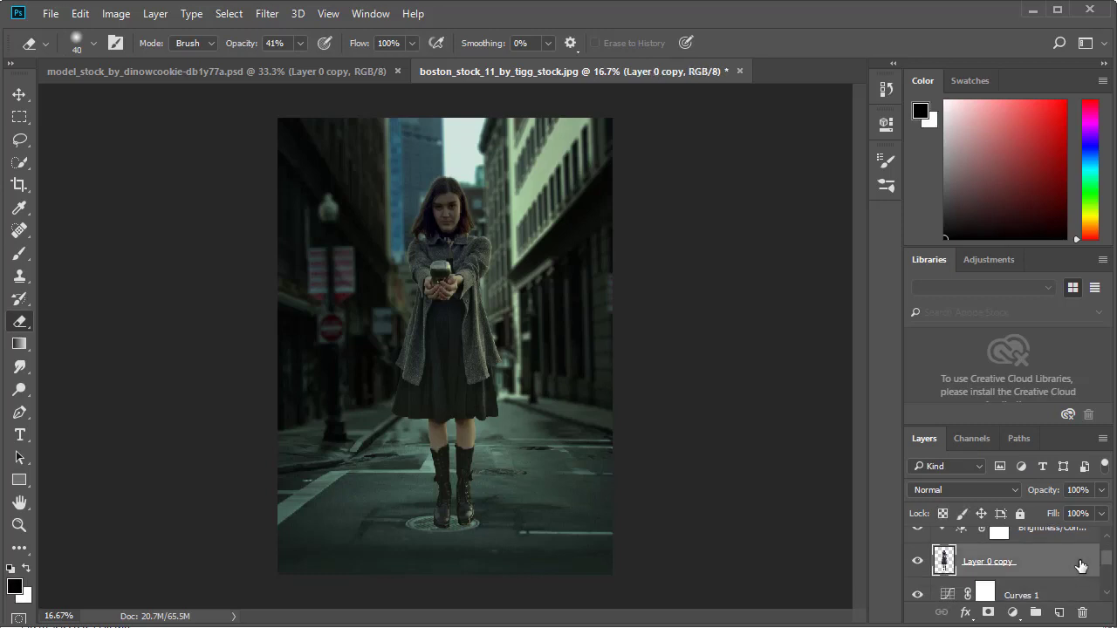
{"action": "key", "text": "ctrl+t"}
{"action": "left_click_drag", "start_coordinate": [529, 172], "coordinate": [520, 196]}
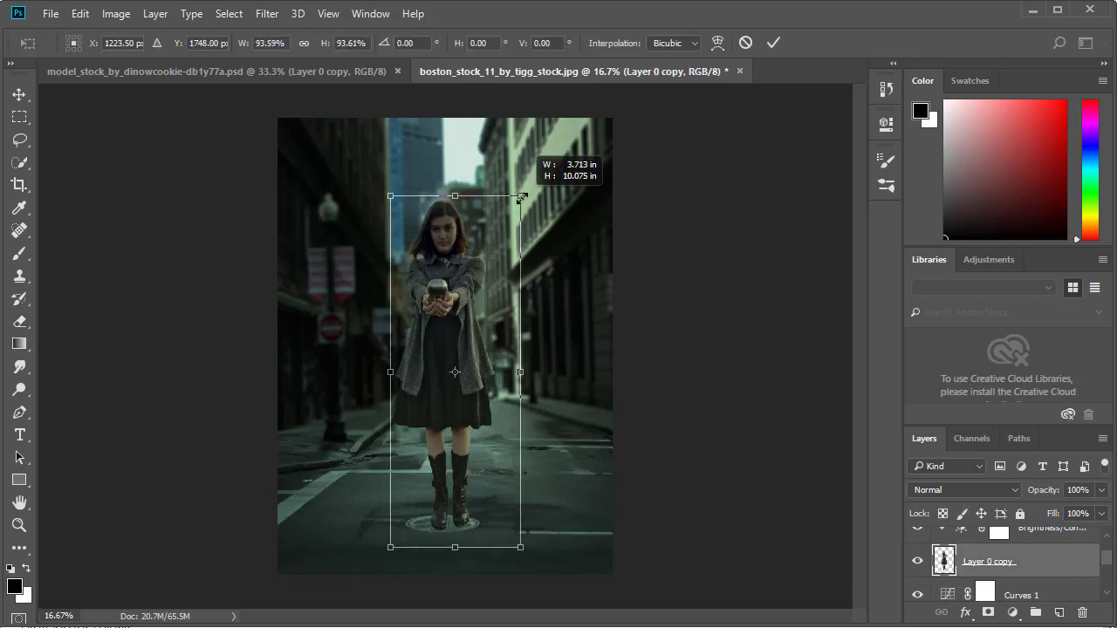
{"action": "key", "text": "Return"}
- Zoom in on the boots on the manhole and target the Curves 1 layer mask
{"action": "key", "text": "e"}
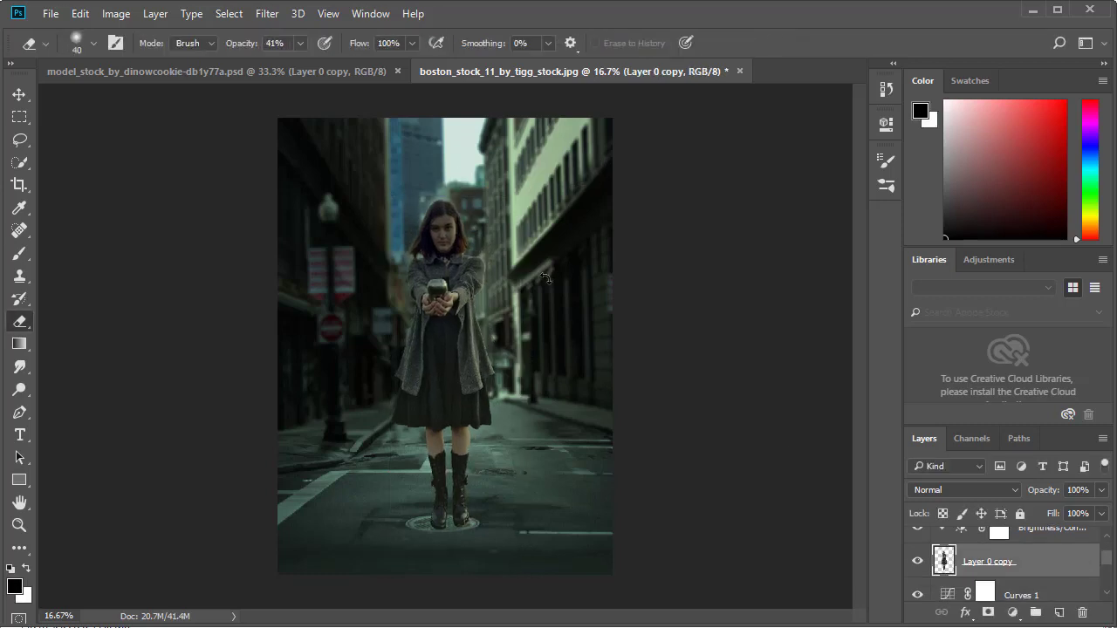
{"action": "key", "text": "ctrl+plus"}
{"action": "key", "text": "ctrl+plus"}
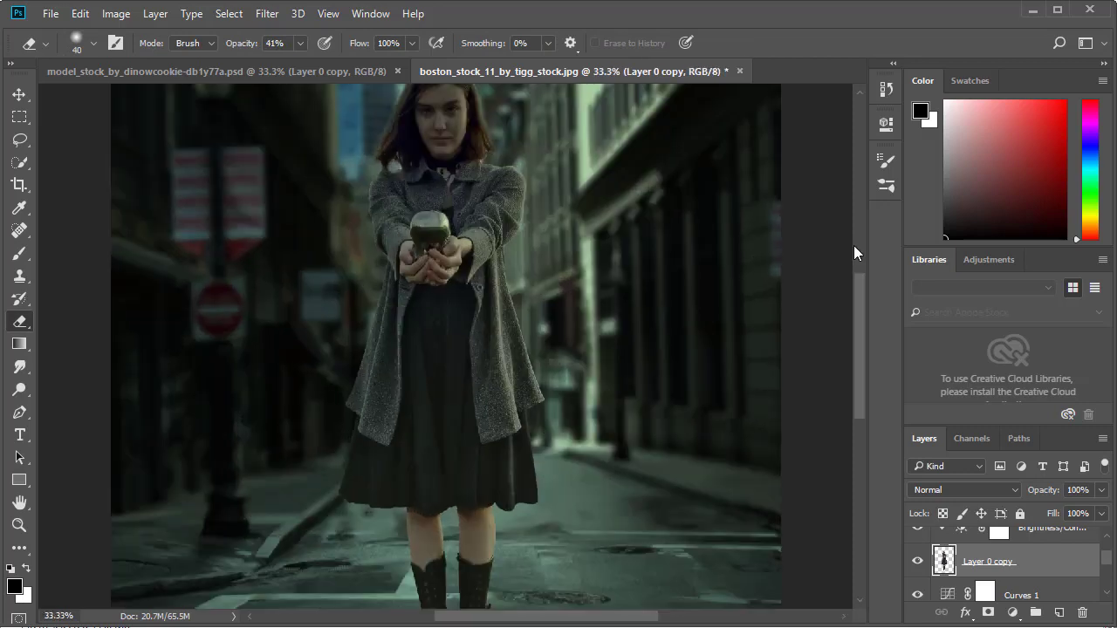
{"action": "left_click_drag", "start_coordinate": [589, 438], "coordinate": [605, 163]}
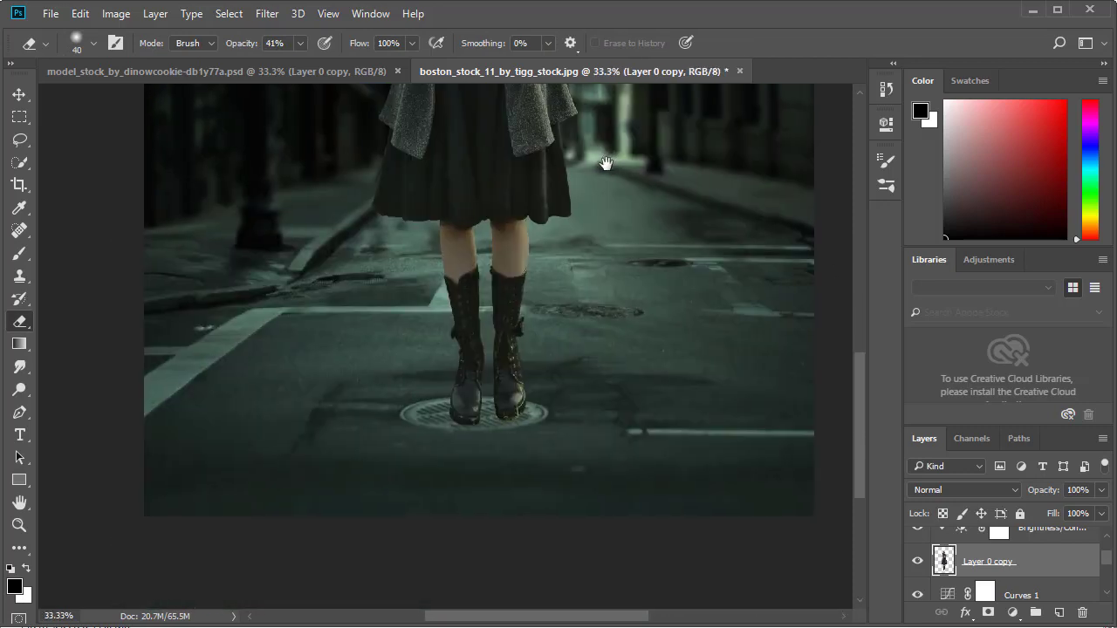
{"action": "left_click", "coordinate": [1031, 593]}
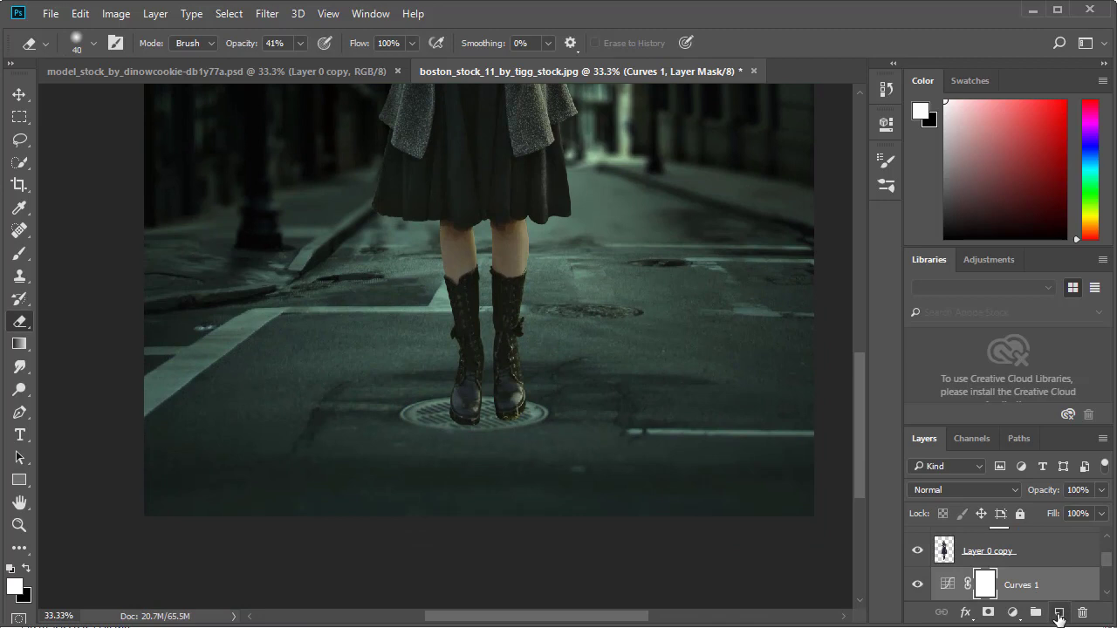
- Add a new shadow layer and set a soft brush to 10% opacity and size 125
{"action": "left_click", "coordinate": [1058, 615]}
{"action": "left_click", "coordinate": [19, 253]}
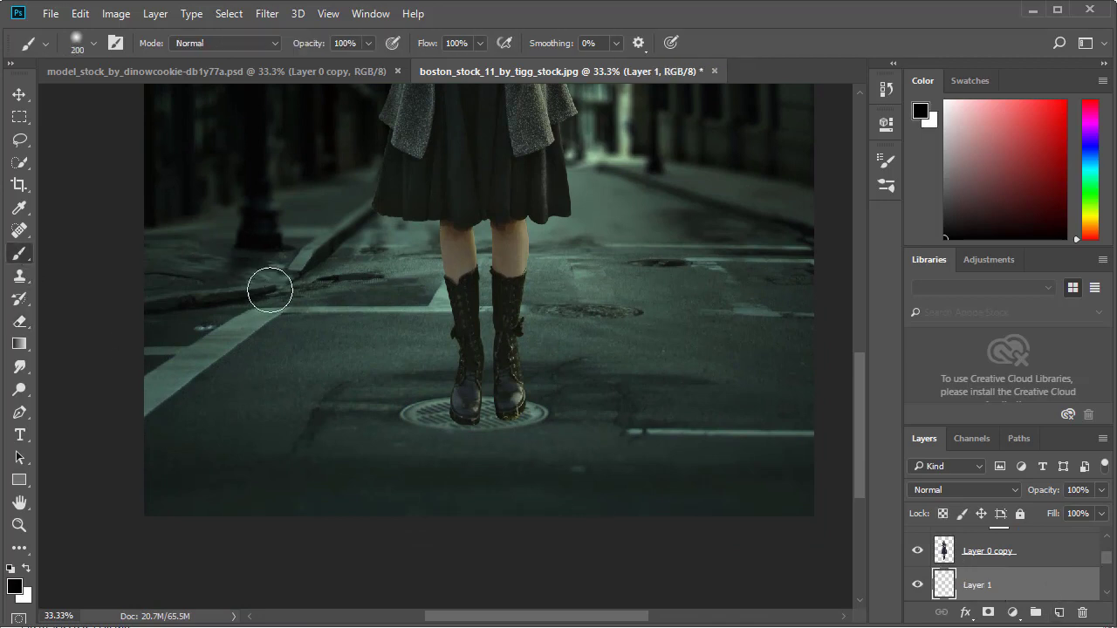
{"action": "left_click_drag", "start_coordinate": [367, 44], "coordinate": [333, 64]}
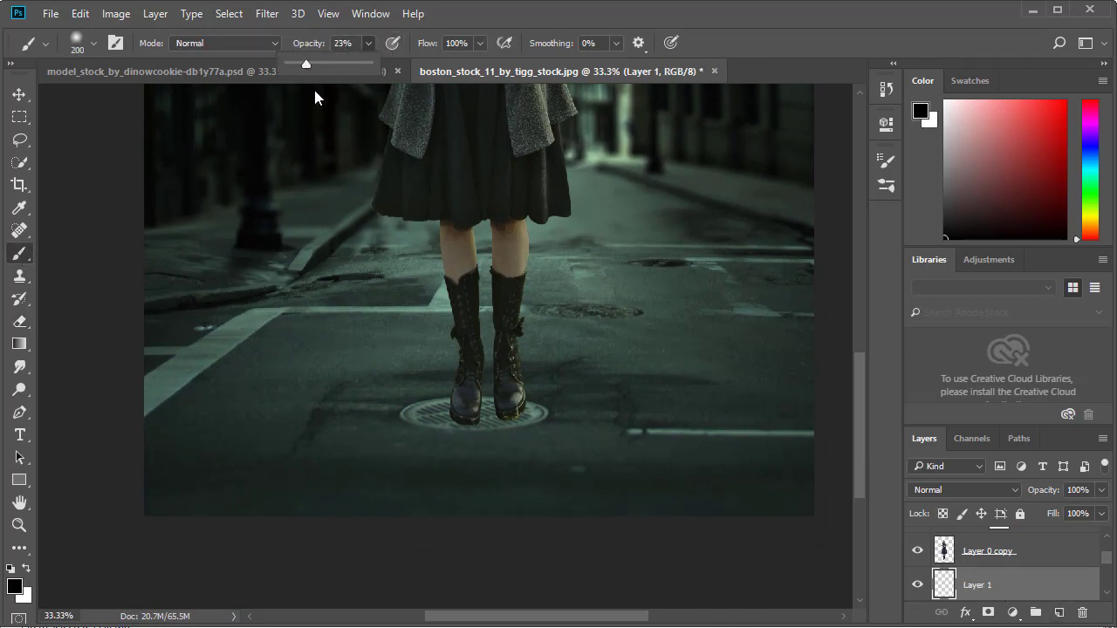
{"action": "key", "text": "bracketleft"}
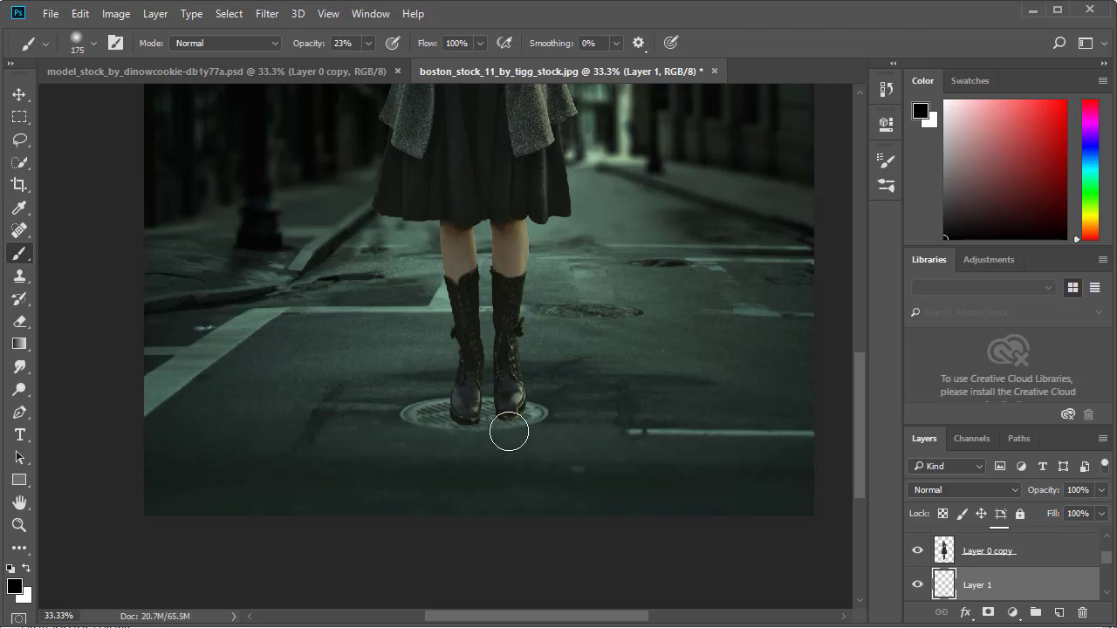
{"action": "key", "text": "bracketleft"}
{"action": "key", "text": "bracketleft"}
{"action": "key", "text": "1"}
{"action": "left_click", "coordinate": [91, 42]}
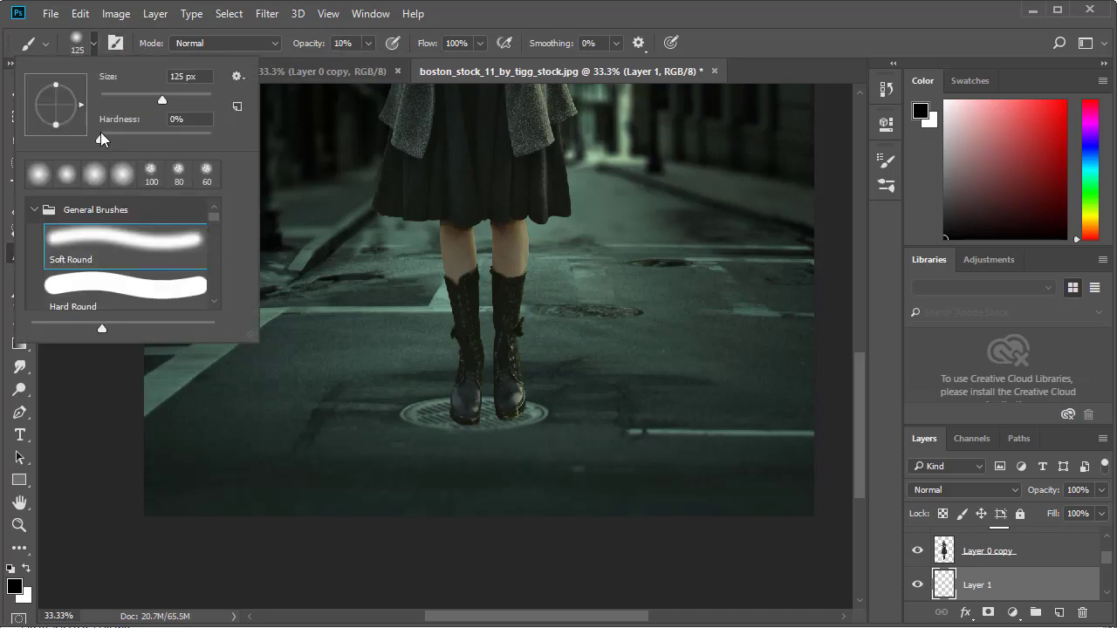
{"action": "key", "text": "Return"}
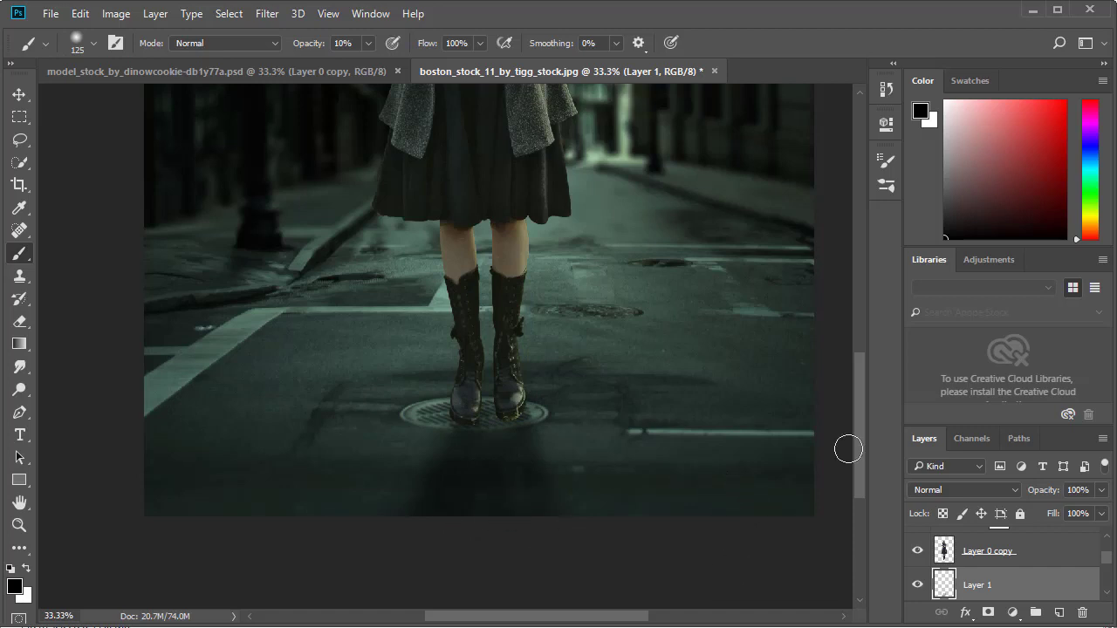
- Set the shadow layer's opacity to 70% and add another empty layer
{"action": "left_click", "coordinate": [1101, 489]}
{"action": "left_click_drag", "start_coordinate": [1102, 509], "coordinate": [1075, 513]}
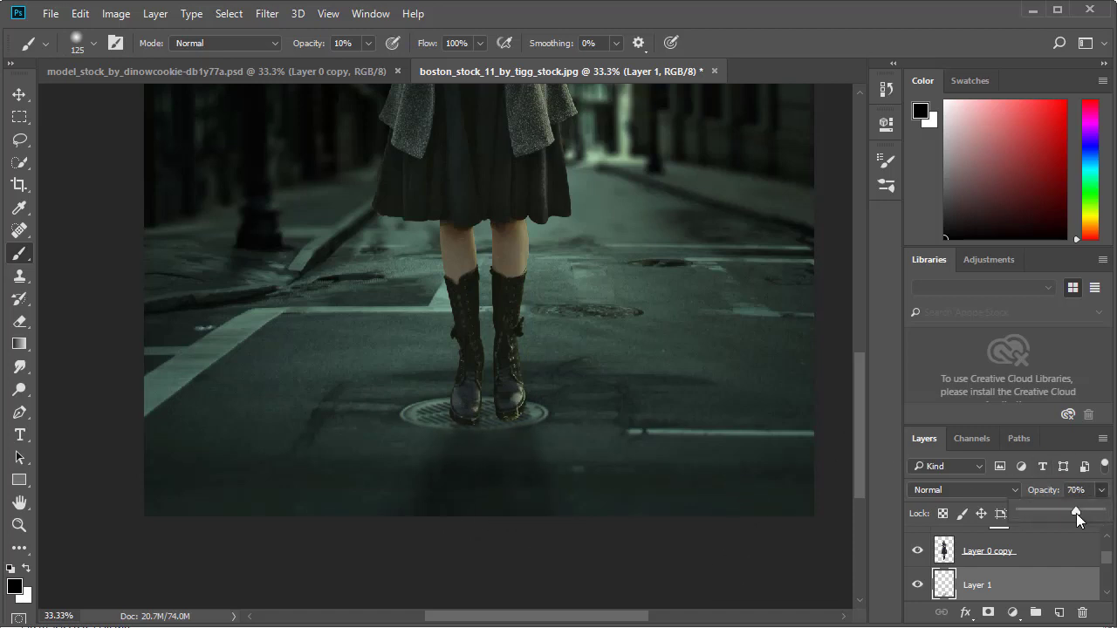
{"action": "key", "text": "ctrl+shift+alt+n"}
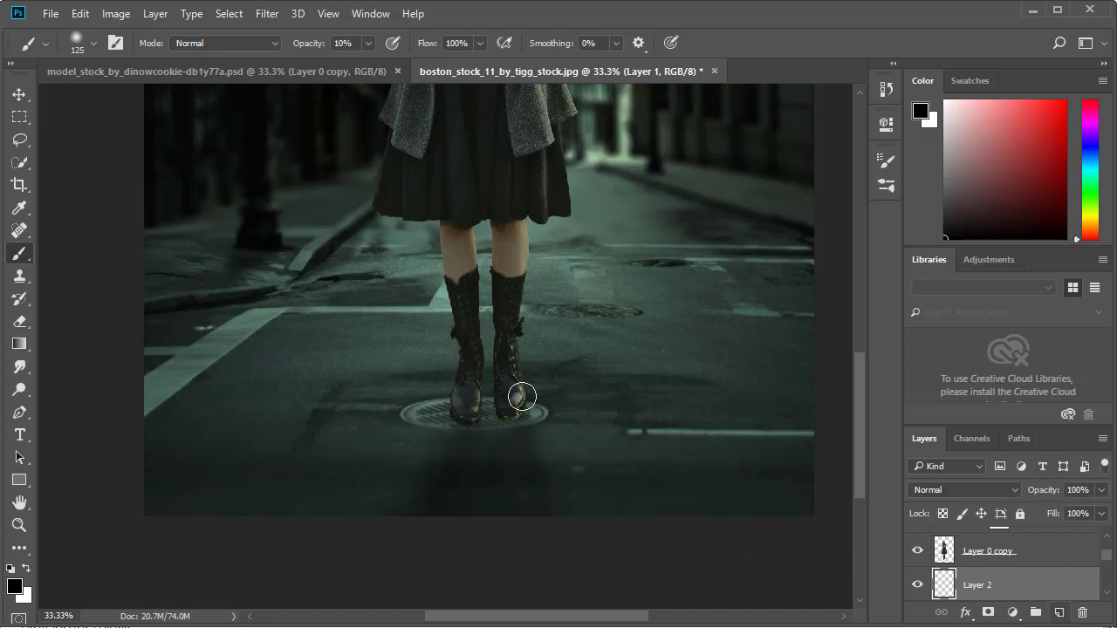
- Paint dark shadow around both boots and bring the boots back into view
{"action": "mouse_move", "coordinate": [522, 397]}
{"action": "left_mouse_down"}
{"action": "mouse_move", "coordinate": [451, 404]}
{"action": "mouse_move", "coordinate": [503, 393]}
{"action": "mouse_move", "coordinate": [518, 407]}
{"action": "mouse_move", "coordinate": [464, 418]}
{"action": "left_mouse_up"}
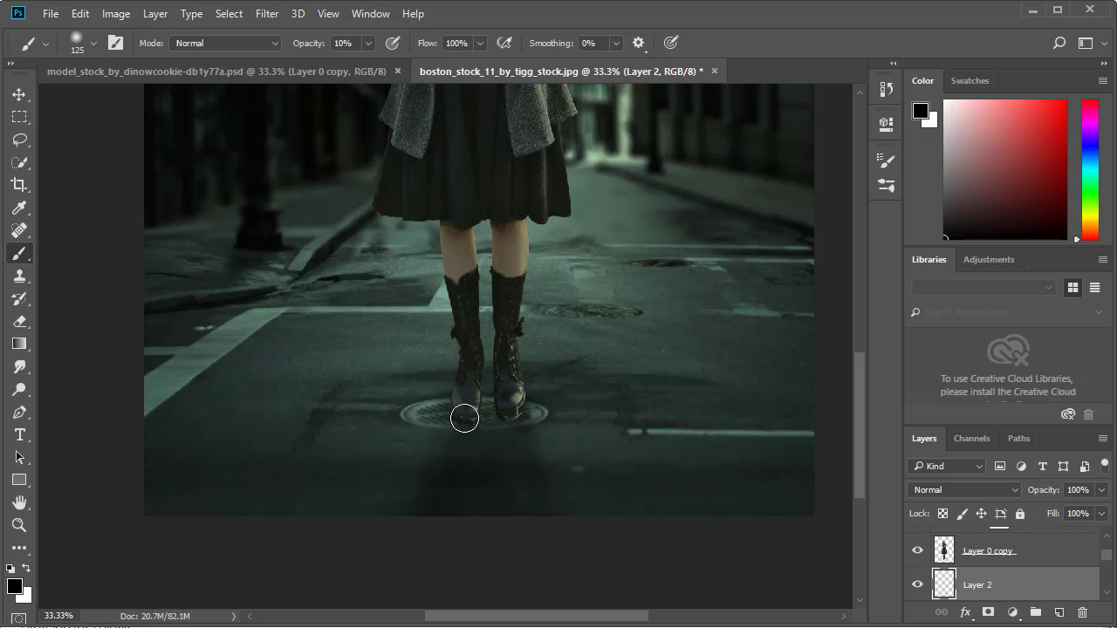
{"action": "key", "text": "ctrl+minus"}
{"action": "key", "text": "ctrl+minus"}
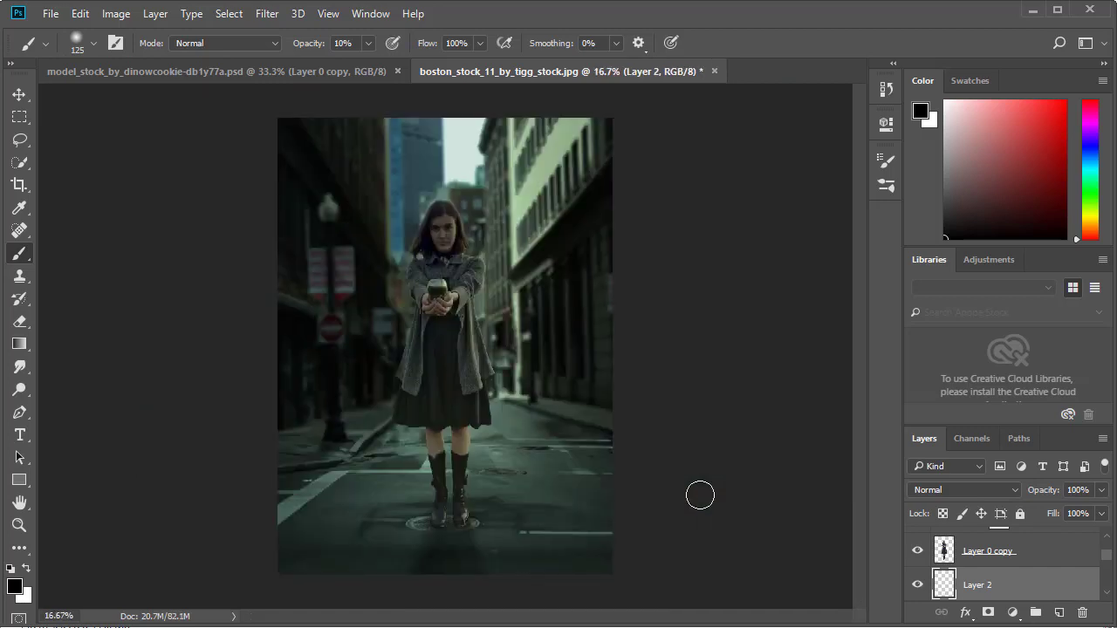
{"action": "key", "text": "ctrl+minus"}
{"action": "key", "text": "ctrl+plus"}
{"action": "key", "text": "ctrl+plus"}
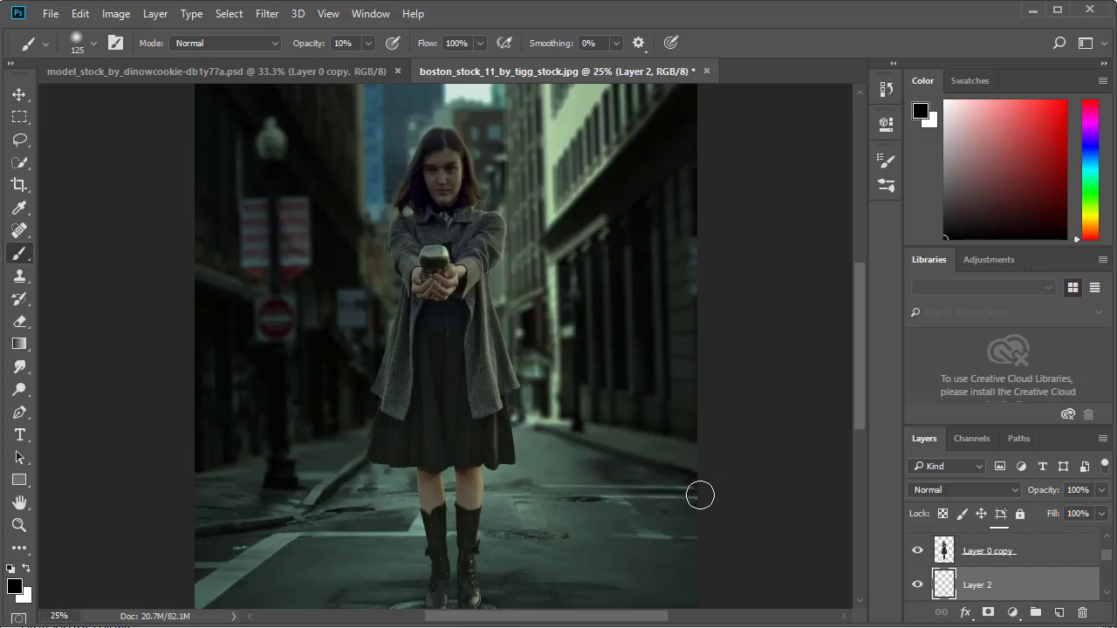
{"action": "left_click_drag", "start_coordinate": [684, 490], "coordinate": [717, 281]}
{"action": "scroll", "coordinate": [1106, 572], "scroll_direction": "down", "scroll_amount": 1}
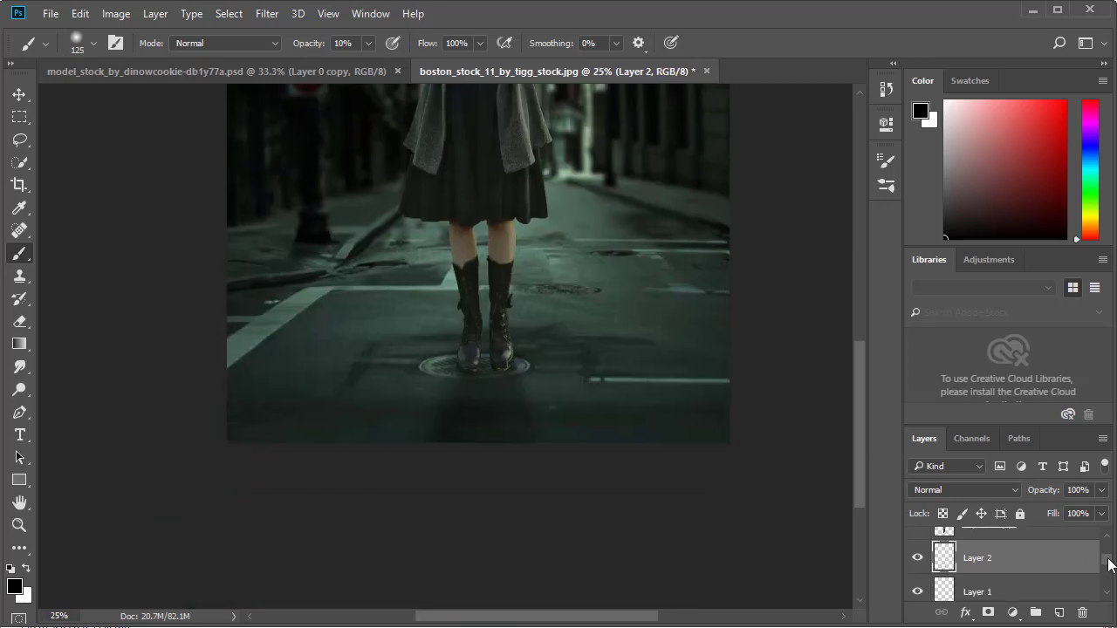
- Replace the two old shadow layers with a fresh layer and erase excess with a 175 px eraser
{"action": "left_click_drag", "start_coordinate": [1006, 576], "coordinate": [1081, 612]}
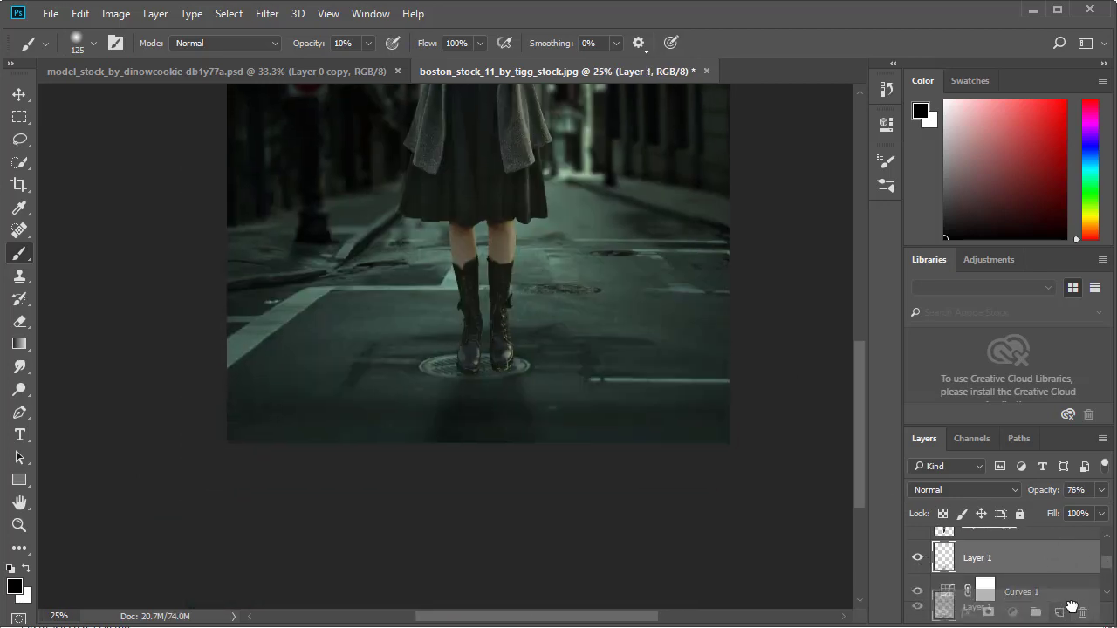
{"action": "left_click_drag", "start_coordinate": [1065, 558], "coordinate": [1082, 612]}
{"action": "left_click", "coordinate": [1061, 612]}
{"action": "key", "text": "x"}
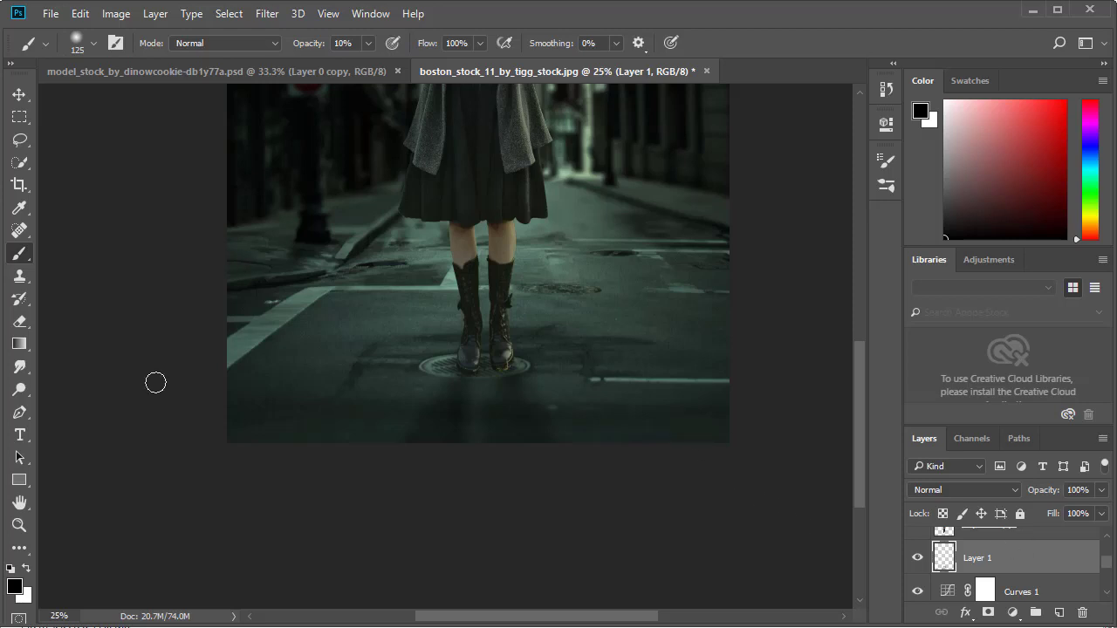
{"action": "left_click", "coordinate": [19, 320]}
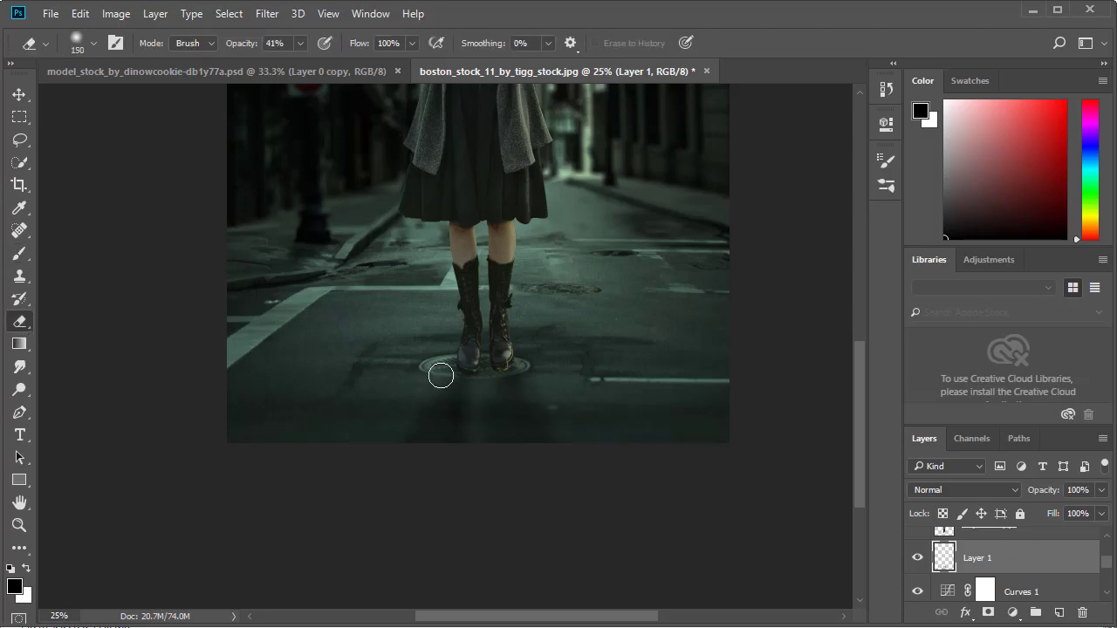
{"action": "key", "text": "bracketright"}
- Add a layer below Layer 1 and brush a faint contact shadow along the boots' base
{"action": "left_click", "coordinate": [1056, 595]}
{"action": "left_click", "coordinate": [20, 253]}
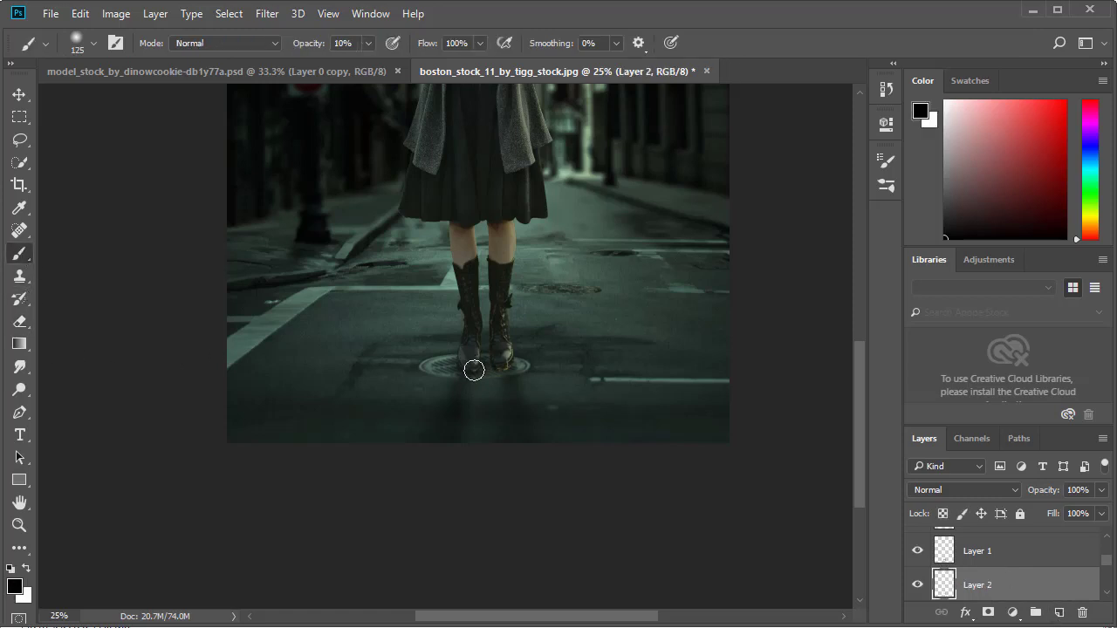
{"action": "left_click_drag", "start_coordinate": [474, 370], "coordinate": [524, 364]}
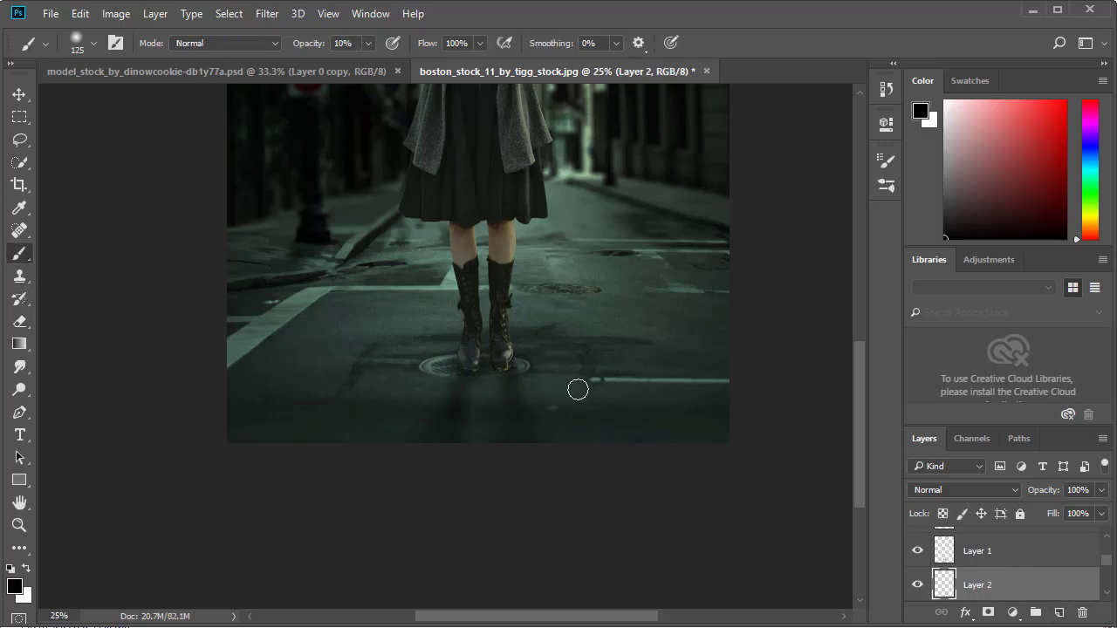
{"action": "key", "text": "ctrl+minus"}
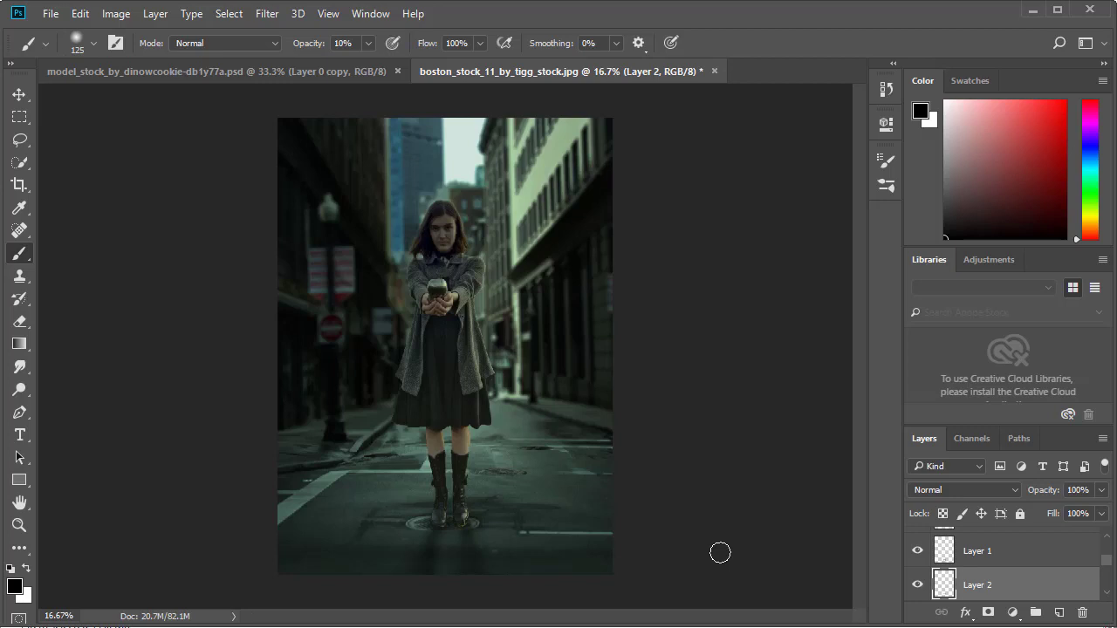
{"action": "key", "text": "ctrl+plus"}
{"action": "key", "text": "ctrl+plus"}
{"action": "left_click_drag", "start_coordinate": [569, 351], "coordinate": [653, 428]}
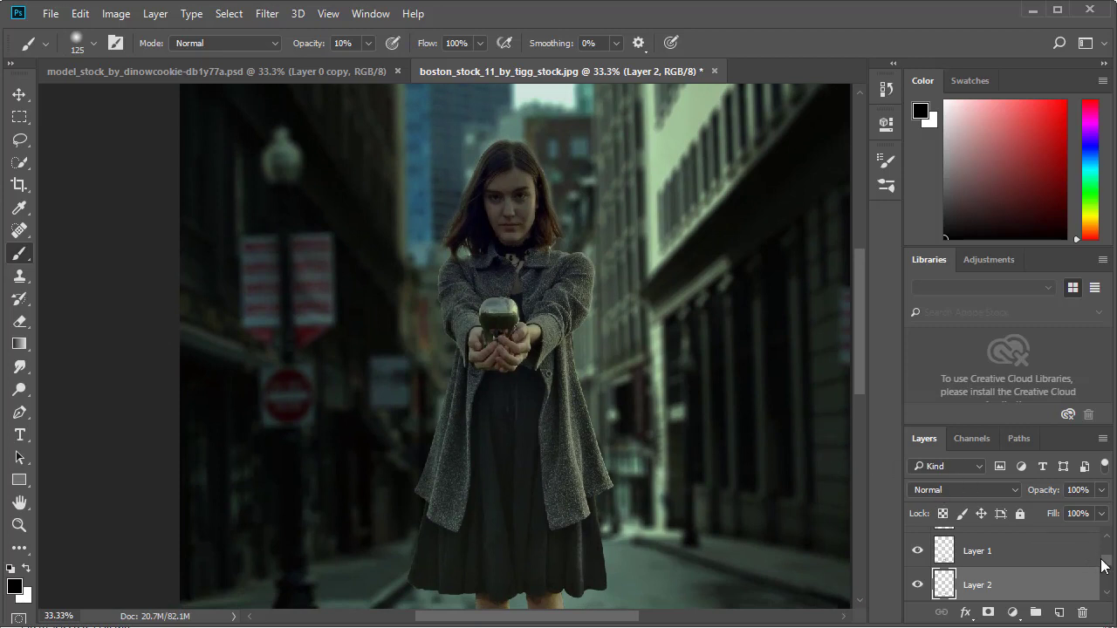
{"action": "left_click_drag", "start_coordinate": [1106, 563], "coordinate": [1105, 545]}
- Create Layer 3 above Curves 2 in Soft Light mode, filled with 50% gray, and clip it
{"action": "left_click", "coordinate": [1073, 546]}
{"action": "key", "text": "x"}
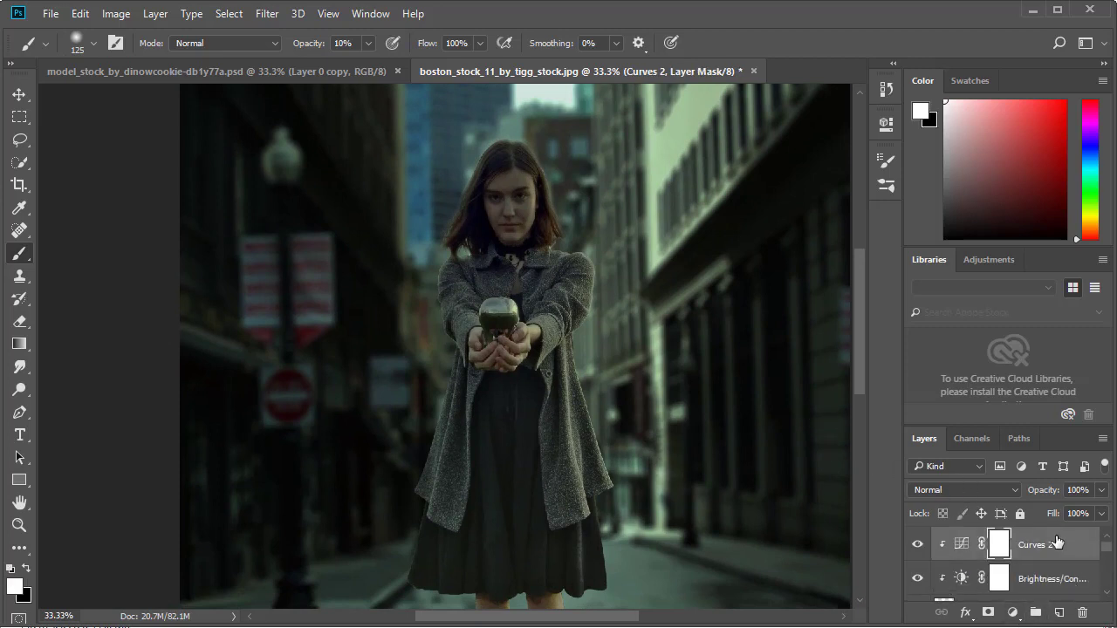
{"action": "left_click_drag", "start_coordinate": [1039, 428], "coordinate": [1039, 319]}
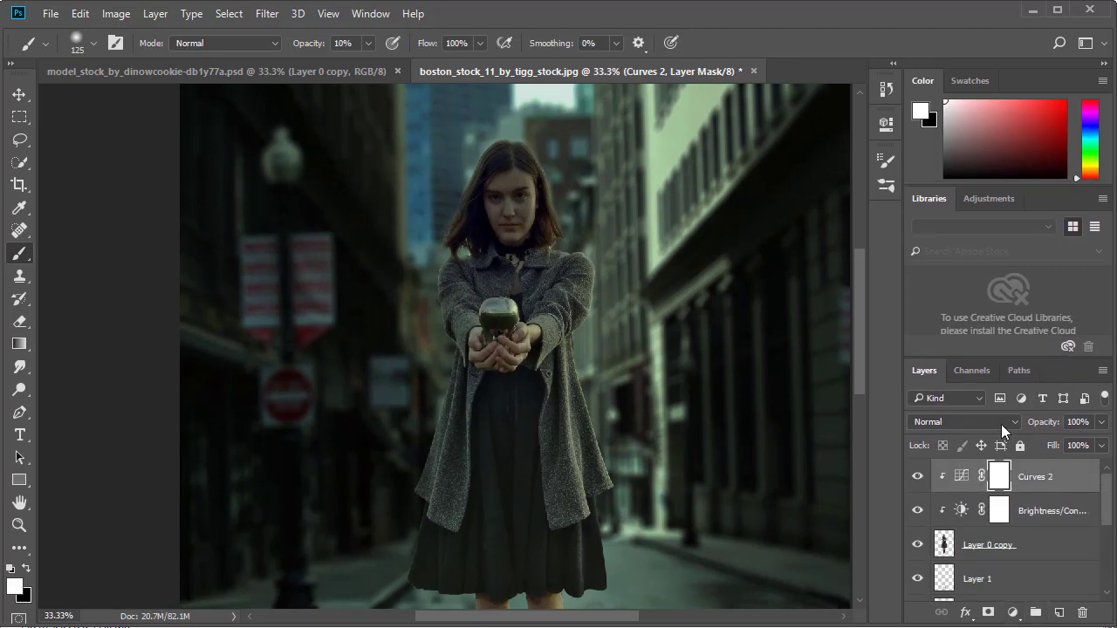
{"action": "left_click", "coordinate": [1058, 612], "text": "alt"}
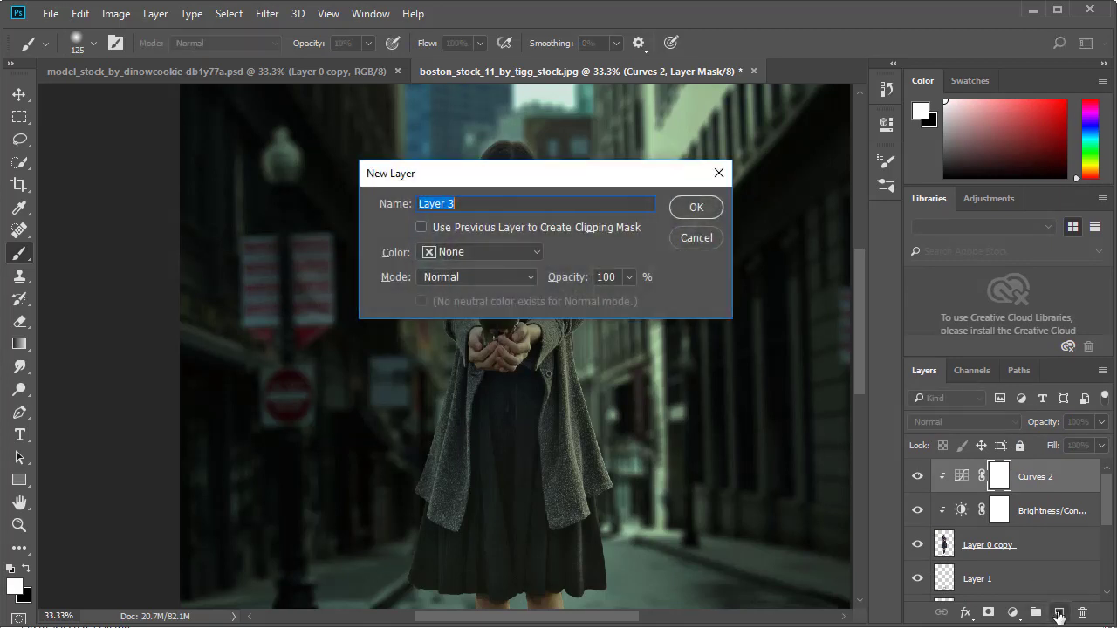
{"action": "left_click", "coordinate": [511, 277]}
{"action": "left_click", "coordinate": [445, 203]}
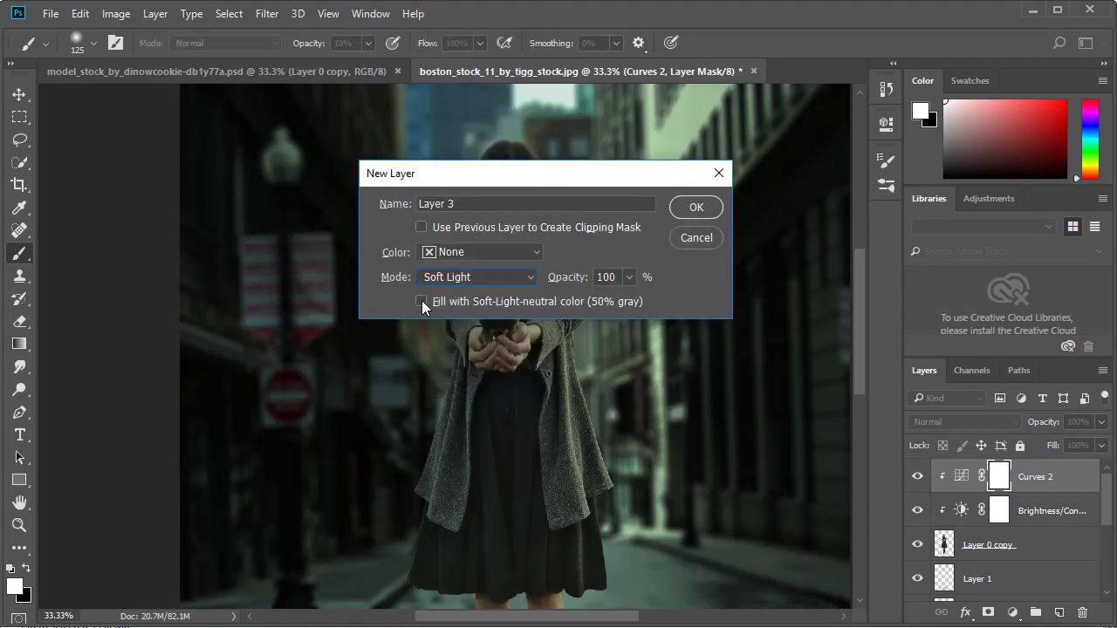
{"action": "left_click", "coordinate": [690, 211]}
{"action": "left_click", "coordinate": [1059, 492], "text": "alt"}
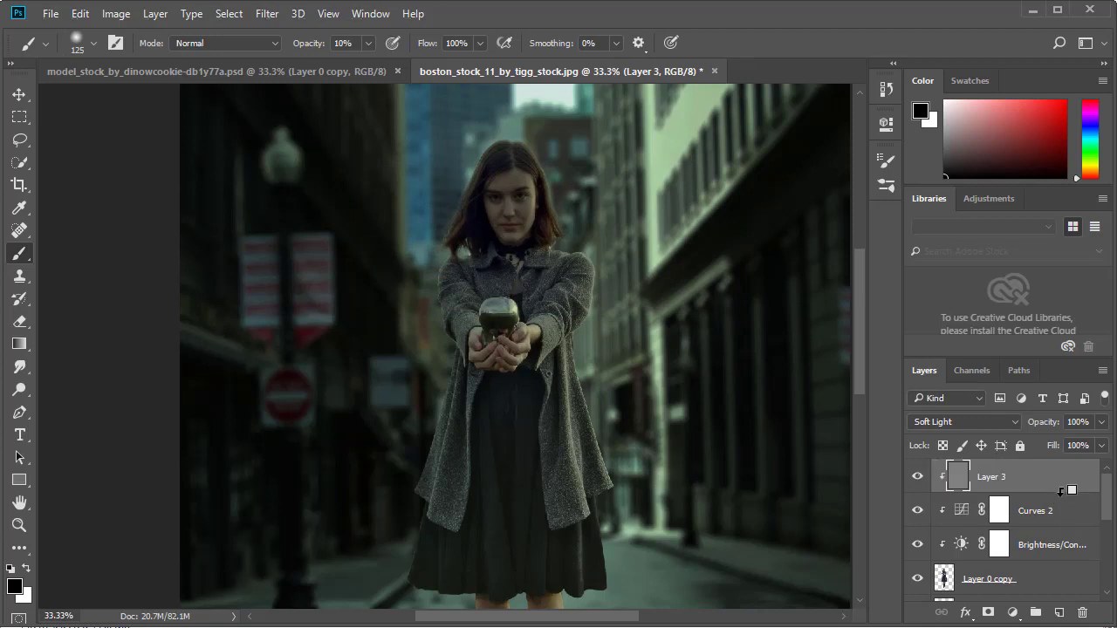
- Select the Burn Tool from the dodge and burn tool group
{"action": "left_click", "coordinate": [19, 366]}
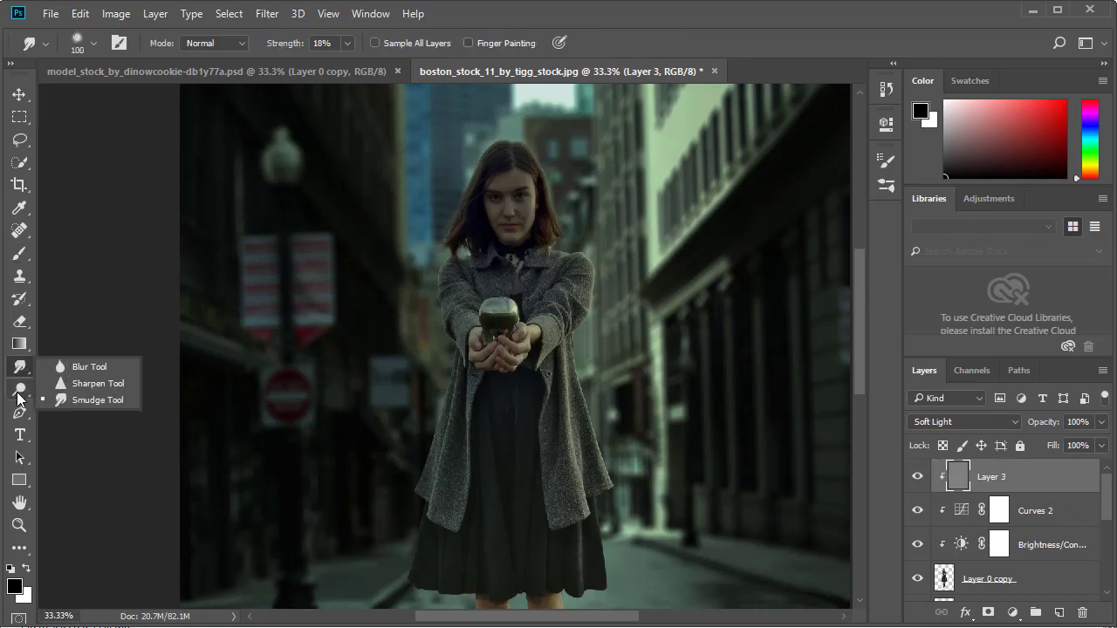
{"action": "left_click", "coordinate": [19, 390]}
{"action": "left_click", "coordinate": [90, 406]}
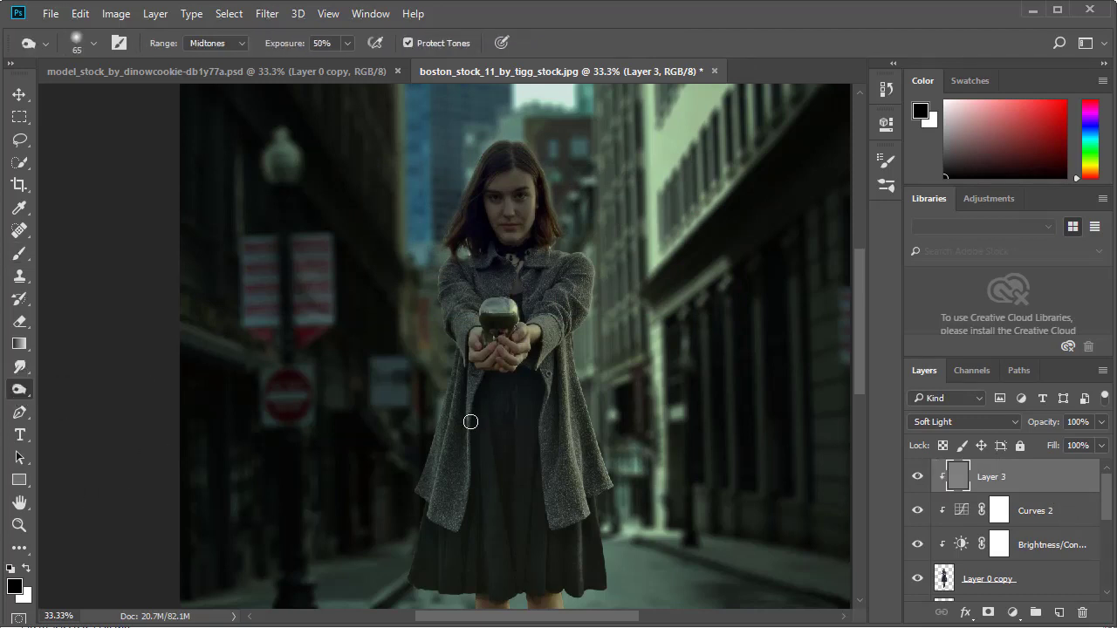
- Burn the dress, lower coat and left leg with a 125 px brush at 24% exposure
{"action": "key", "text": "bracketright"}
{"action": "key", "text": "bracketright"}
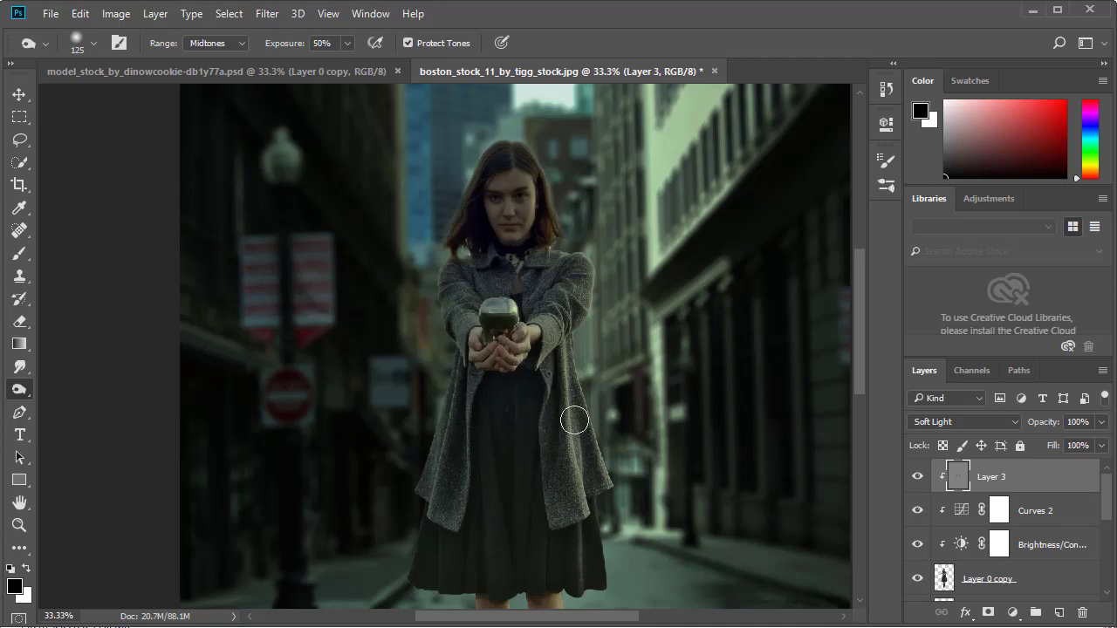
{"action": "key", "text": "2"}
{"action": "key", "text": "4"}
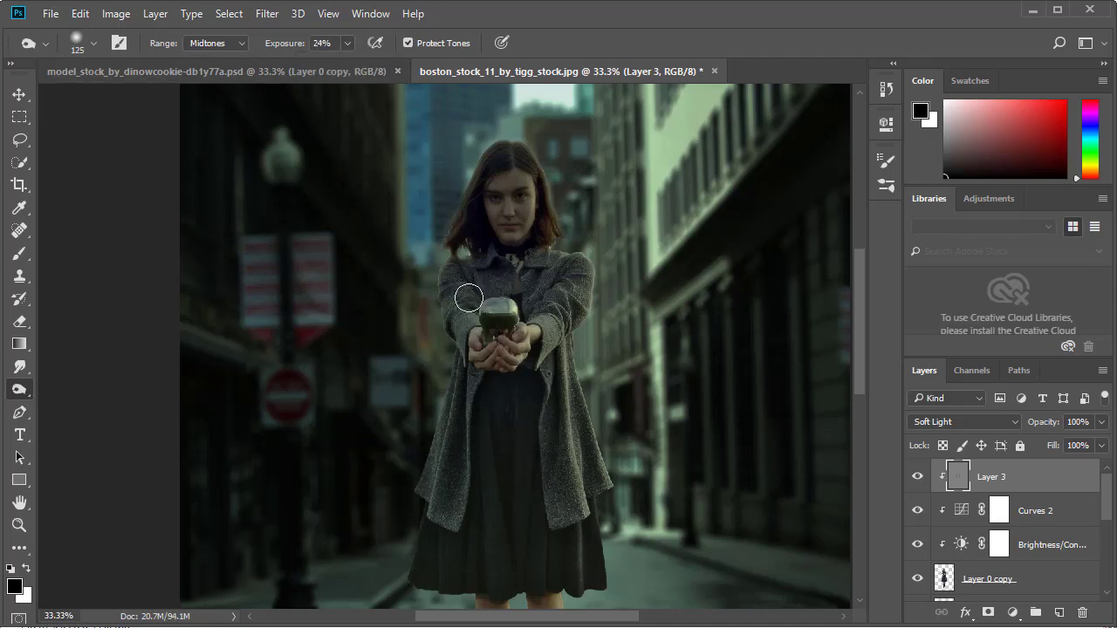
{"action": "mouse_move", "coordinate": [455, 560]}
{"action": "left_mouse_down"}
{"action": "mouse_move", "coordinate": [484, 521]}
{"action": "mouse_move", "coordinate": [560, 526]}
{"action": "left_mouse_up"}
{"action": "left_click_drag", "start_coordinate": [528, 466], "coordinate": [489, 217]}
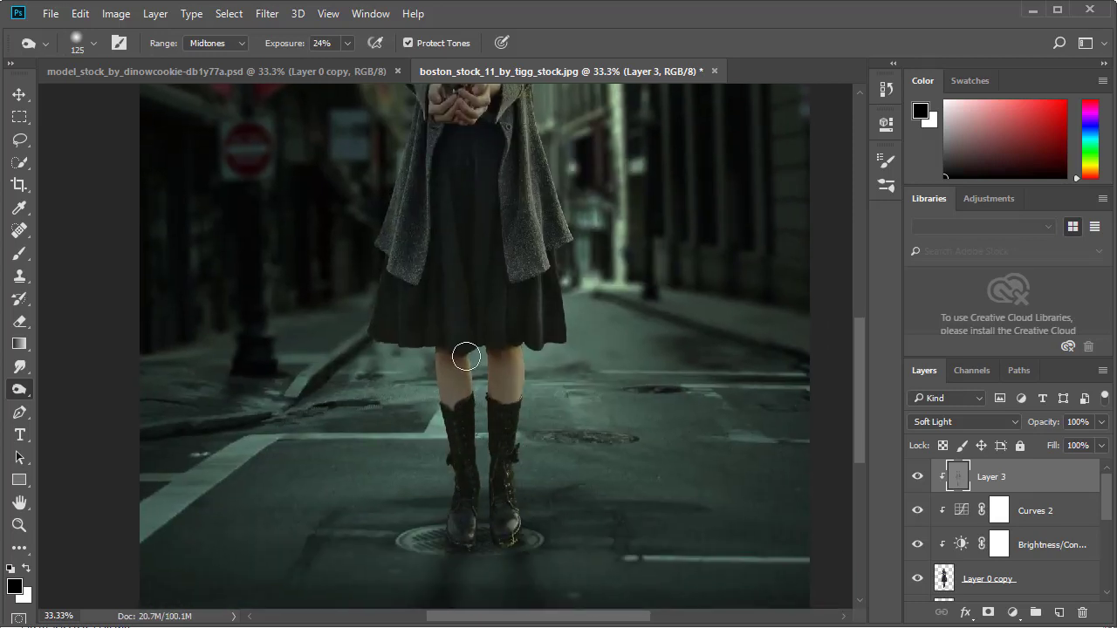
{"action": "left_click_drag", "start_coordinate": [461, 354], "coordinate": [441, 364]}
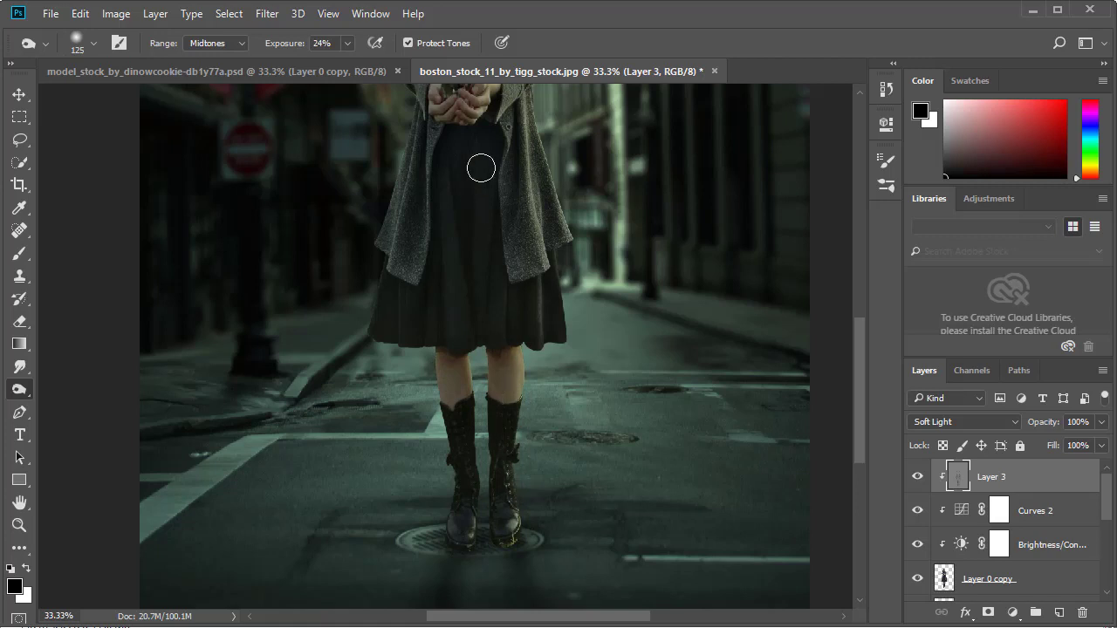
{"action": "left_click_drag", "start_coordinate": [541, 210], "coordinate": [524, 410]}
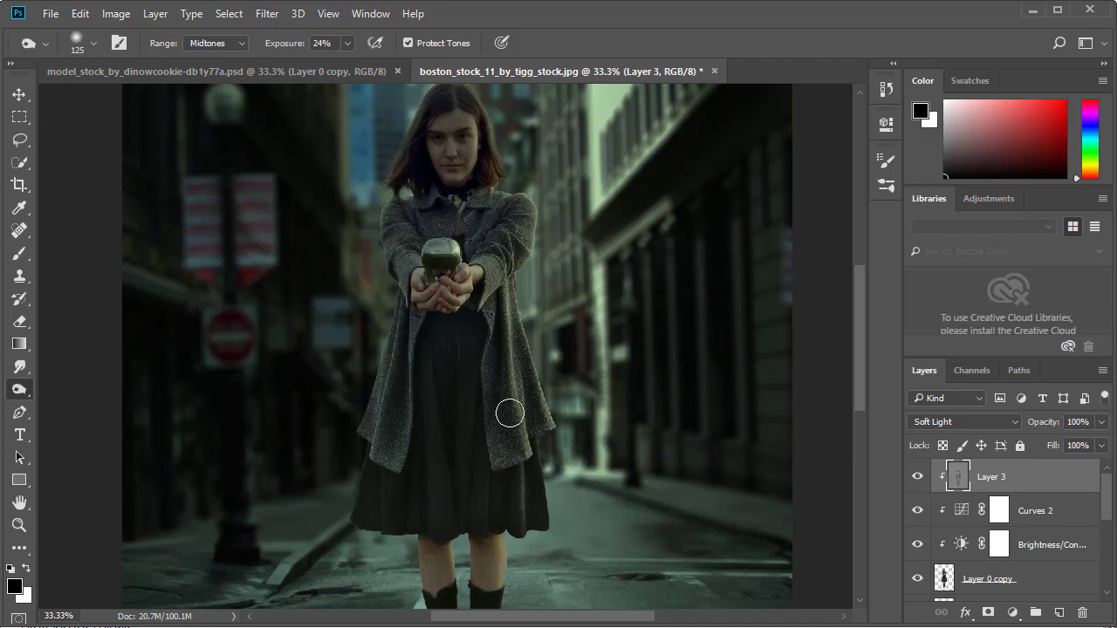
- Enlarge the burn brush to 175 and darken the boots and shadow around the manhole
{"action": "key", "text": "bracketright"}
{"action": "key", "text": "bracketright"}
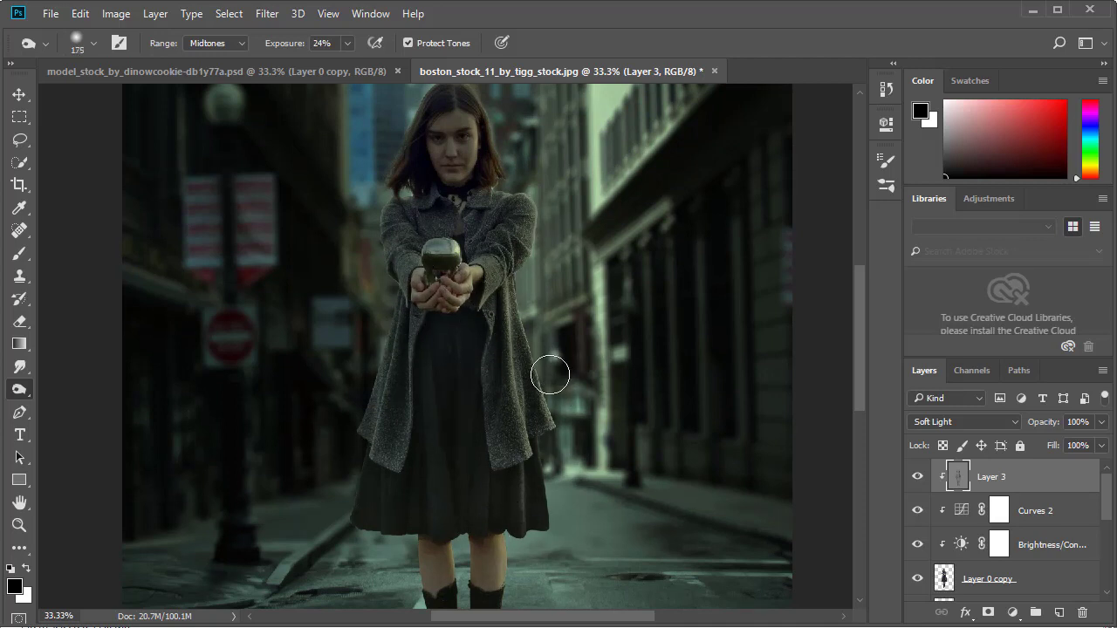
{"action": "scroll", "coordinate": [548, 387], "scroll_direction": "down", "scroll_amount": 3}
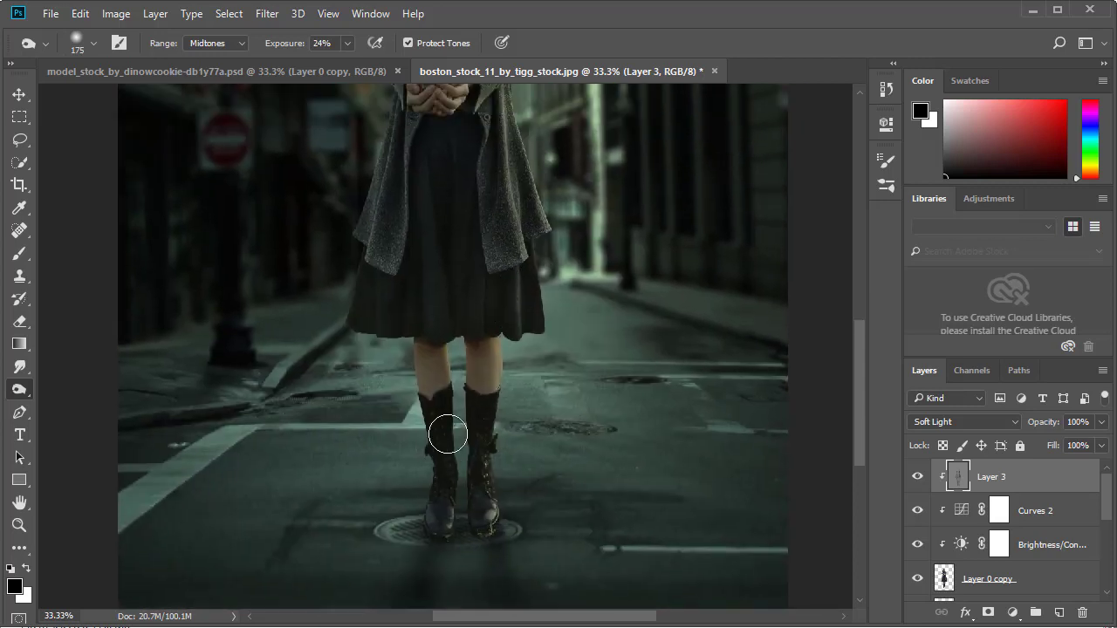
{"action": "mouse_move", "coordinate": [476, 457]}
{"action": "left_mouse_down"}
{"action": "mouse_move", "coordinate": [502, 482]}
{"action": "mouse_move", "coordinate": [481, 327]}
{"action": "mouse_move", "coordinate": [481, 349]}
{"action": "mouse_move", "coordinate": [438, 387]}
{"action": "mouse_move", "coordinate": [430, 453]}
{"action": "left_mouse_up"}
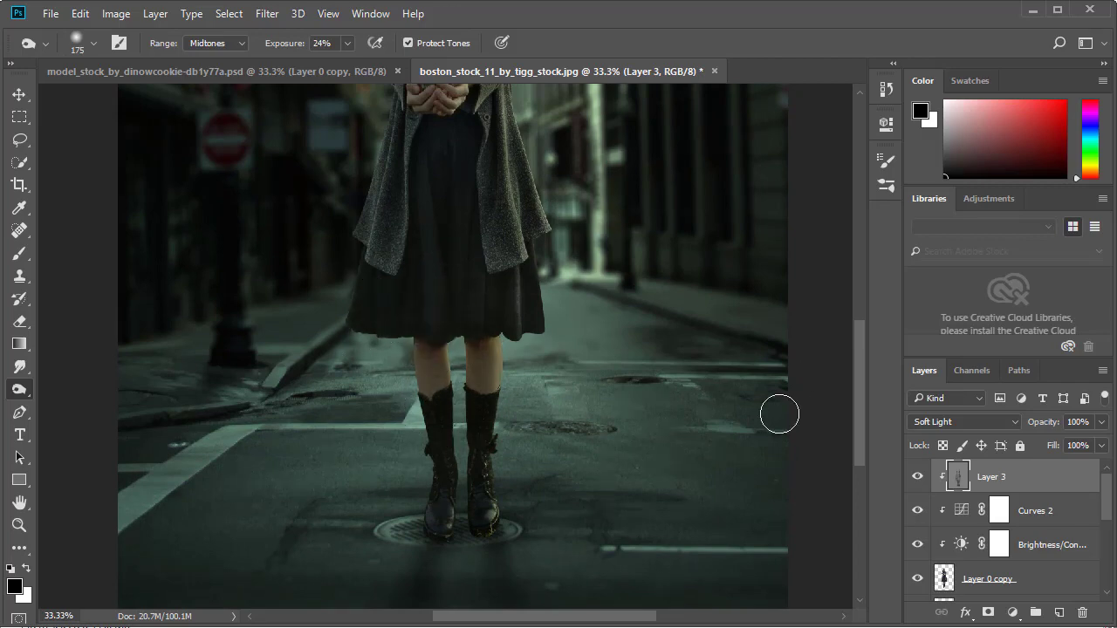
{"action": "key", "text": "ctrl+minus"}
{"action": "key", "text": "ctrl+minus"}
{"action": "key", "text": "ctrl+plus"}
{"action": "key", "text": "ctrl+plus"}
{"action": "key", "text": "ctrl+plus"}
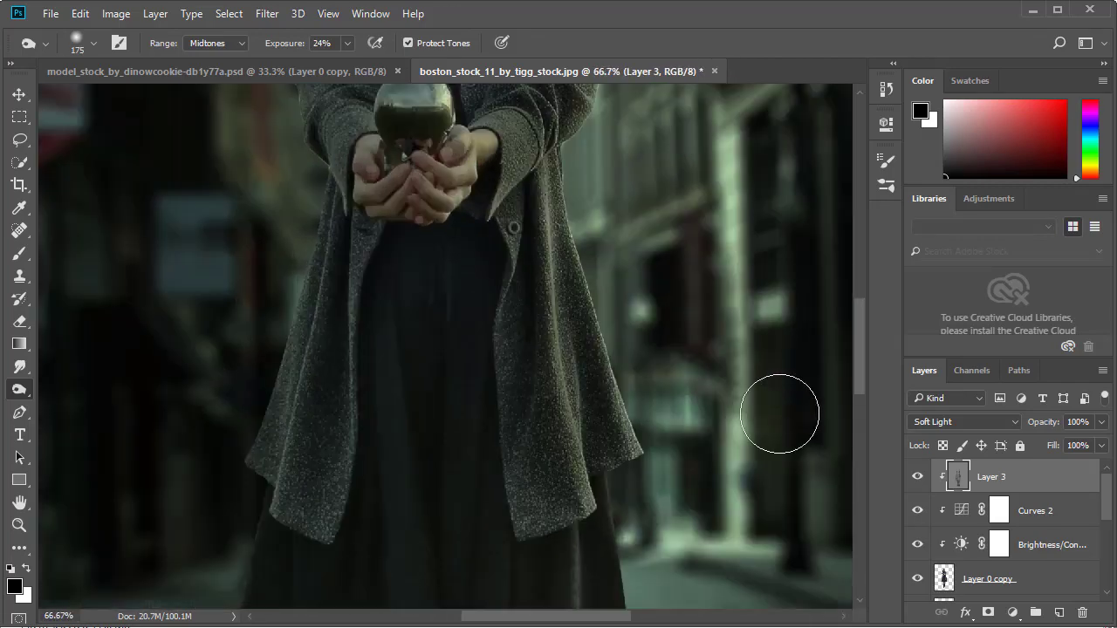
{"action": "mouse_move", "coordinate": [777, 414]}
{"action": "left_mouse_down"}
{"action": "mouse_move", "coordinate": [635, 466]}
{"action": "mouse_move", "coordinate": [639, 495]}
{"action": "left_mouse_up"}
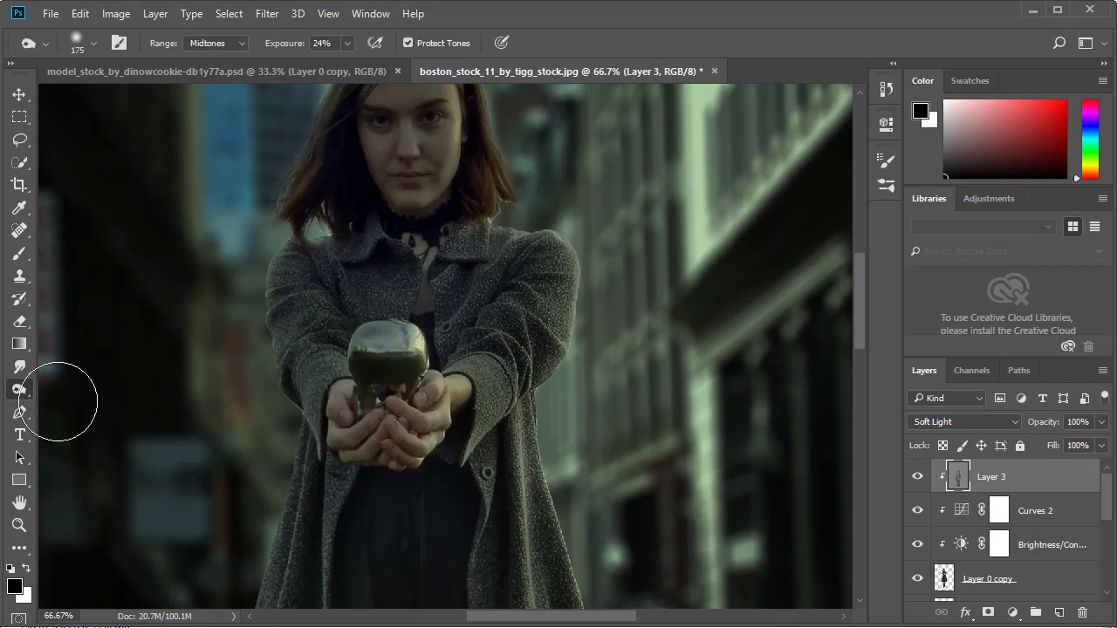
- Switch to the Dodge tool and lighten the coat's shoulder and left edges
{"action": "right_click", "coordinate": [19, 389]}
{"action": "left_click", "coordinate": [87, 388]}
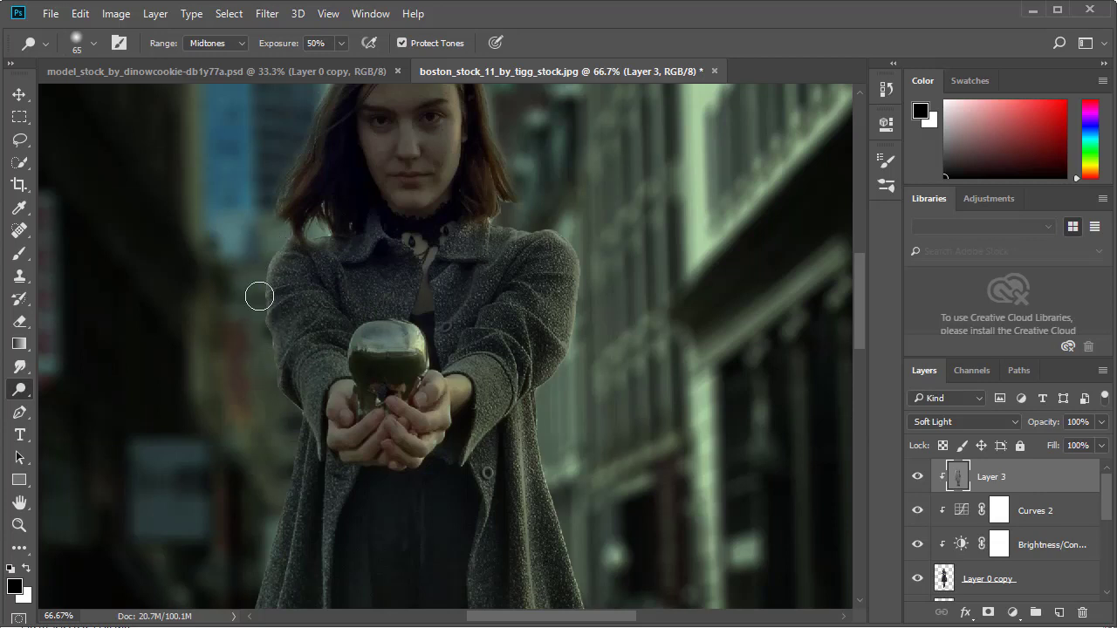
{"action": "left_click_drag", "start_coordinate": [548, 224], "coordinate": [575, 309]}
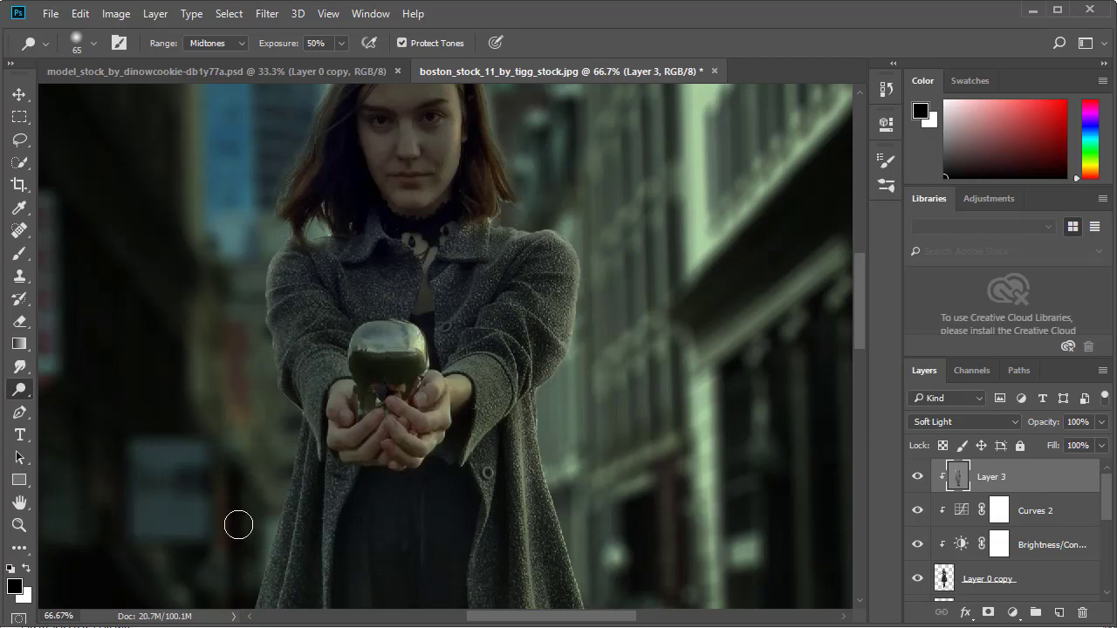
{"action": "mouse_move", "coordinate": [277, 456]}
{"action": "left_mouse_down"}
{"action": "mouse_move", "coordinate": [277, 482]}
{"action": "mouse_move", "coordinate": [391, 313]}
{"action": "left_mouse_up"}
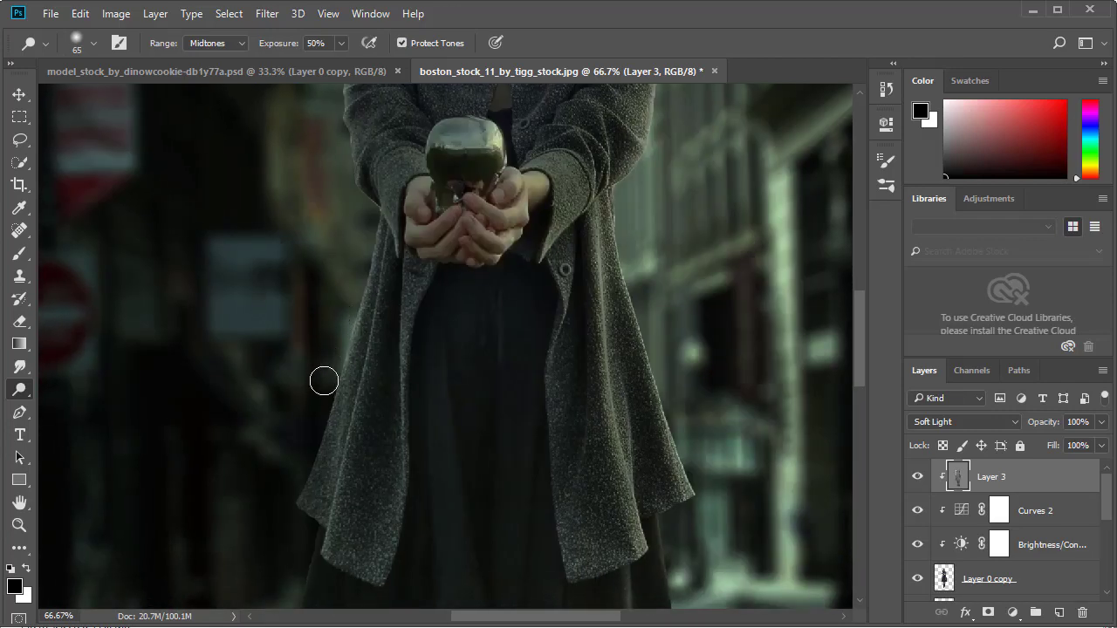
{"action": "left_click_drag", "start_coordinate": [294, 491], "coordinate": [364, 251]}
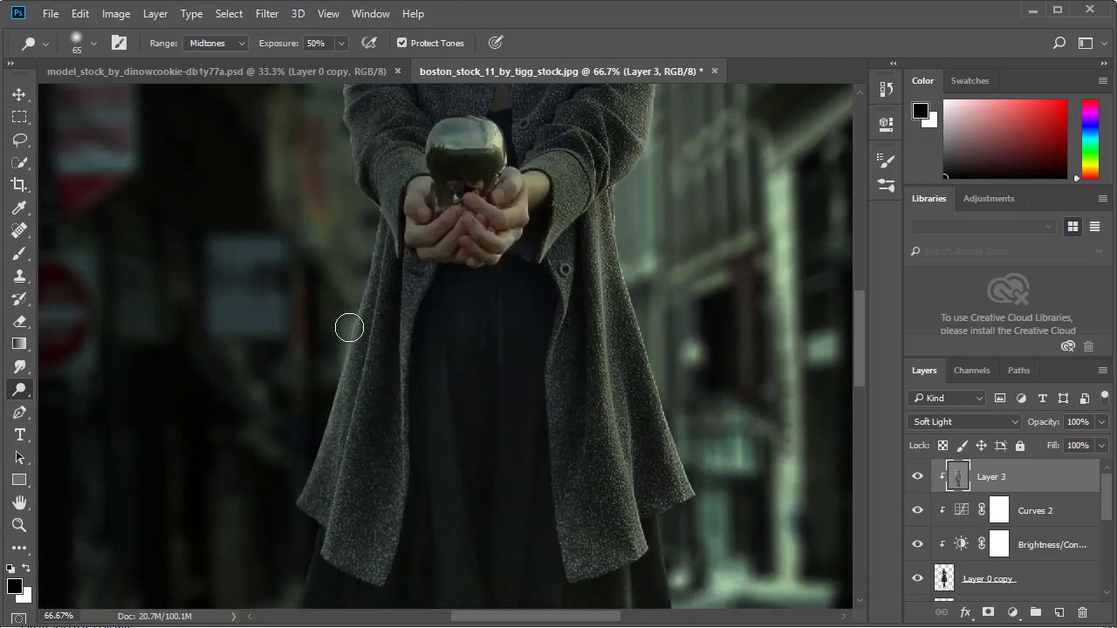
- Lighten the coat's right edge with a 100 px dodge brush, then zoom out to the whole woman
{"action": "key", "text": "bracketright"}
{"action": "key", "text": "bracketright"}
{"action": "key", "text": "bracketright"}
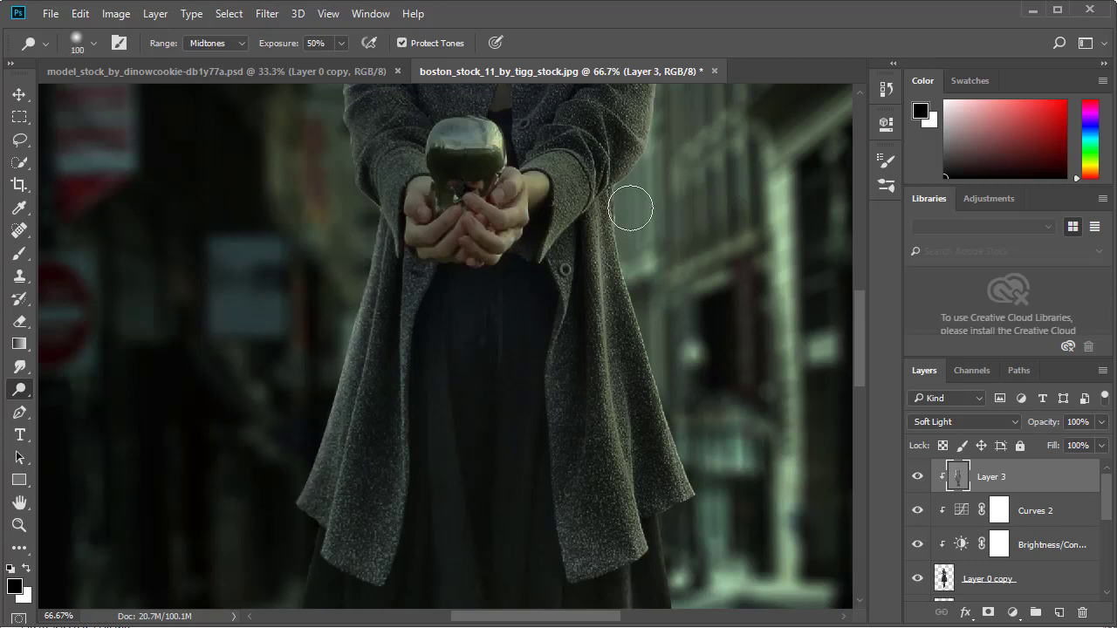
{"action": "mouse_move", "coordinate": [651, 270]}
{"action": "left_mouse_down"}
{"action": "mouse_move", "coordinate": [697, 472]}
{"action": "mouse_move", "coordinate": [718, 508]}
{"action": "left_mouse_up"}
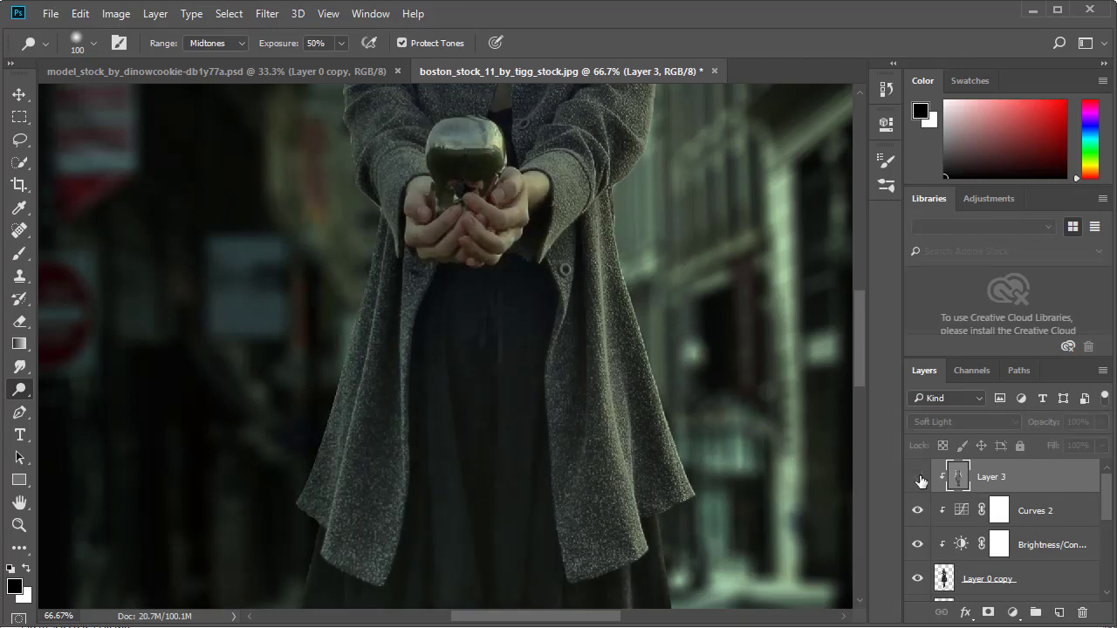
{"action": "left_click_drag", "start_coordinate": [625, 479], "coordinate": [626, 264]}
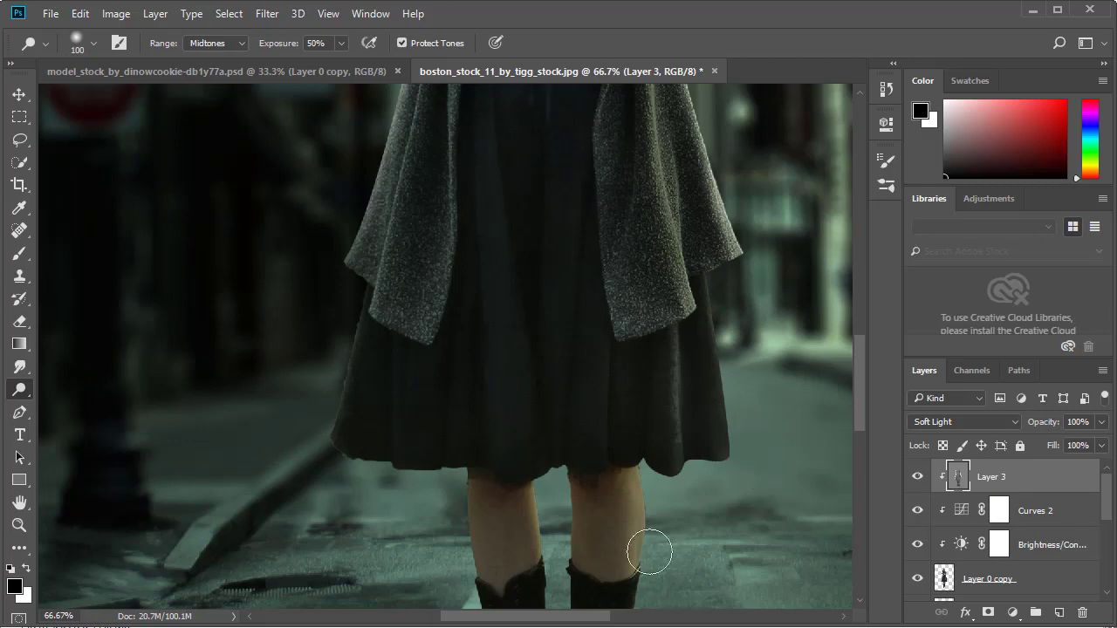
{"action": "scroll", "coordinate": [679, 290], "scroll_direction": "up", "scroll_amount": 5}
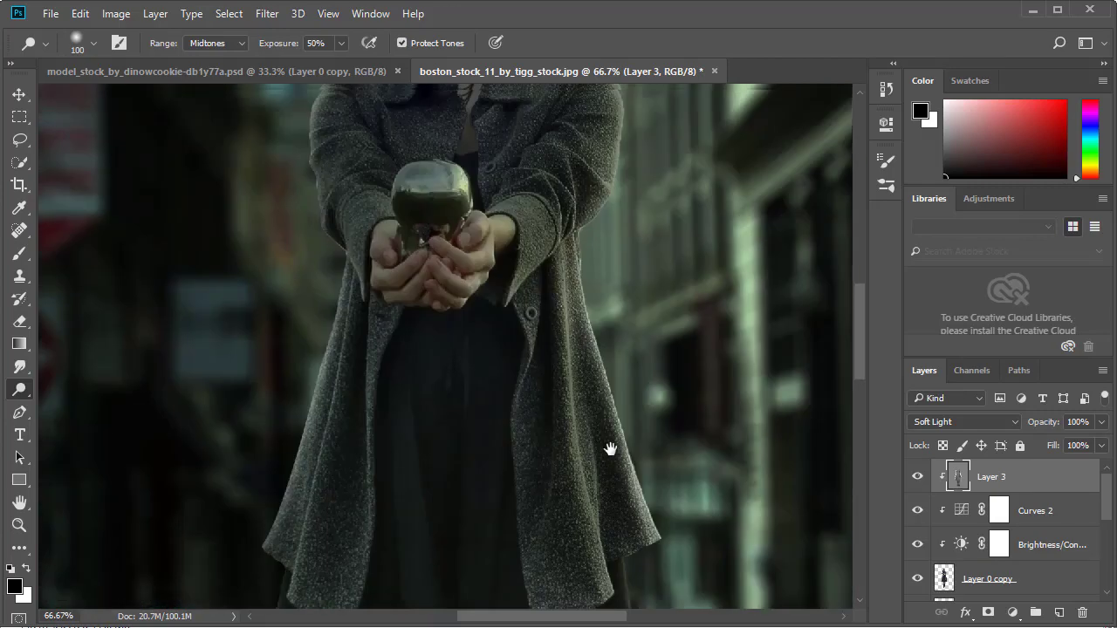
{"action": "scroll", "coordinate": [608, 448], "scroll_direction": "up", "scroll_amount": 5}
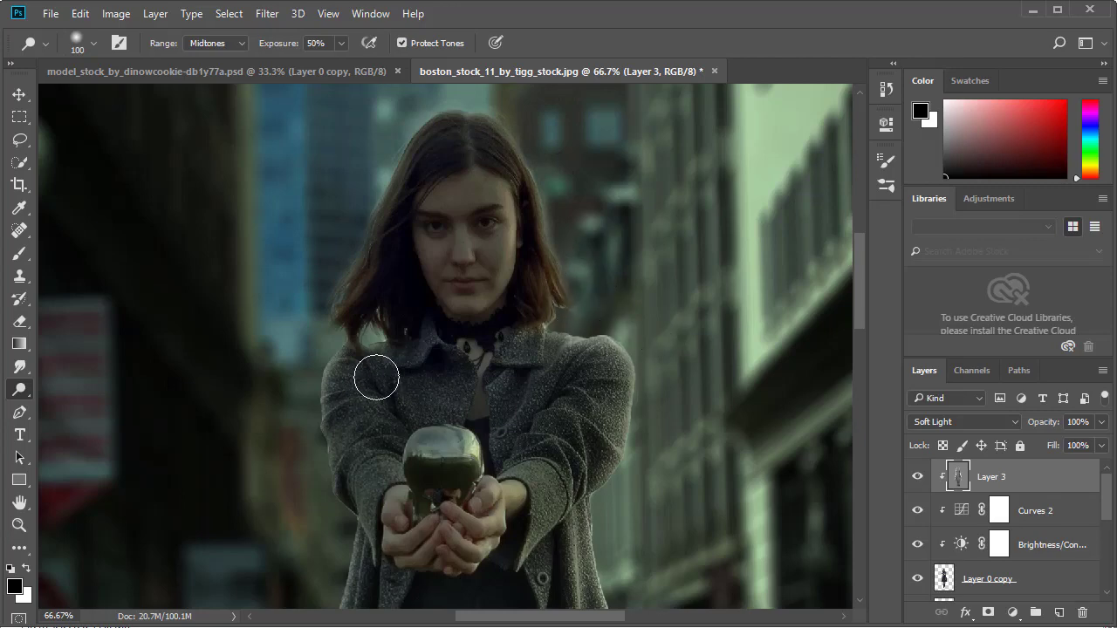
{"action": "key", "text": "ctrl+minus"}
{"action": "key", "text": "ctrl+minus"}
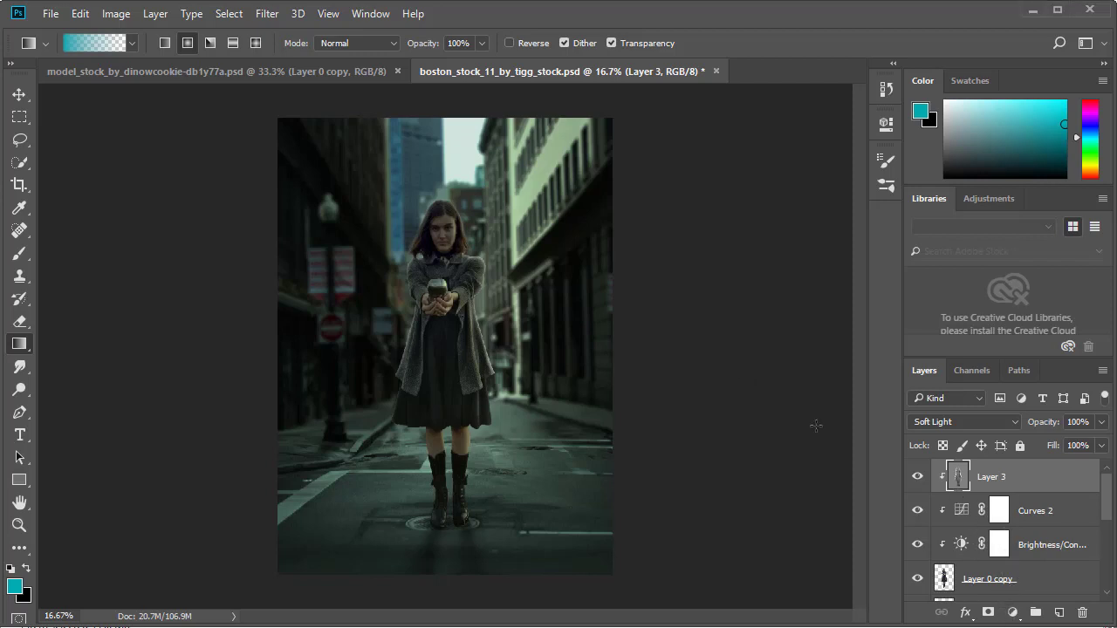
- Add a Selective Color layer, pushing Reds toward cyan and adjusting cyan, magenta and yellow in Cyans
{"action": "left_click", "coordinate": [1014, 613]}
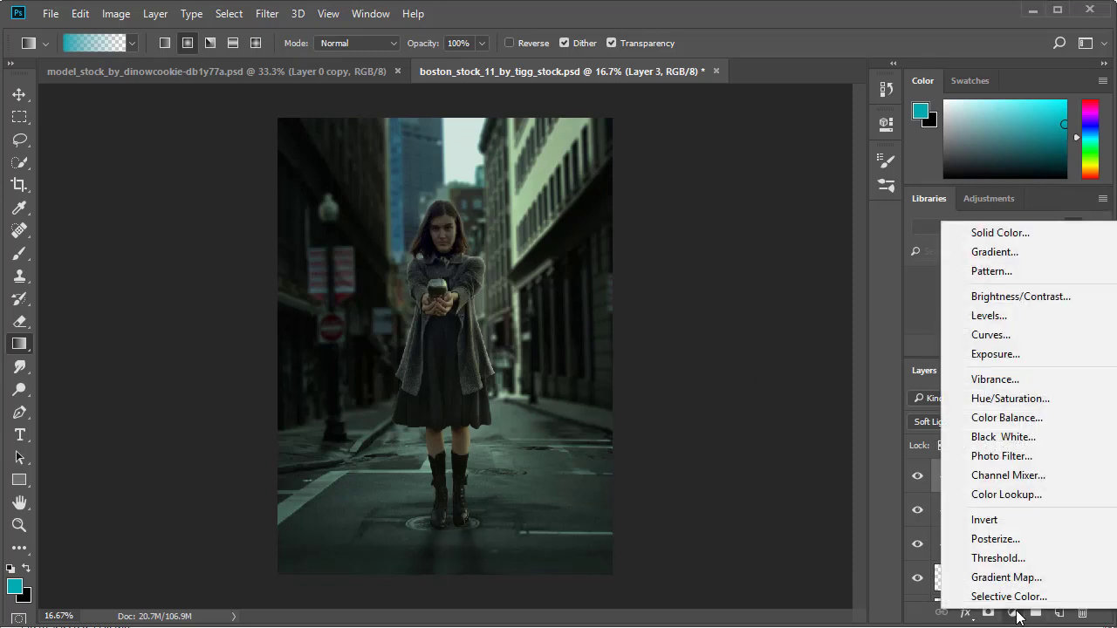
{"action": "left_click", "coordinate": [1023, 602]}
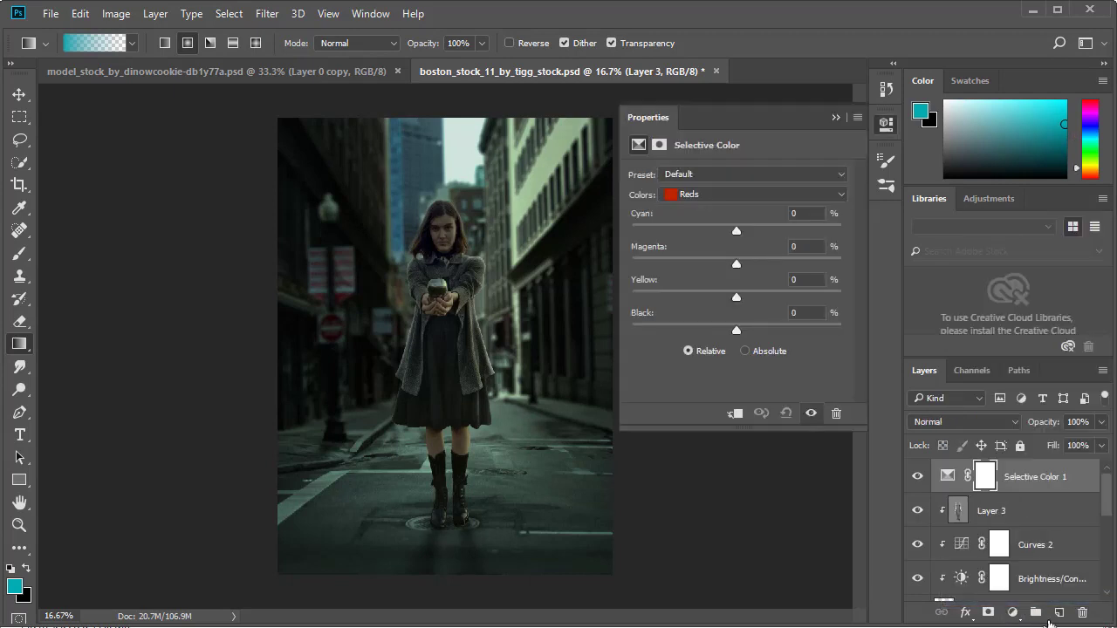
{"action": "mouse_move", "coordinate": [736, 230]}
{"action": "left_mouse_down"}
{"action": "mouse_move", "coordinate": [768, 255]}
{"action": "mouse_move", "coordinate": [741, 215]}
{"action": "left_mouse_up"}
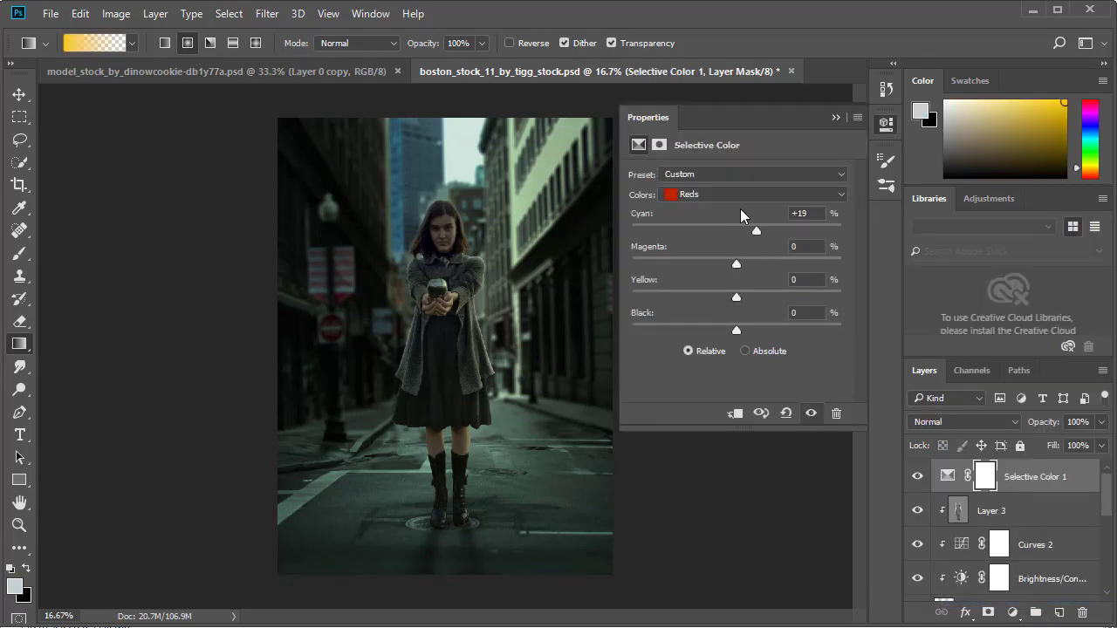
{"action": "left_click", "coordinate": [722, 196]}
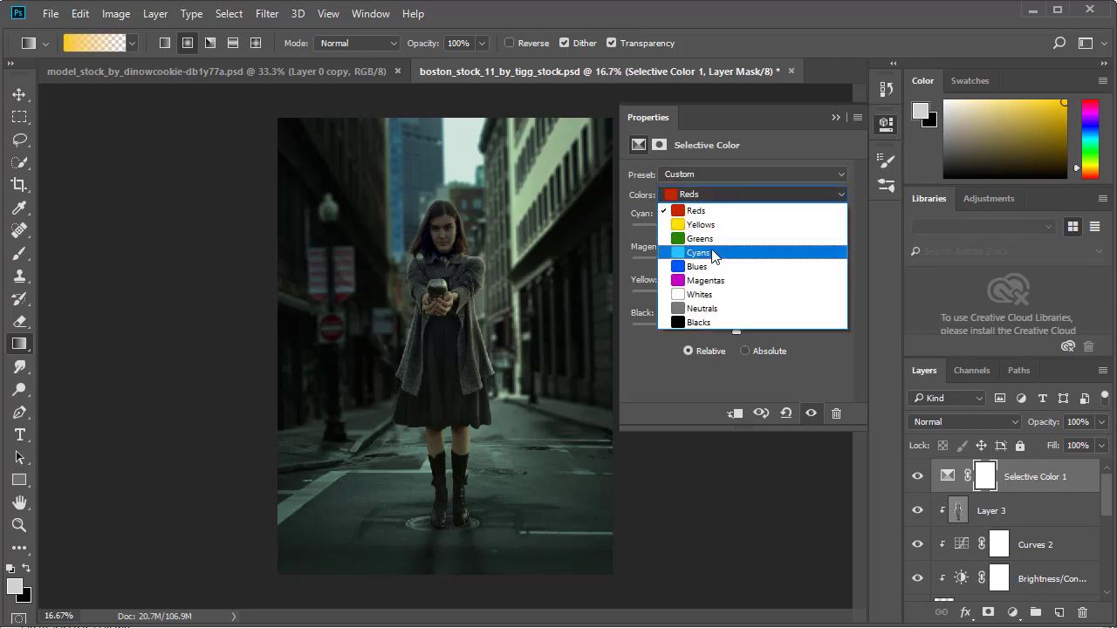
{"action": "left_click", "coordinate": [725, 252]}
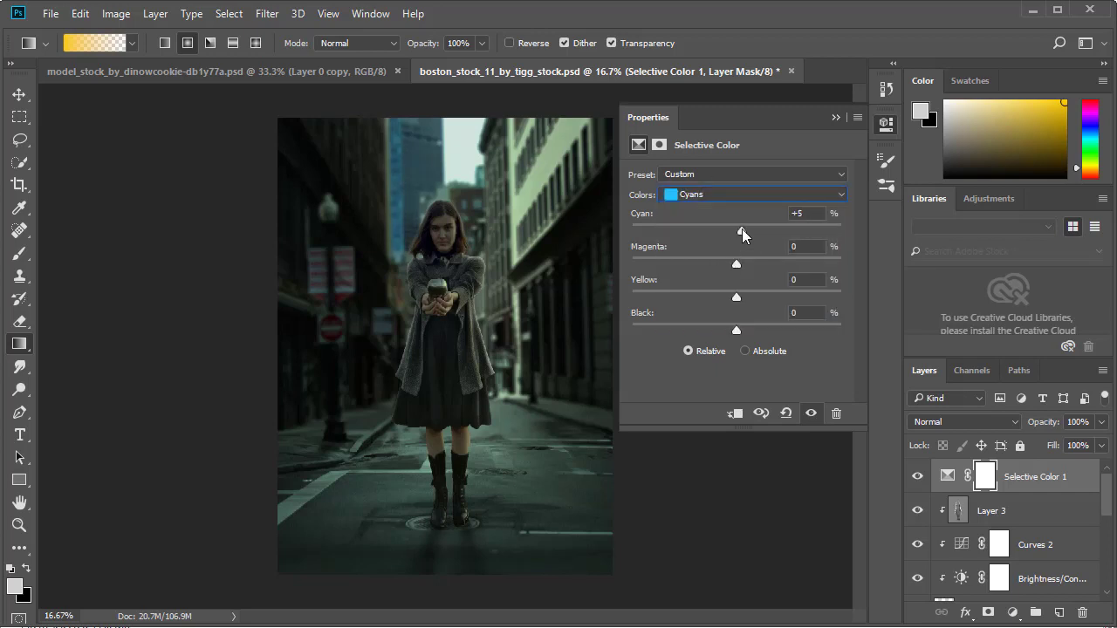
{"action": "mouse_move", "coordinate": [742, 229]}
{"action": "left_mouse_down"}
{"action": "mouse_move", "coordinate": [768, 235]}
{"action": "mouse_move", "coordinate": [710, 265]}
{"action": "mouse_move", "coordinate": [762, 278]}
{"action": "mouse_move", "coordinate": [680, 265]}
{"action": "mouse_move", "coordinate": [703, 264]}
{"action": "left_mouse_up"}
{"action": "left_click_drag", "start_coordinate": [736, 297], "coordinate": [758, 297]}
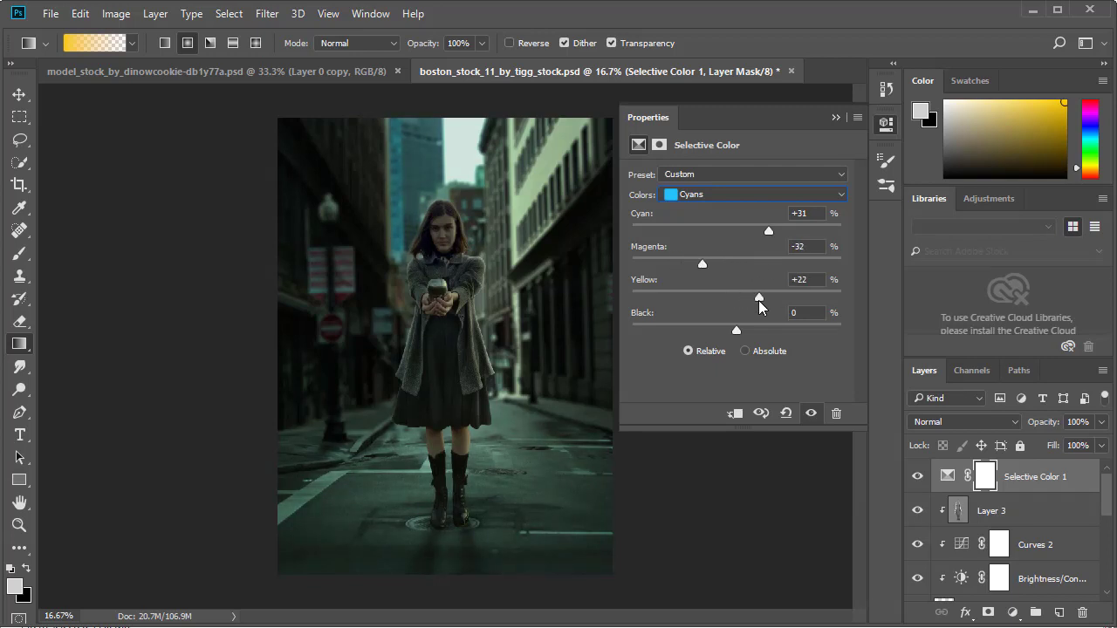
- Reduce cyan in Blues and set Neutrals to Cyan +8, Magenta −3, Yellow +2
{"action": "left_click", "coordinate": [721, 195]}
{"action": "left_click", "coordinate": [724, 264]}
{"action": "mouse_move", "coordinate": [737, 232]}
{"action": "left_mouse_down"}
{"action": "mouse_move", "coordinate": [713, 234]}
{"action": "mouse_move", "coordinate": [757, 234]}
{"action": "mouse_move", "coordinate": [735, 233]}
{"action": "left_mouse_up"}
{"action": "left_click", "coordinate": [724, 195]}
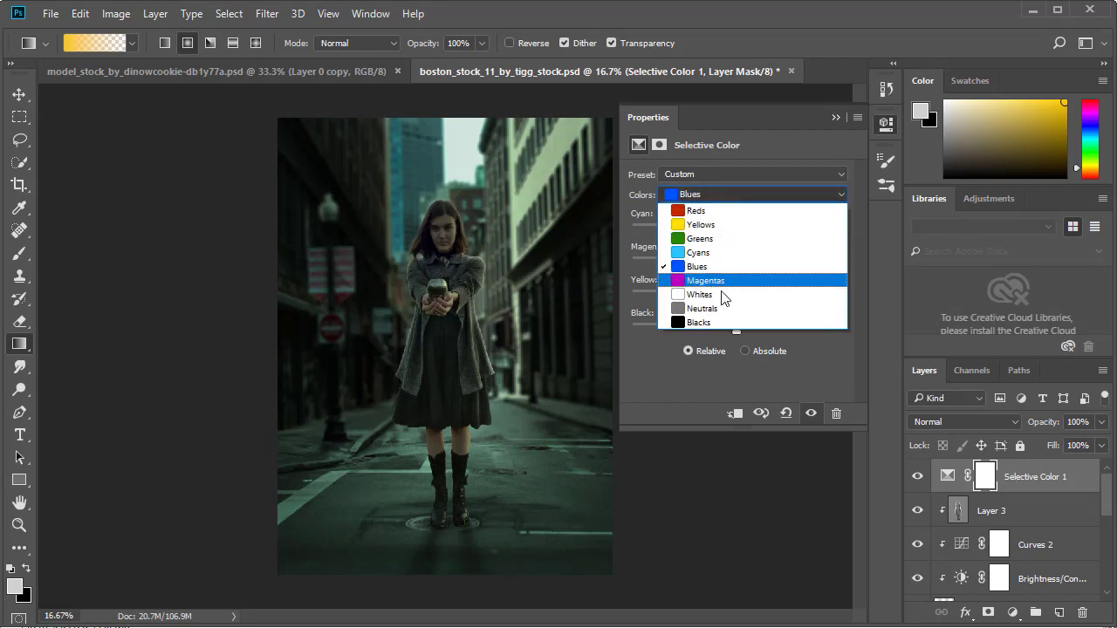
{"action": "left_click", "coordinate": [716, 308]}
{"action": "mouse_move", "coordinate": [735, 234]}
{"action": "left_mouse_down"}
{"action": "mouse_move", "coordinate": [745, 235]}
{"action": "mouse_move", "coordinate": [727, 263]}
{"action": "mouse_move", "coordinate": [748, 301]}
{"action": "mouse_move", "coordinate": [735, 299]}
{"action": "mouse_move", "coordinate": [734, 333]}
{"action": "left_mouse_up"}
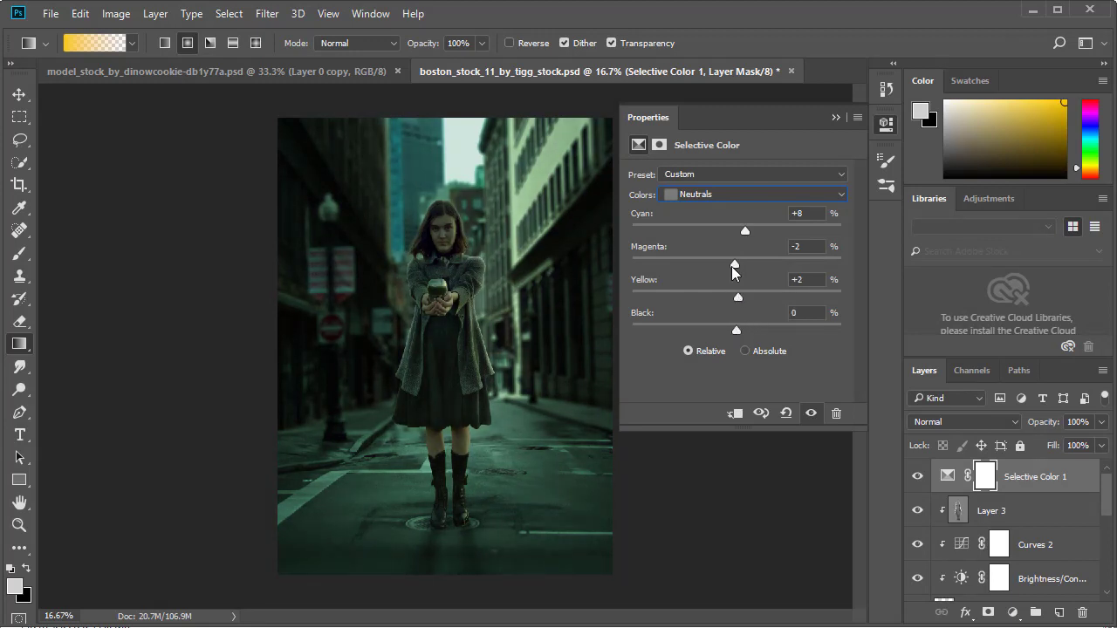
{"action": "left_click_drag", "start_coordinate": [736, 263], "coordinate": [733, 270]}
{"action": "left_click", "coordinate": [833, 118]}
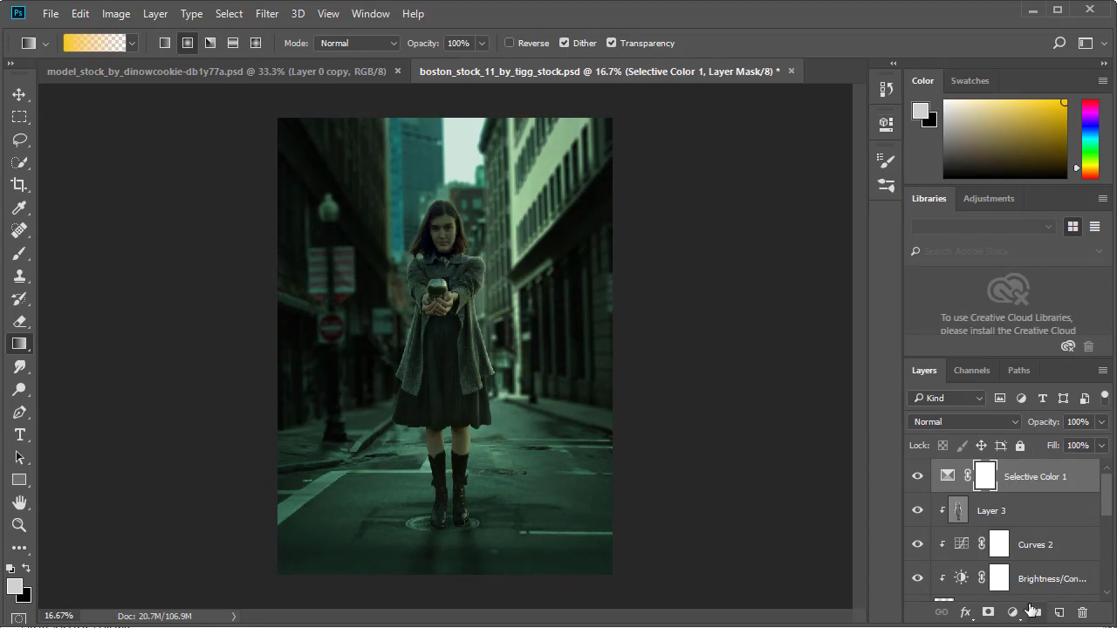
{"action": "left_click", "coordinate": [1014, 616]}
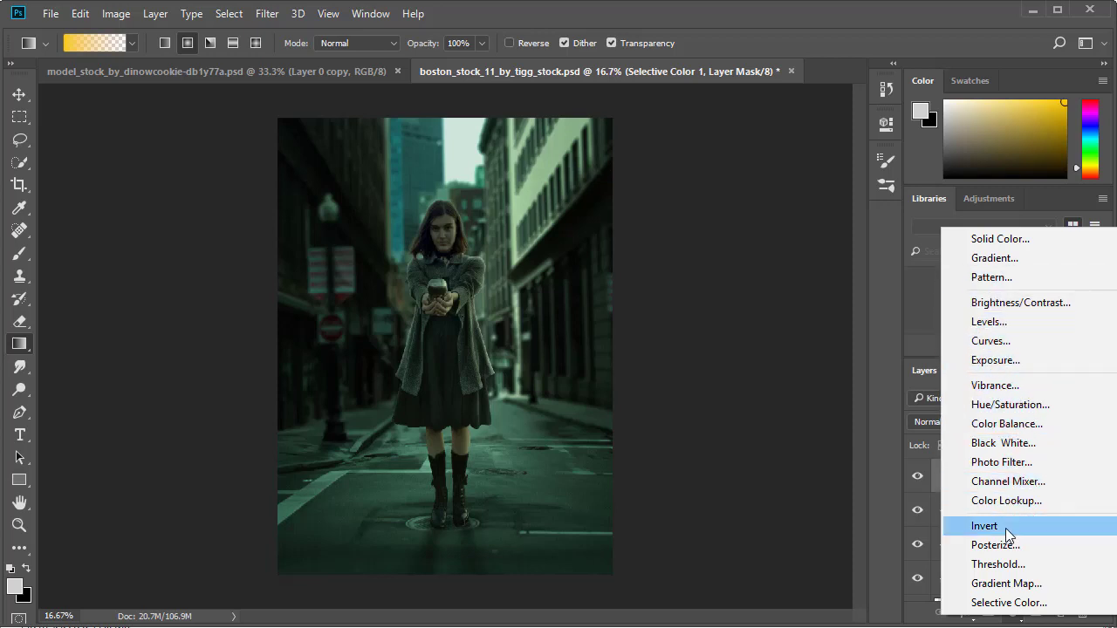
- Add a Photo Filter layer using the Cooling Filter (80) preset at 8% density
{"action": "left_click", "coordinate": [1003, 463]}
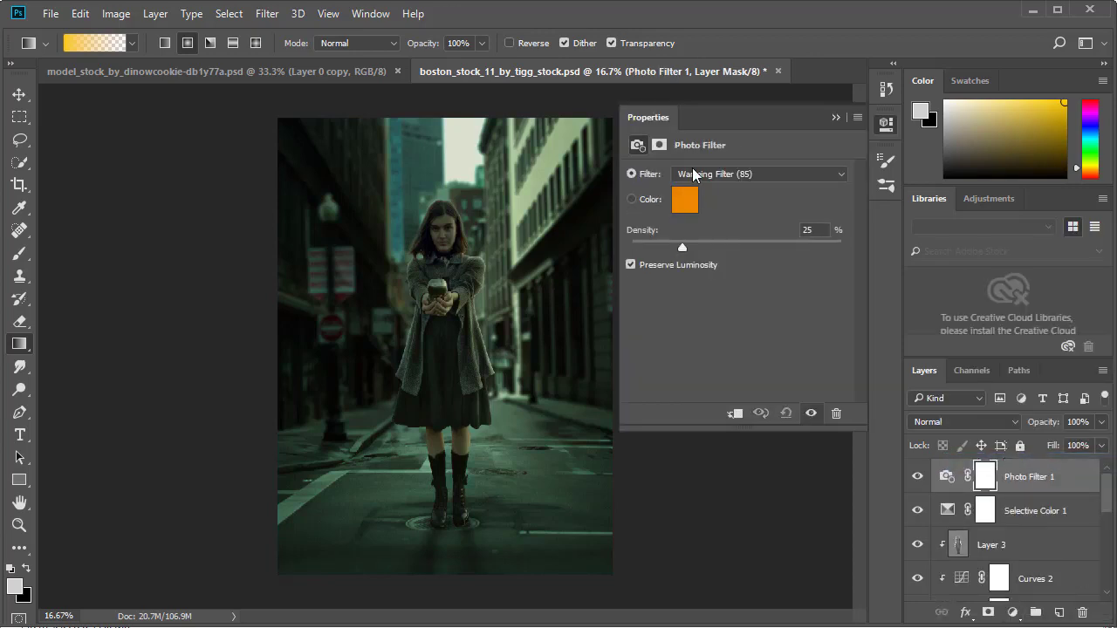
{"action": "left_click", "coordinate": [684, 200]}
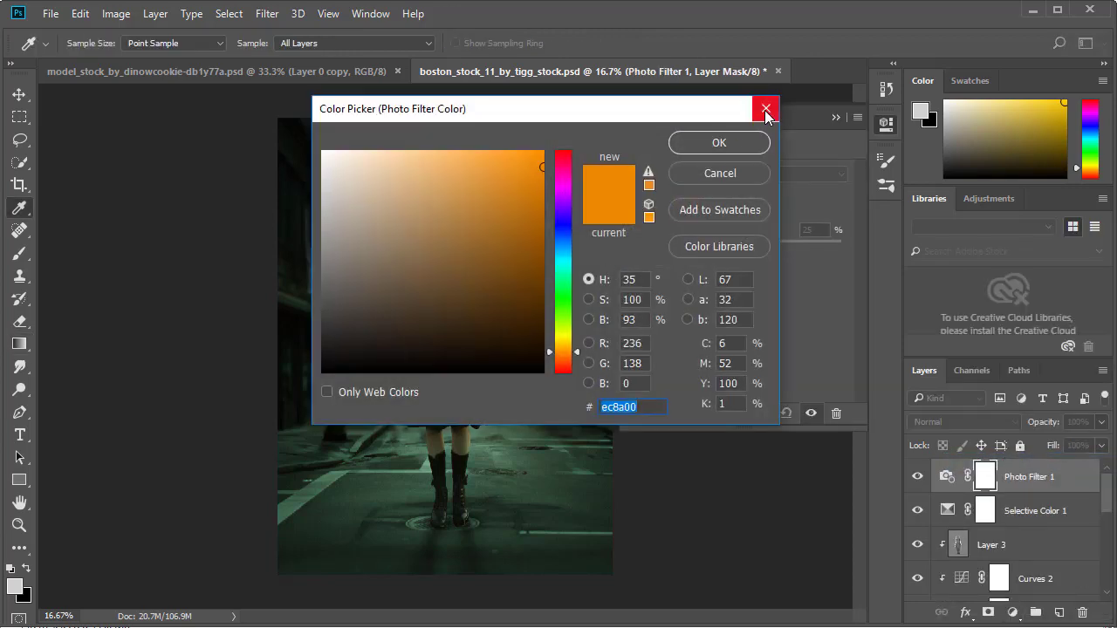
{"action": "left_click", "coordinate": [765, 111]}
{"action": "left_click", "coordinate": [772, 174]}
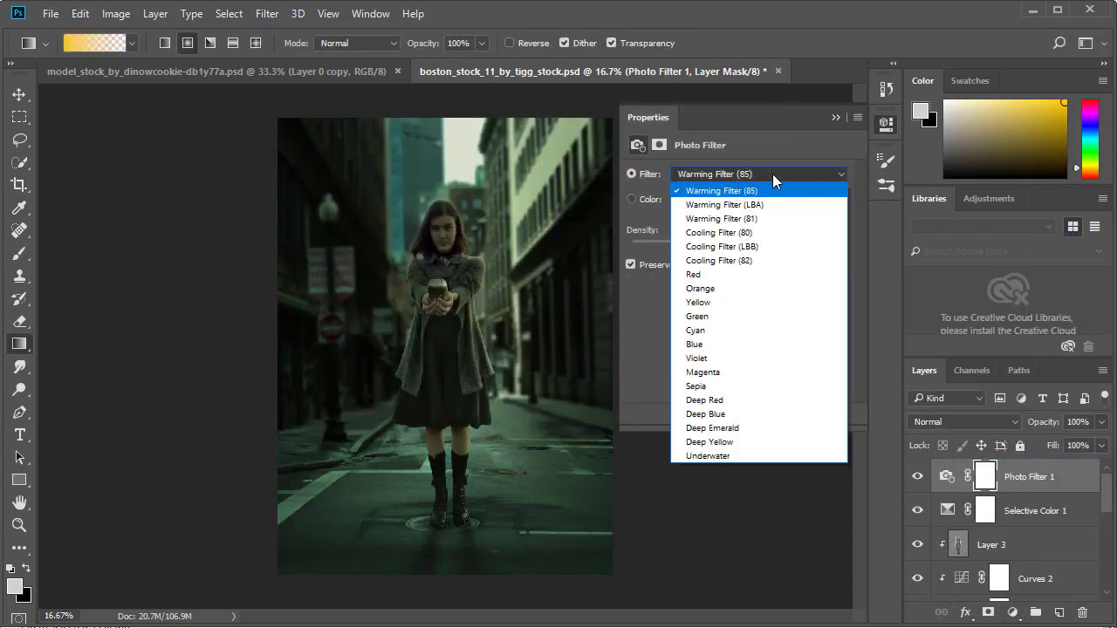
{"action": "left_click", "coordinate": [744, 233]}
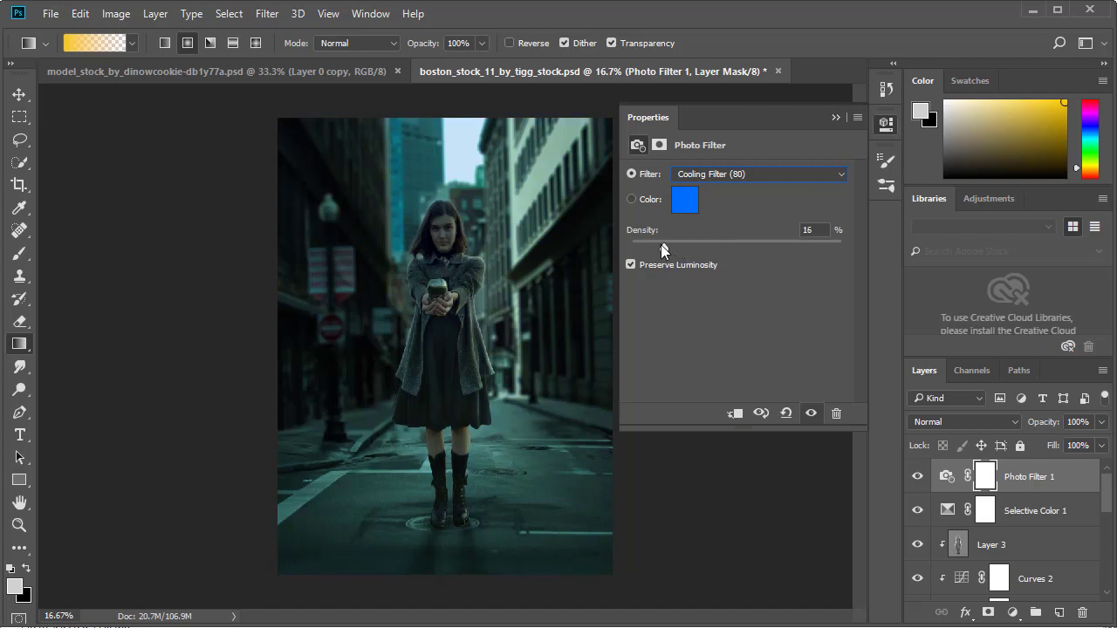
{"action": "left_click_drag", "start_coordinate": [651, 243], "coordinate": [646, 242]}
{"action": "left_click", "coordinate": [835, 120]}
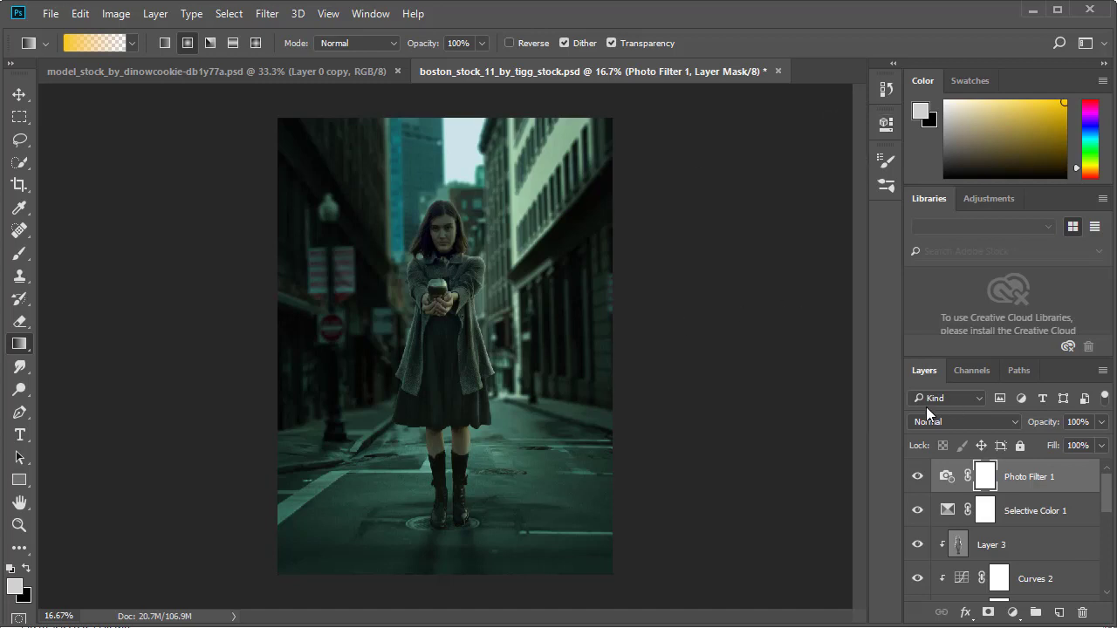
- On a new layer above Curves 1, paint a teal foreground-to-transparent radial glow behind the woman
{"action": "left_click_drag", "start_coordinate": [1104, 508], "coordinate": [1104, 556]}
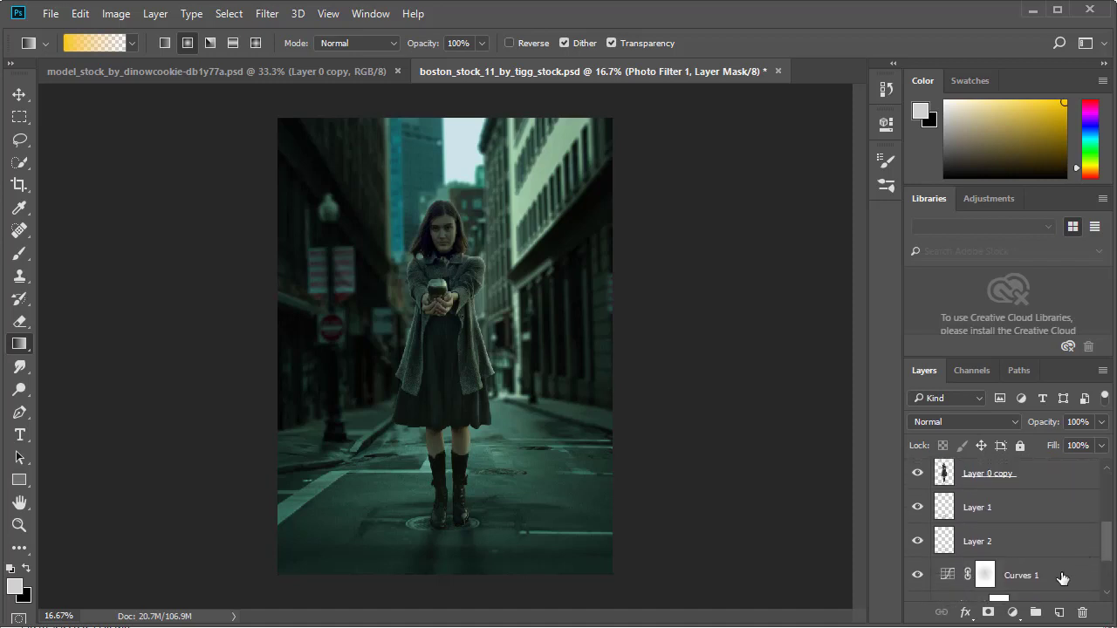
{"action": "left_click", "coordinate": [1062, 579]}
{"action": "left_click", "coordinate": [1058, 613]}
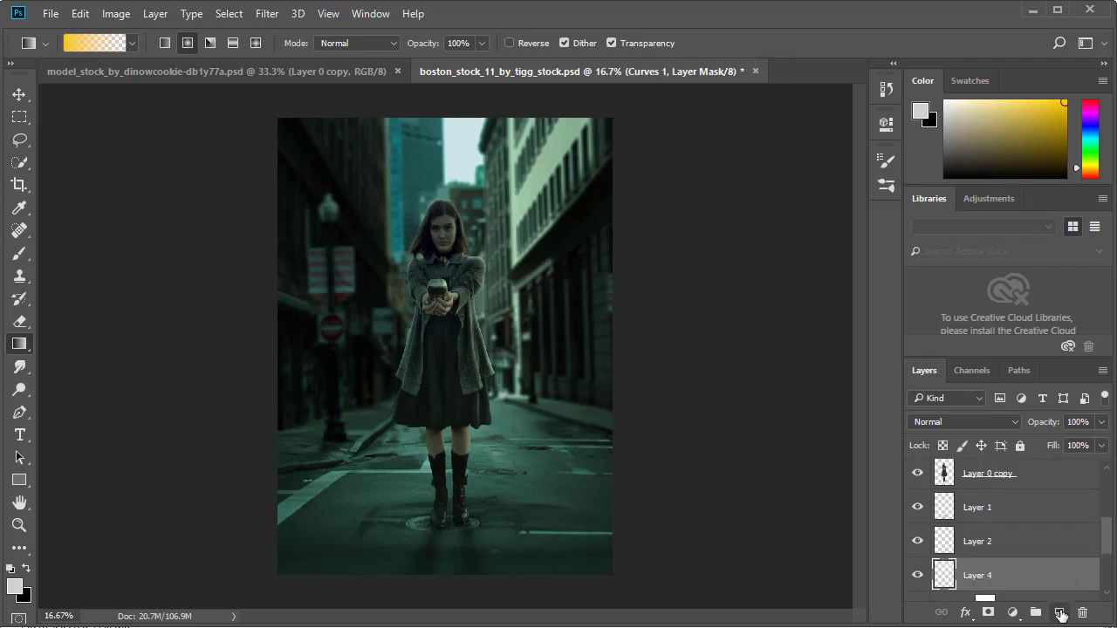
{"action": "left_click", "coordinate": [15, 587]}
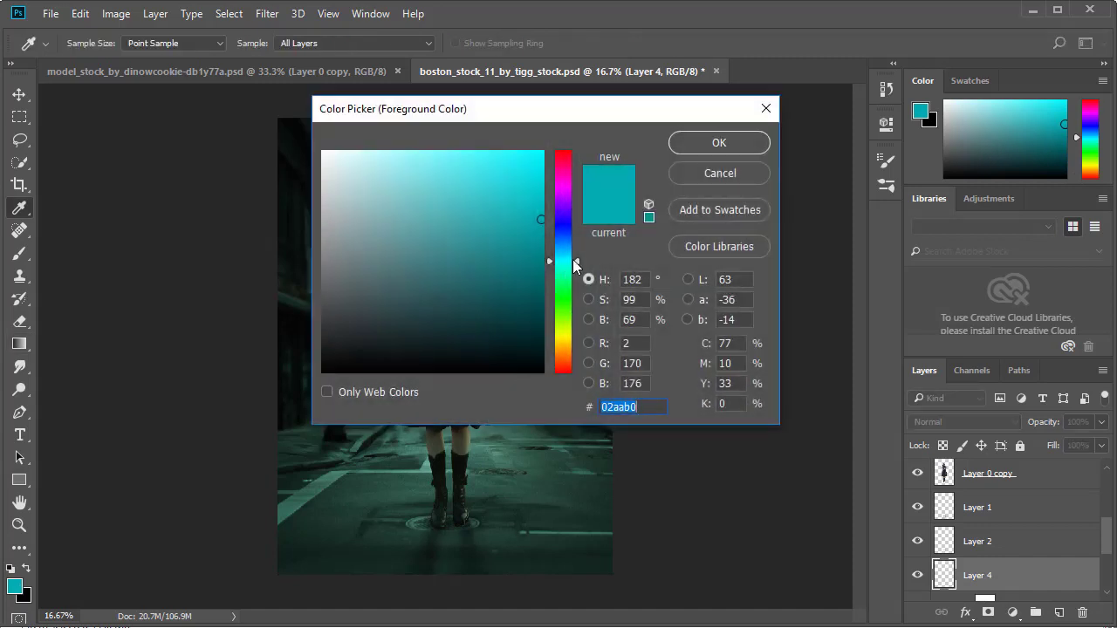
{"action": "mouse_move", "coordinate": [576, 261]}
{"action": "left_mouse_down"}
{"action": "mouse_move", "coordinate": [581, 279]}
{"action": "mouse_move", "coordinate": [579, 269]}
{"action": "left_mouse_up"}
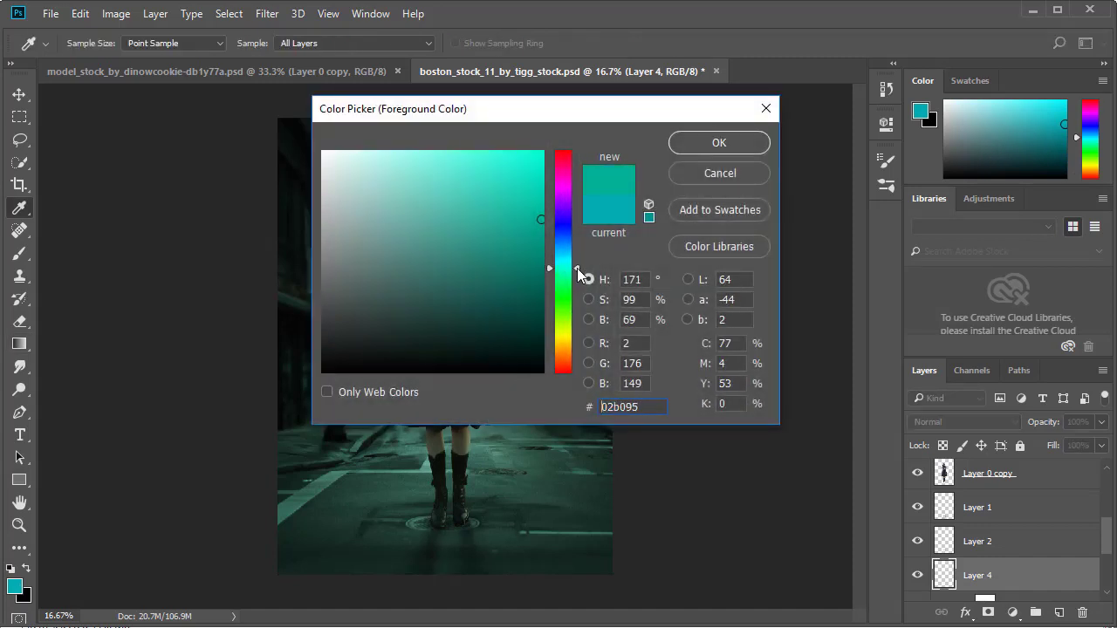
{"action": "left_click", "coordinate": [719, 142]}
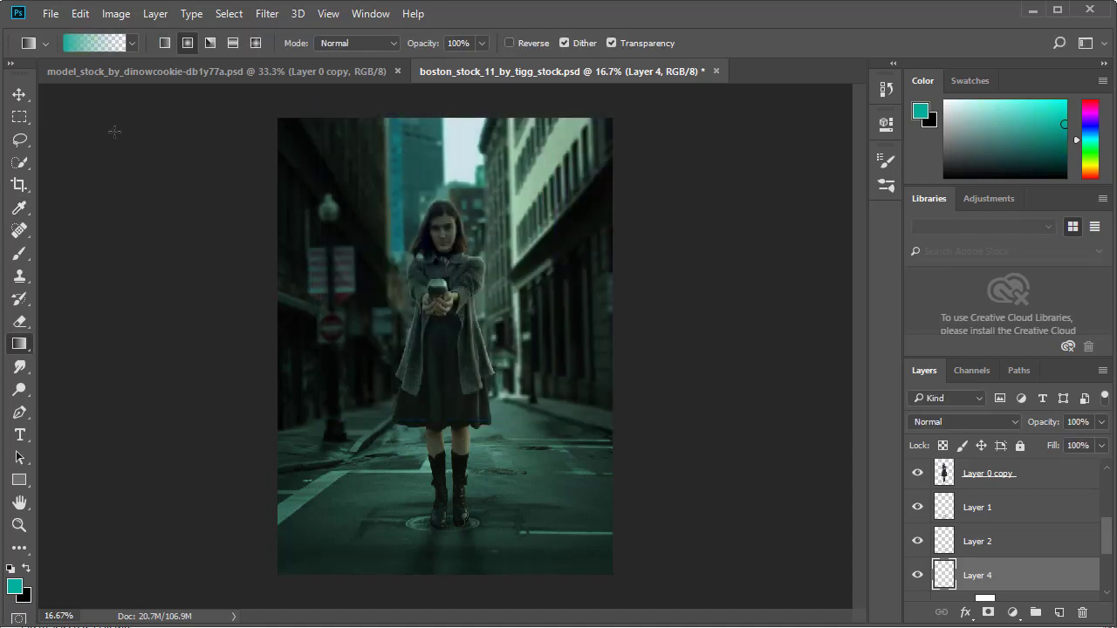
{"action": "left_click", "coordinate": [96, 42]}
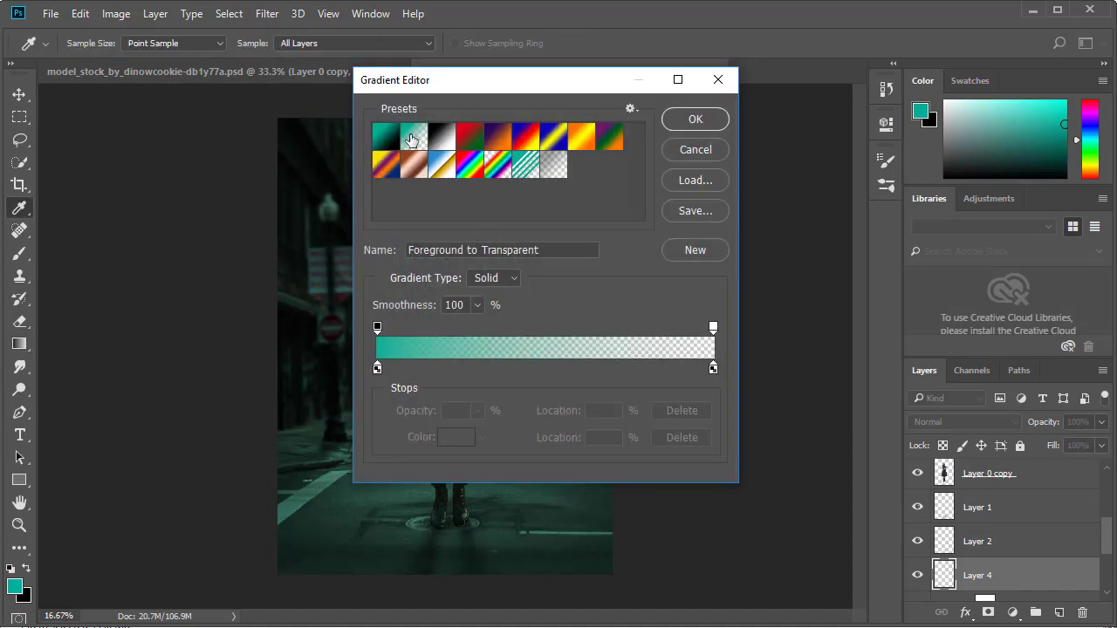
{"action": "left_click", "coordinate": [695, 120]}
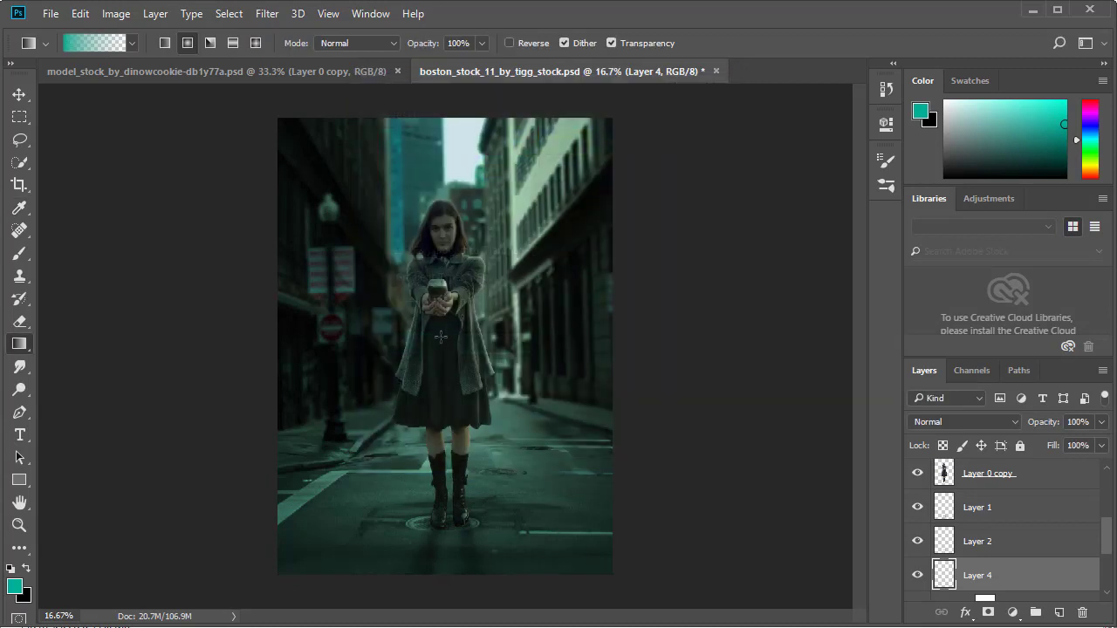
{"action": "left_click_drag", "start_coordinate": [440, 336], "coordinate": [551, 231]}
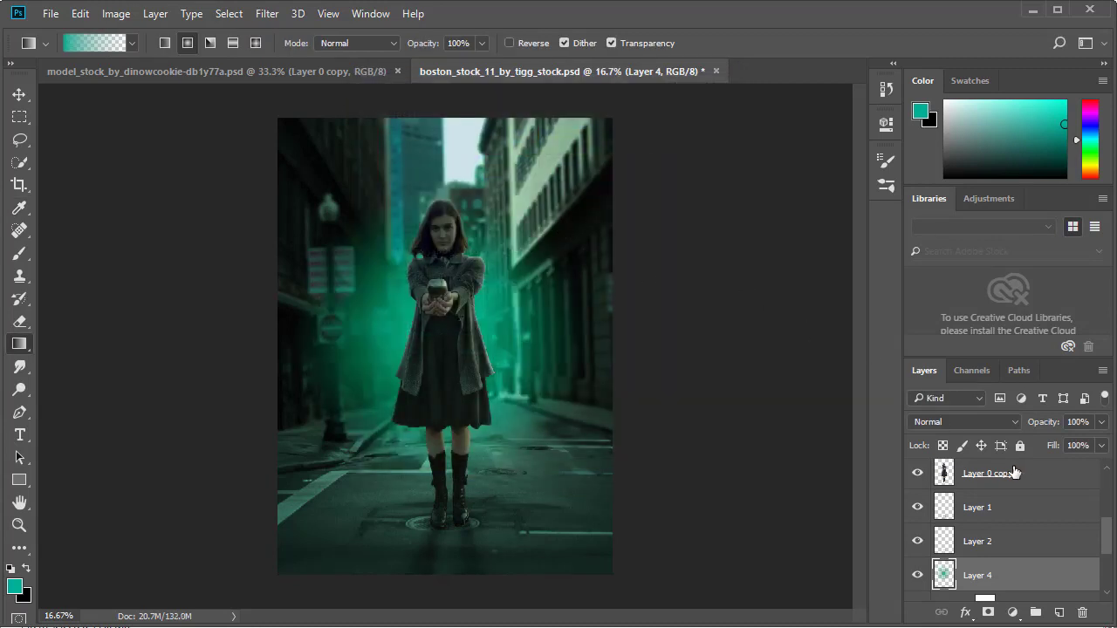
- Set the glow layer to Screen at 70% opacity, scale it to about 121% and shift it left
{"action": "left_click", "coordinate": [985, 420]}
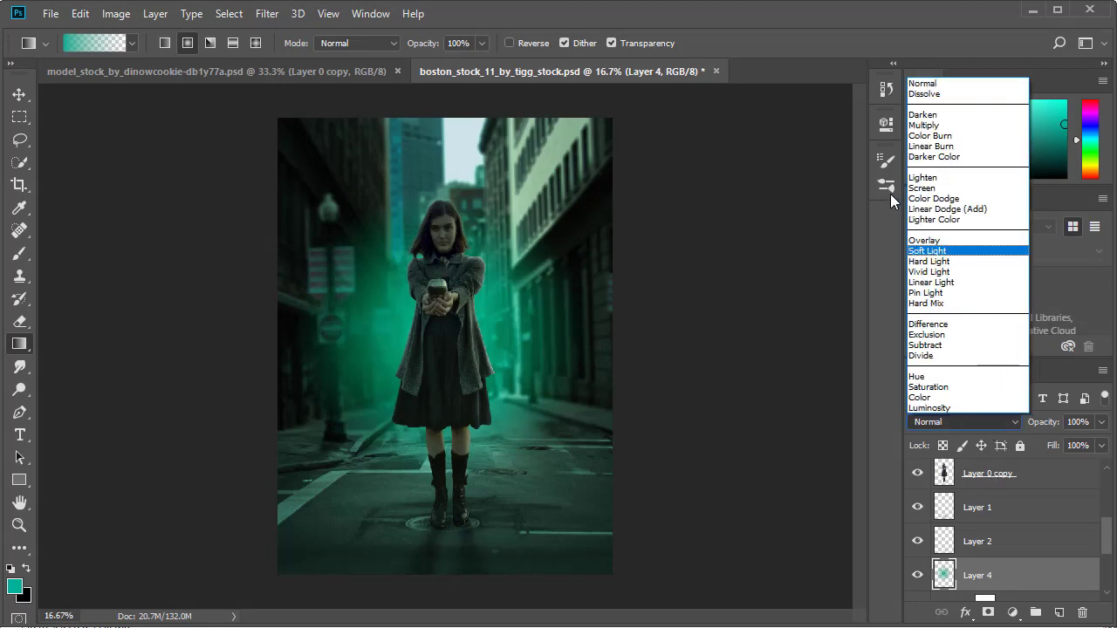
{"action": "left_click", "coordinate": [926, 187]}
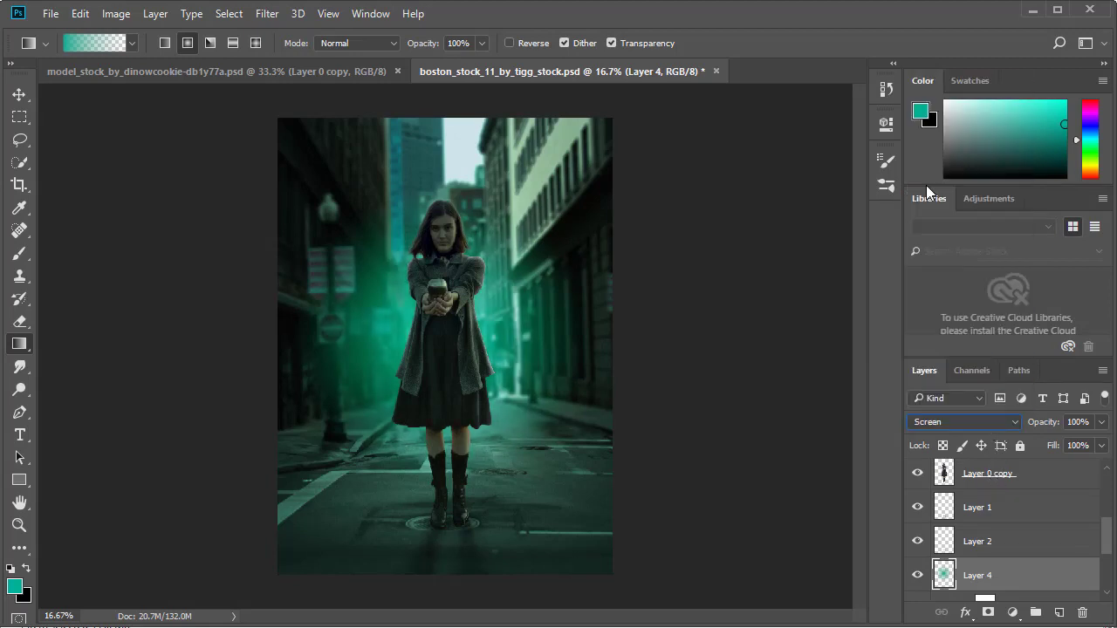
{"action": "left_click", "coordinate": [1101, 421]}
{"action": "left_click_drag", "start_coordinate": [1103, 447], "coordinate": [1068, 444]}
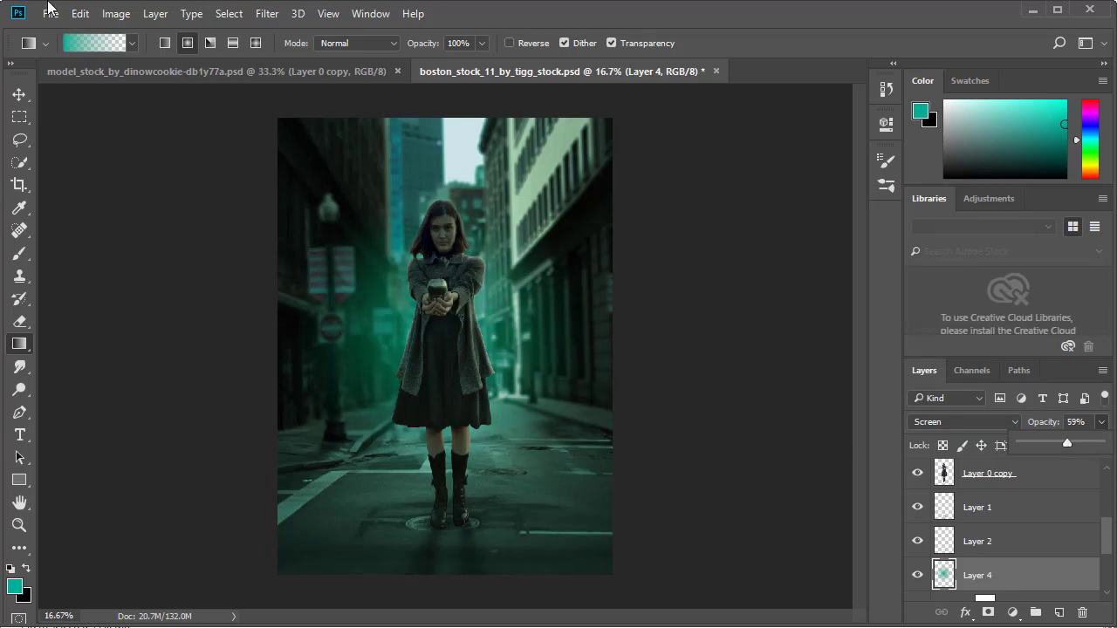
{"action": "key", "text": "v"}
{"action": "key", "text": "ctrl+t"}
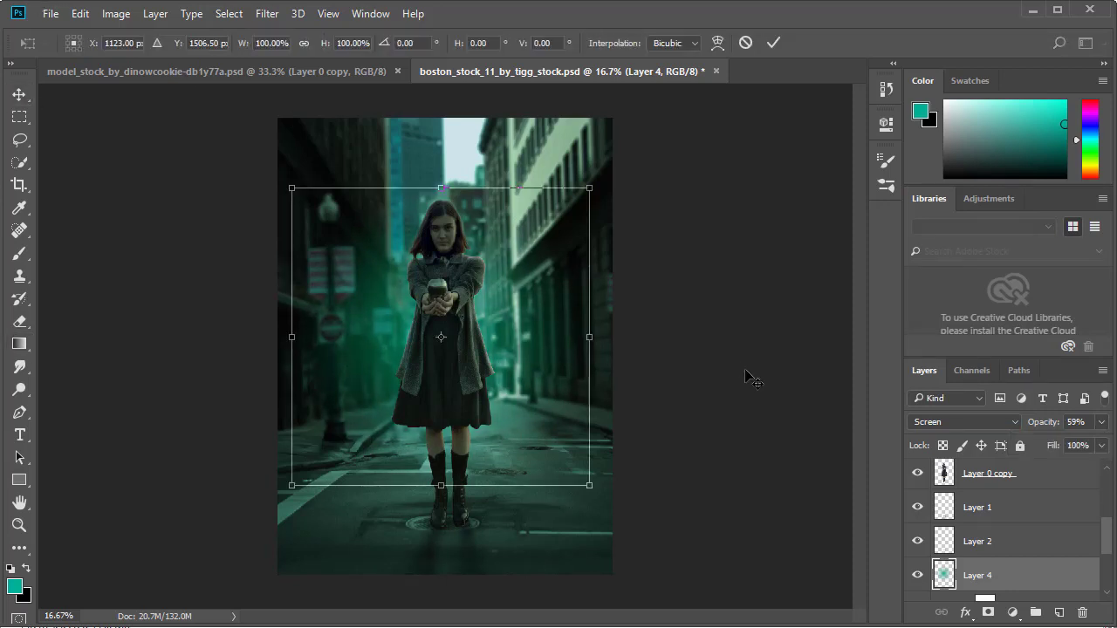
{"action": "left_click_drag", "start_coordinate": [591, 189], "coordinate": [668, 146]}
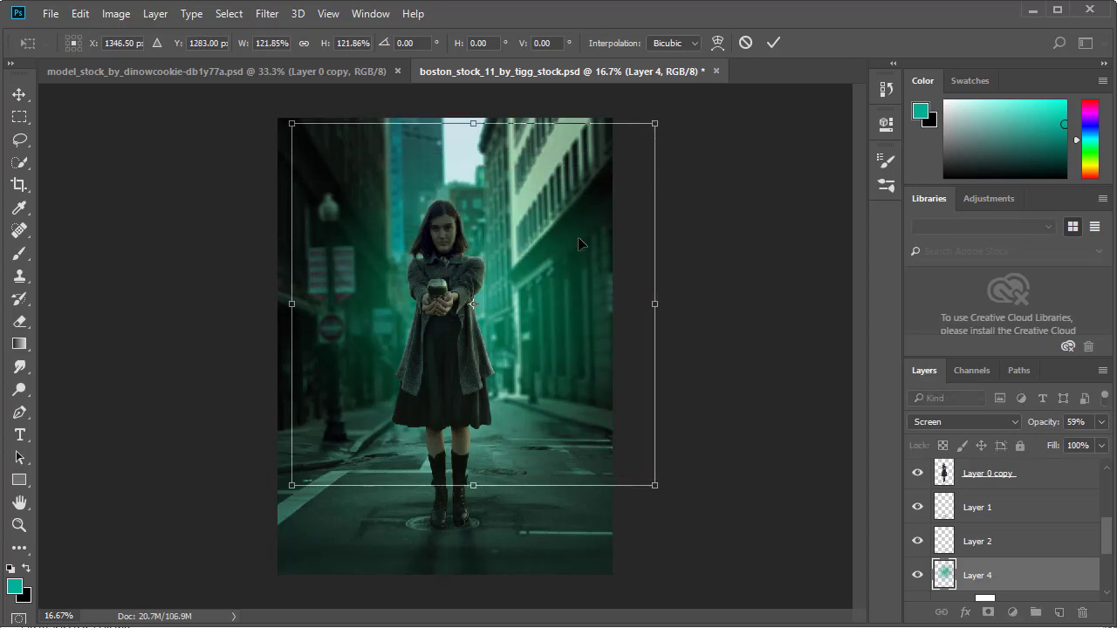
{"action": "left_click_drag", "start_coordinate": [578, 236], "coordinate": [550, 259]}
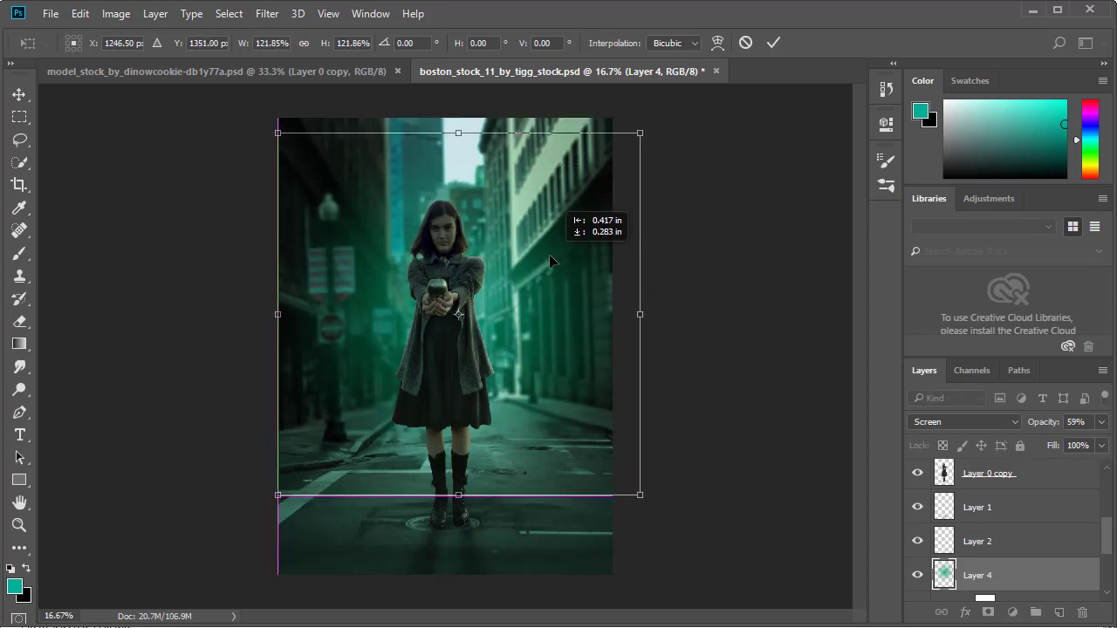
{"action": "key", "text": "Left"}
{"action": "key", "text": "Left"}
{"action": "key", "text": "Left"}
{"action": "key", "text": "Left"}
{"action": "key", "text": "Left"}
{"action": "key", "text": "Left"}
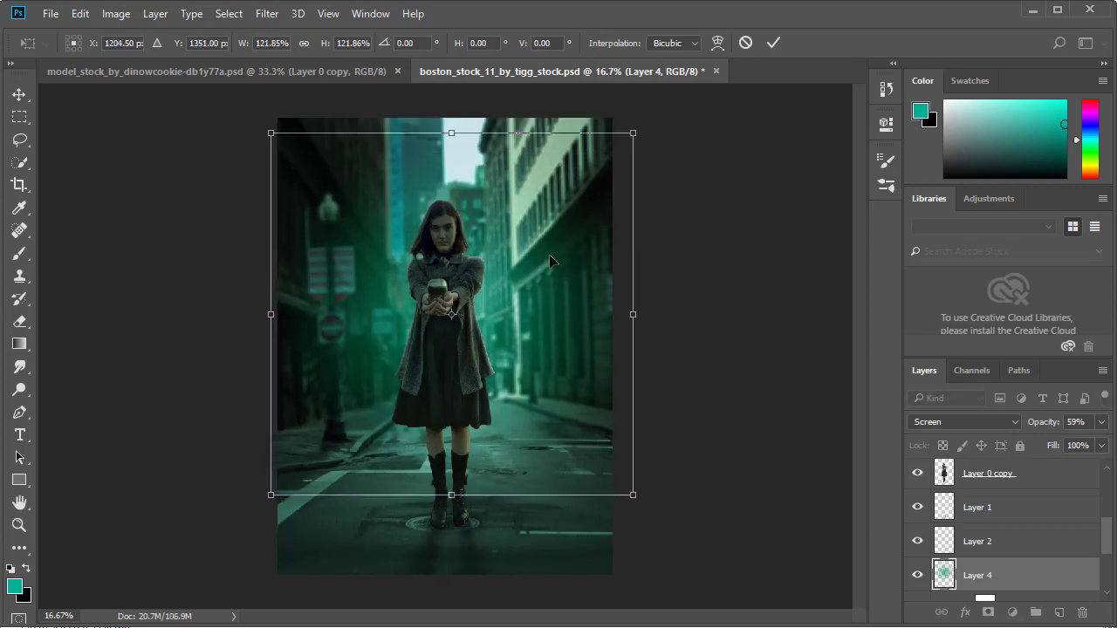
{"action": "key", "text": "Left"}
{"action": "key", "text": "Left"}
{"action": "key", "text": "Left"}
{"action": "key", "text": "Return"}
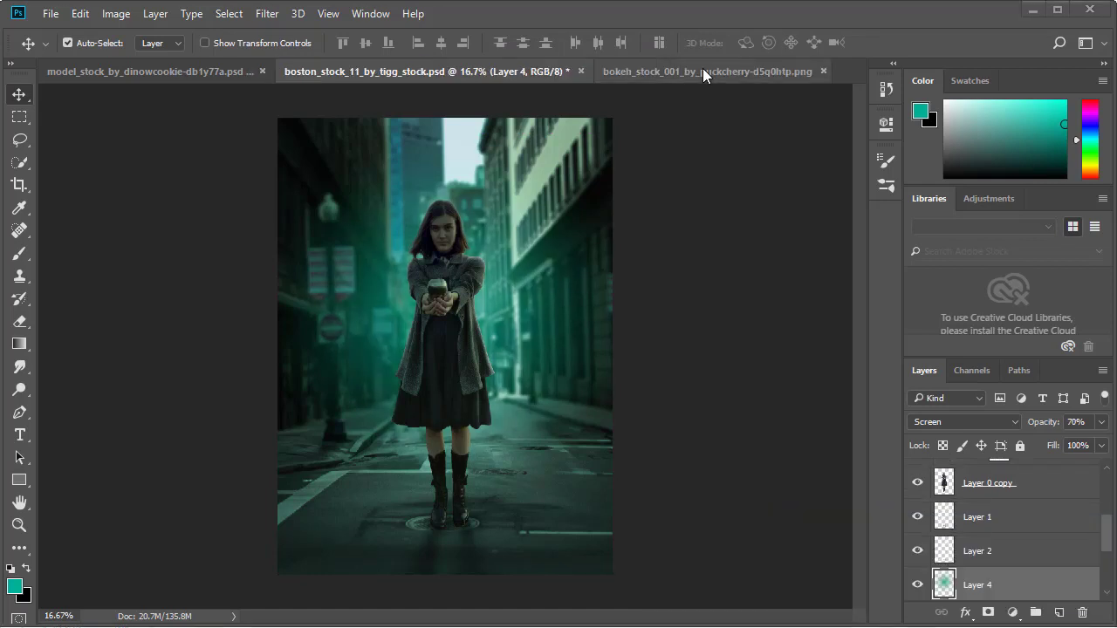
- Bring the bokeh image in as Layer 5 at the top of the stack, blended as Lighten
{"action": "left_click", "coordinate": [700, 70]}
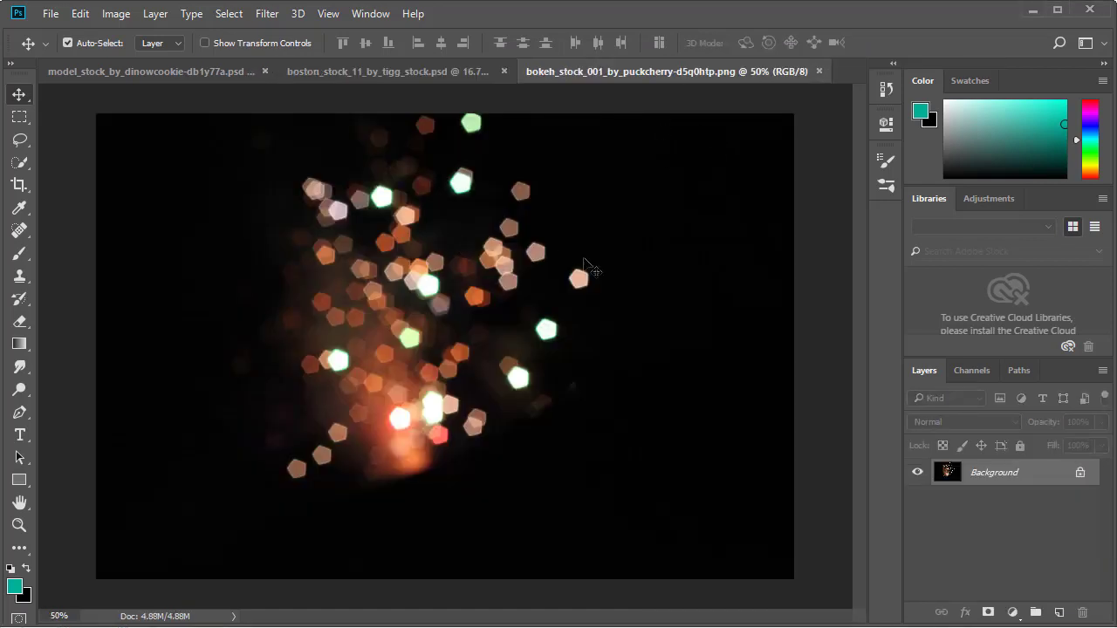
{"action": "left_click_drag", "start_coordinate": [181, 185], "coordinate": [475, 253]}
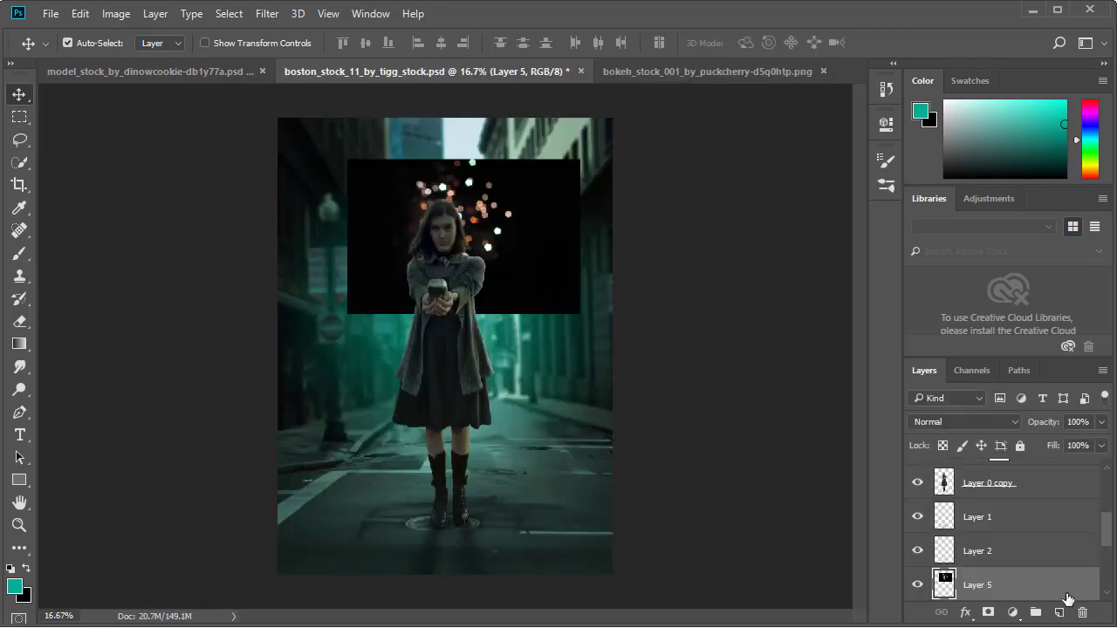
{"action": "left_click_drag", "start_coordinate": [1057, 592], "coordinate": [1037, 446]}
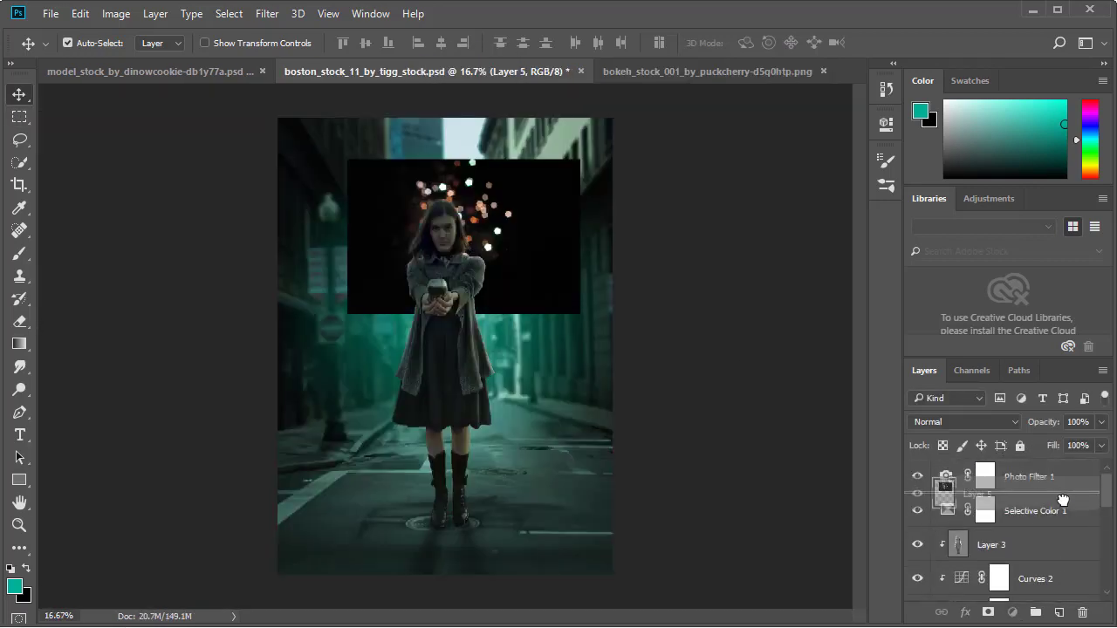
{"action": "left_click_drag", "start_coordinate": [1036, 447], "coordinate": [1050, 460]}
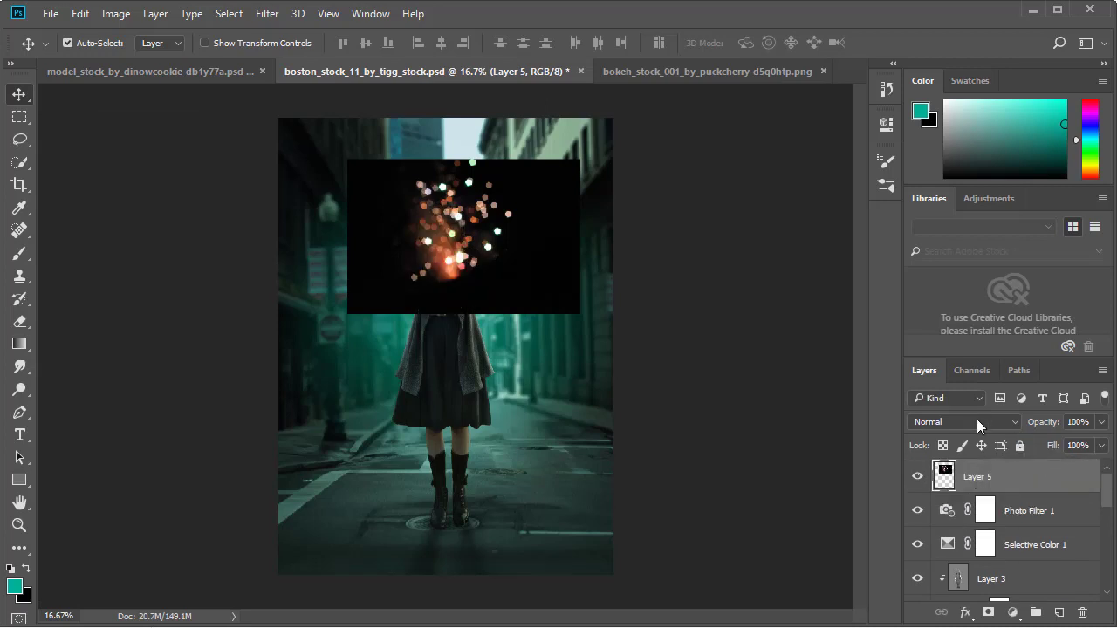
{"action": "left_click", "coordinate": [977, 419]}
{"action": "left_click", "coordinate": [930, 174]}
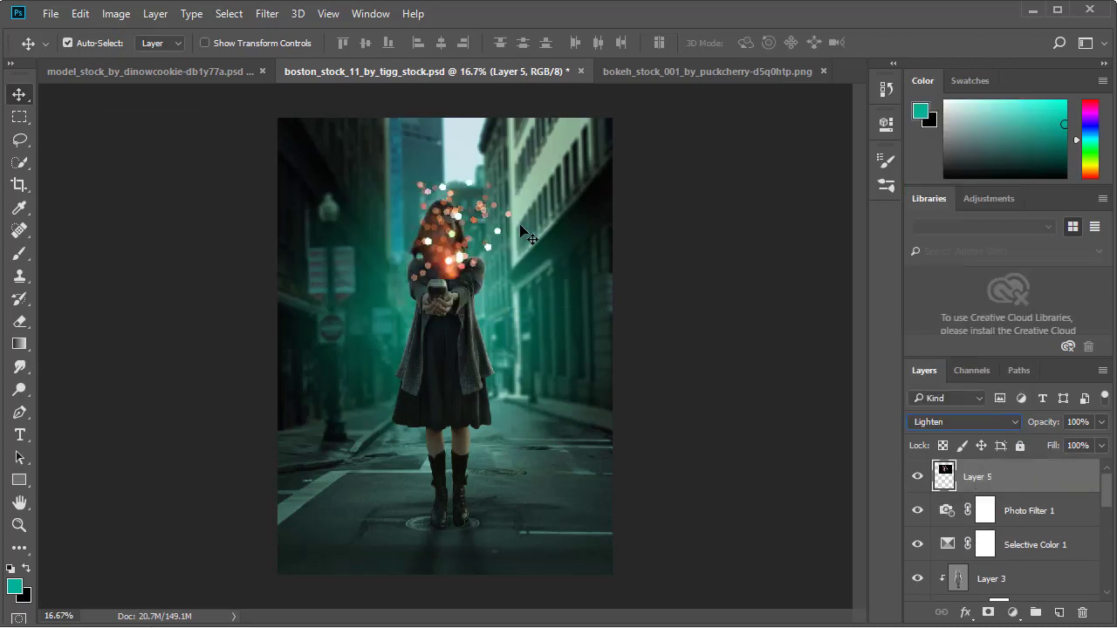
{"action": "left_click_drag", "start_coordinate": [520, 230], "coordinate": [513, 353]}
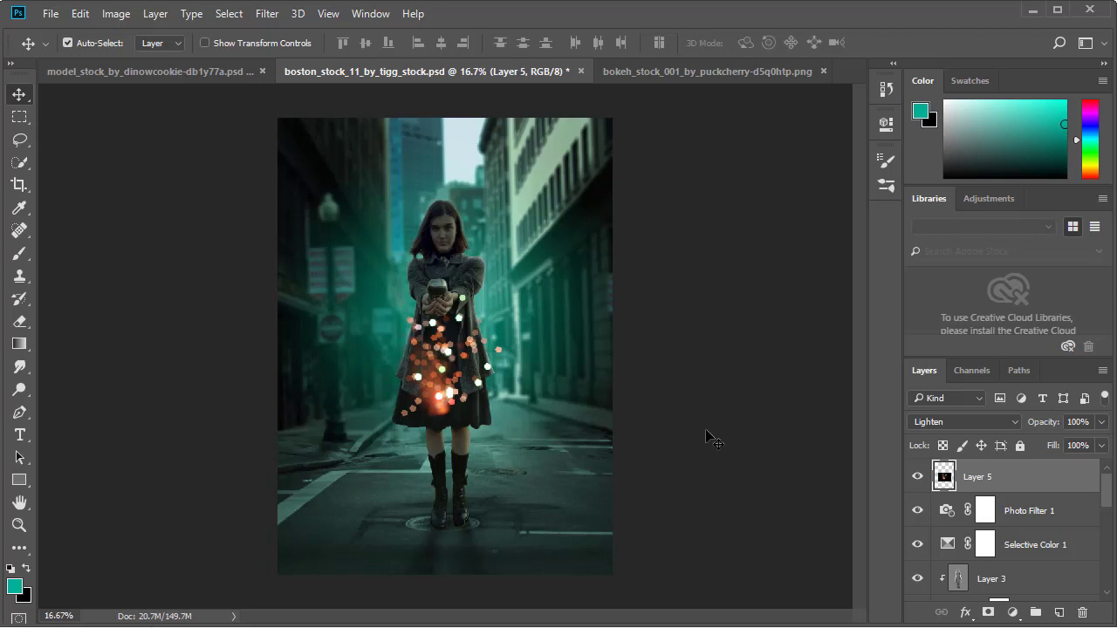
- Shrink the bokeh to about 45% over the cupped hands, at 71% opacity in Screen mode
{"action": "key", "text": "ctrl+plus"}
{"action": "key", "text": "ctrl+plus"}
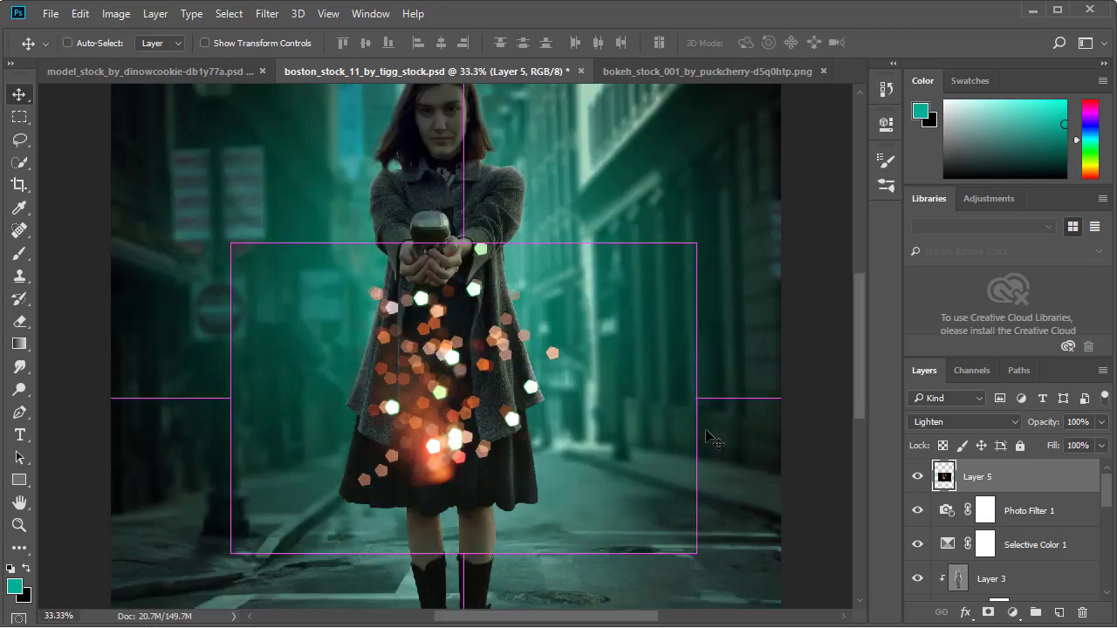
{"action": "key", "text": "ctrl+t"}
{"action": "mouse_move", "coordinate": [695, 241]}
{"action": "left_mouse_down"}
{"action": "mouse_move", "coordinate": [442, 411]}
{"action": "mouse_move", "coordinate": [417, 388]}
{"action": "mouse_move", "coordinate": [476, 199]}
{"action": "left_mouse_up"}
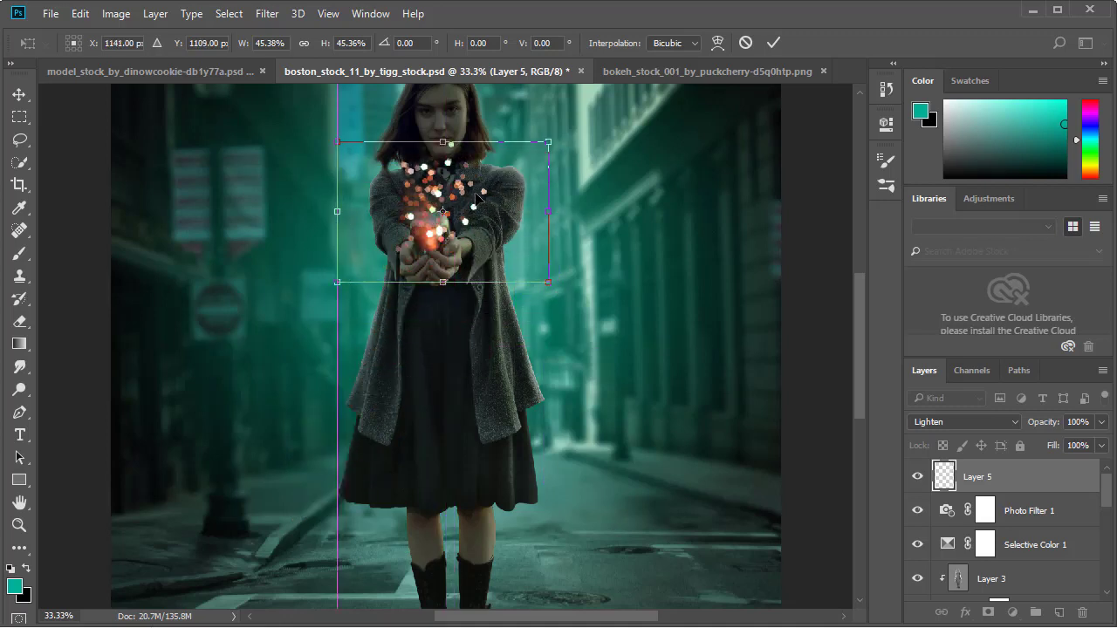
{"action": "key", "text": "Return"}
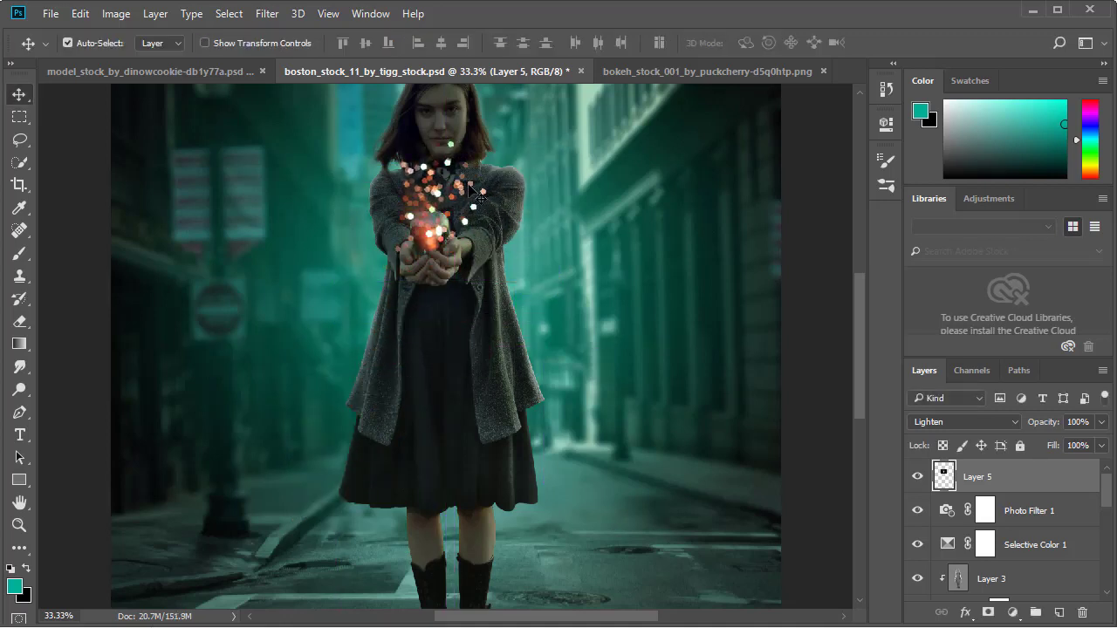
{"action": "left_click_drag", "start_coordinate": [471, 187], "coordinate": [474, 179]}
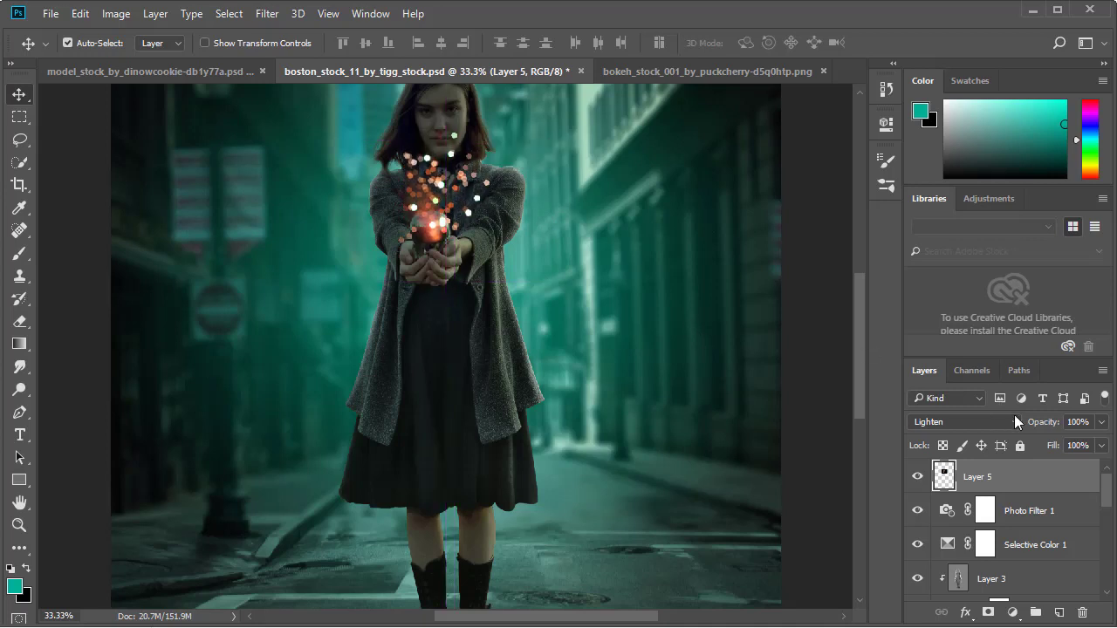
{"action": "left_click", "coordinate": [1104, 422]}
{"action": "left_click_drag", "start_coordinate": [1097, 443], "coordinate": [1077, 446]}
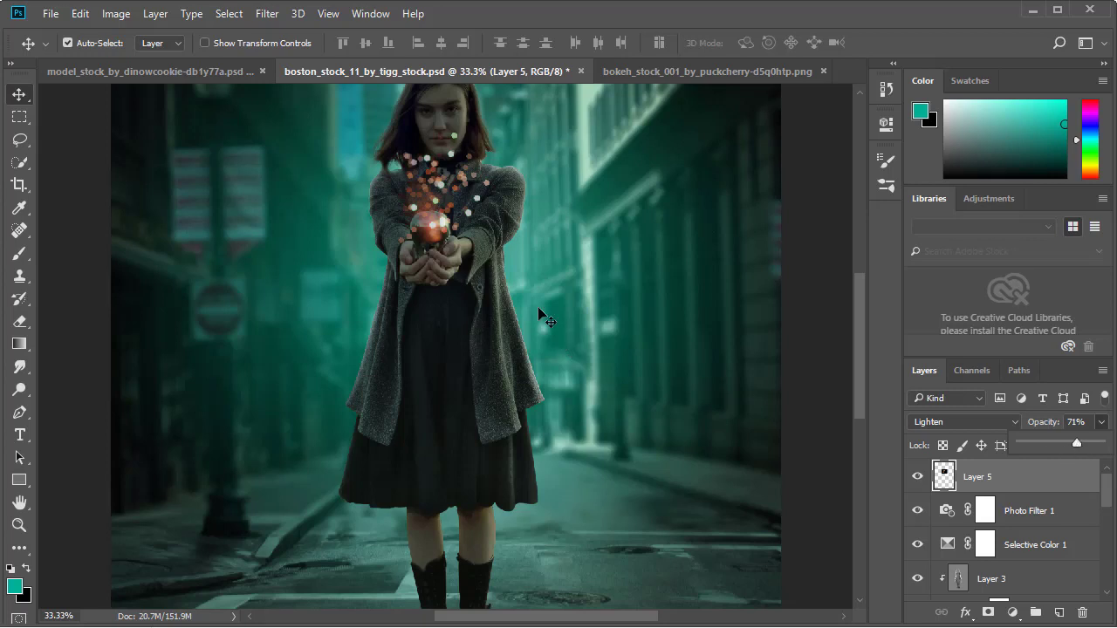
{"action": "scroll", "coordinate": [538, 314], "scroll_direction": "up", "scroll_amount": 3}
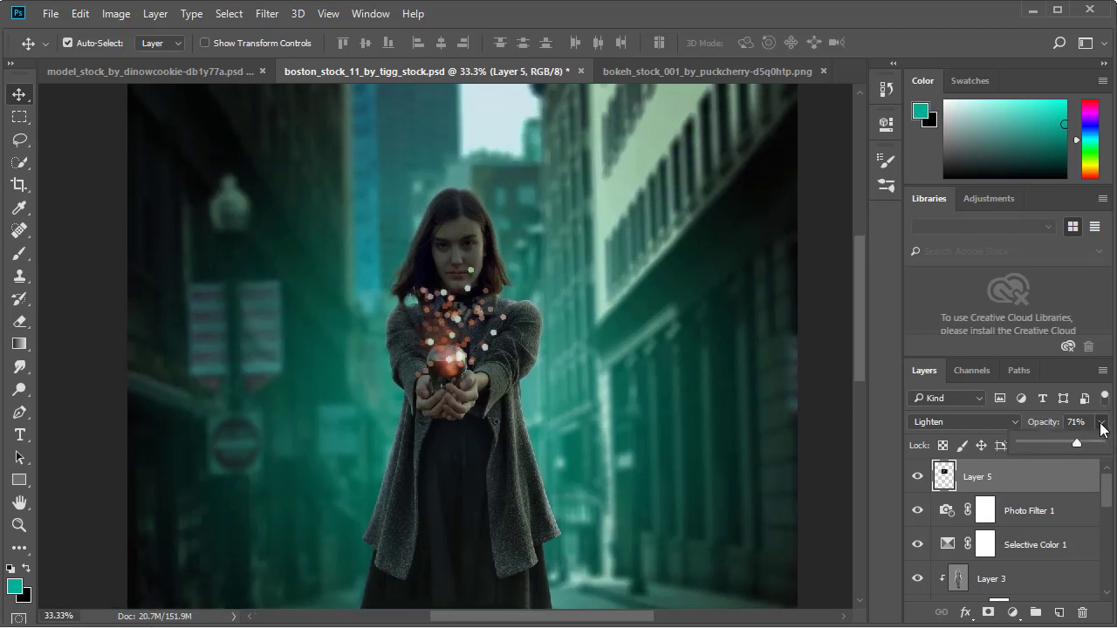
{"action": "left_click", "coordinate": [995, 422]}
{"action": "left_click", "coordinate": [942, 194]}
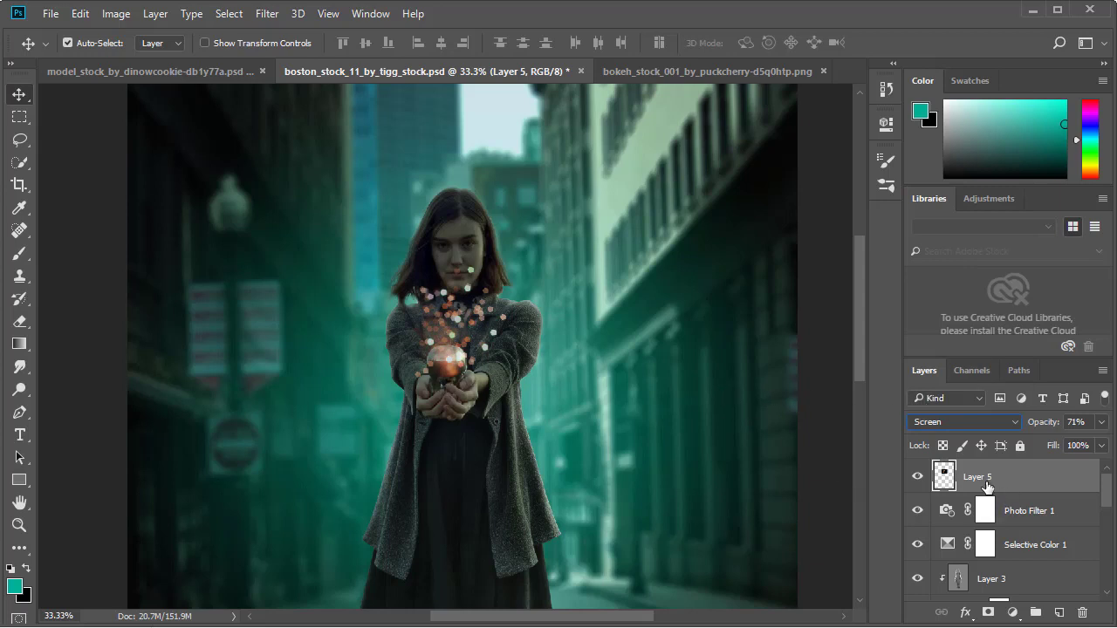
{"action": "left_click", "coordinate": [1040, 511]}
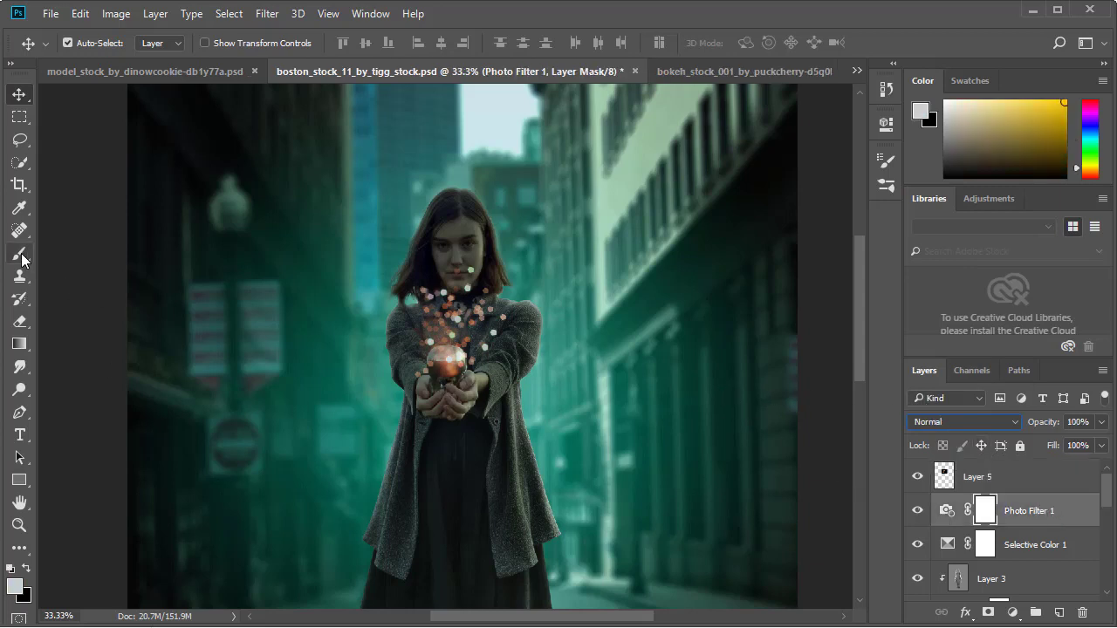
- Set up a bright cyan brush with 35% flow at 90 px
{"action": "key", "text": "b"}
{"action": "left_click", "coordinate": [17, 587]}
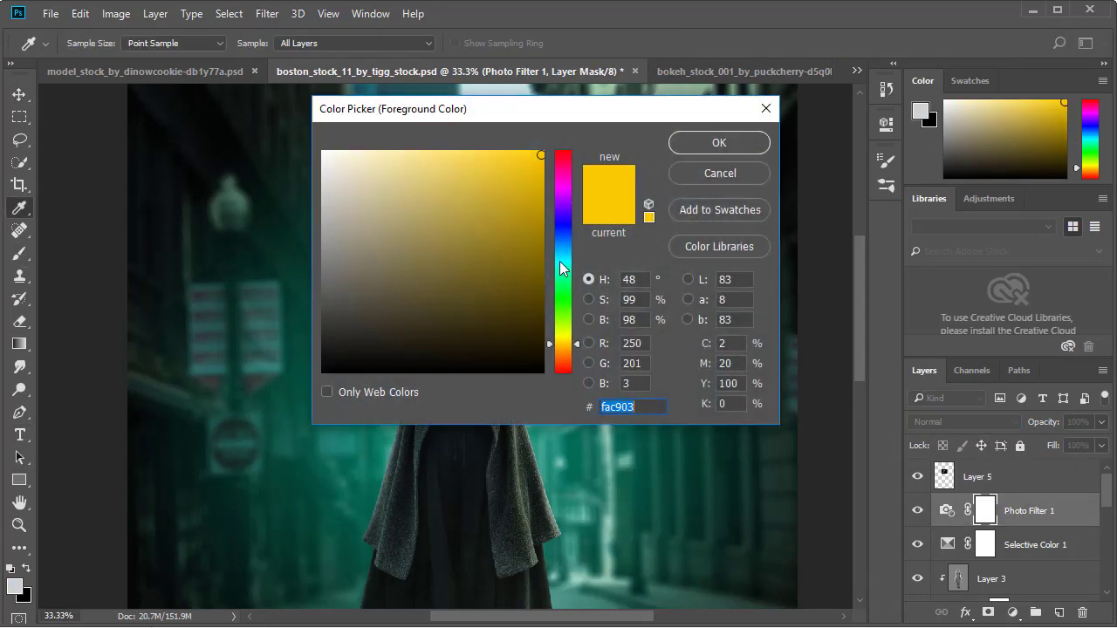
{"action": "left_click_drag", "start_coordinate": [563, 234], "coordinate": [565, 254]}
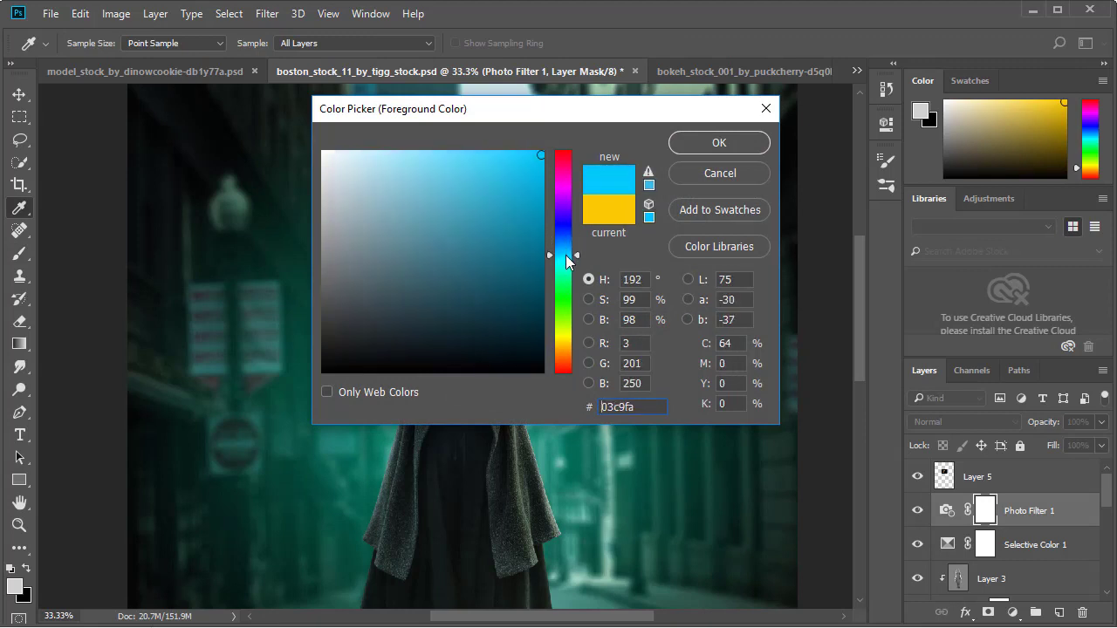
{"action": "left_click", "coordinate": [477, 151]}
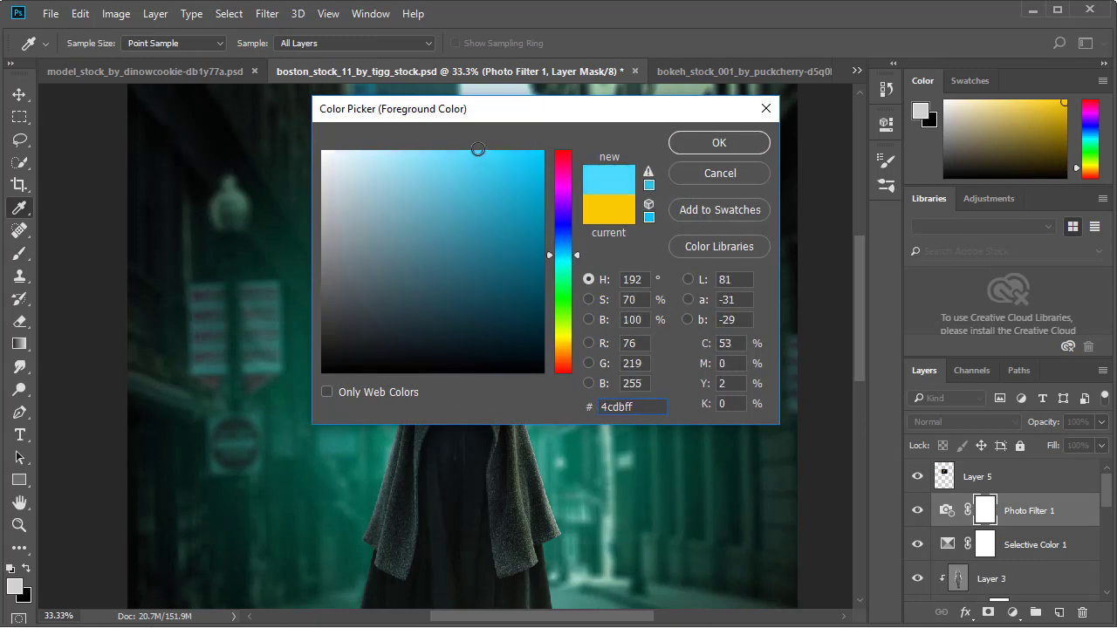
{"action": "left_click", "coordinate": [542, 155]}
{"action": "left_click", "coordinate": [714, 142]}
{"action": "key", "text": "b"}
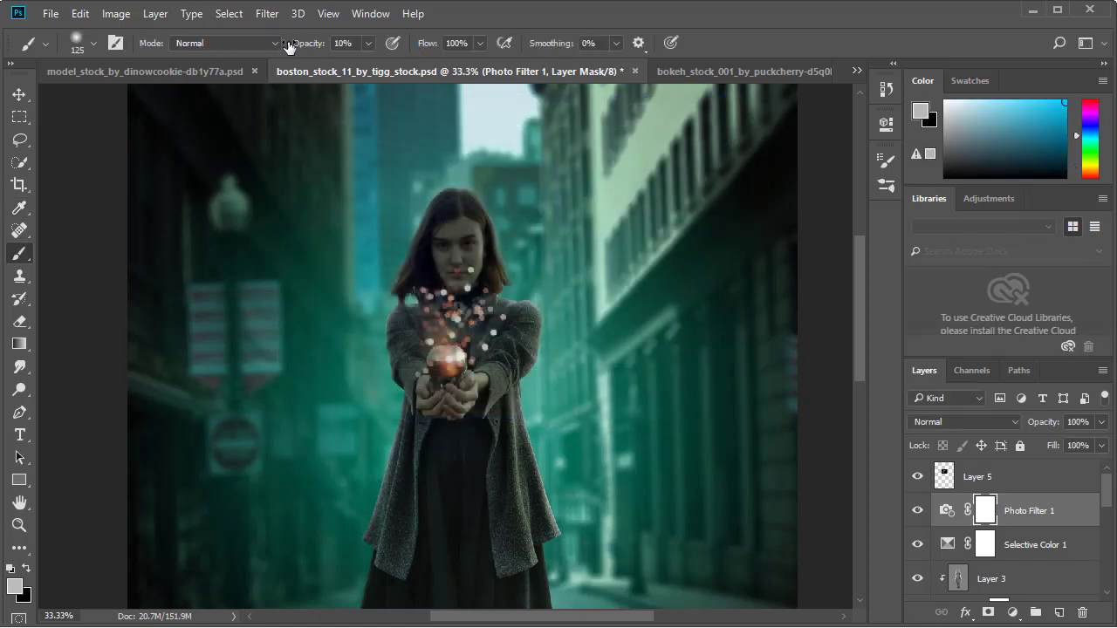
{"action": "left_click", "coordinate": [368, 43]}
{"action": "left_click", "coordinate": [481, 43]}
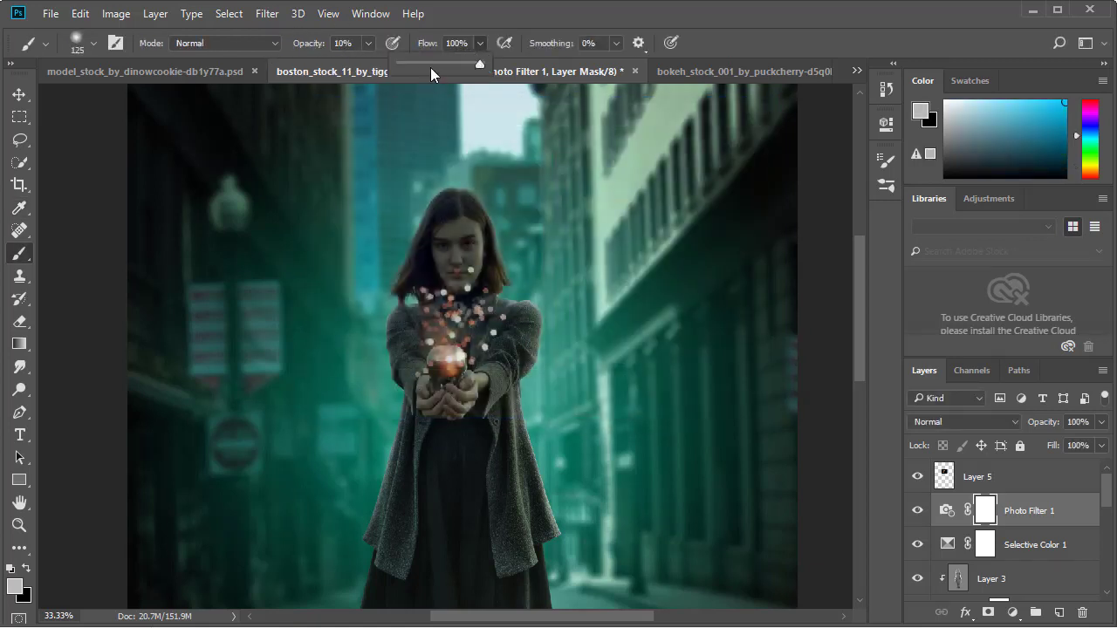
{"action": "left_click", "coordinate": [498, 33]}
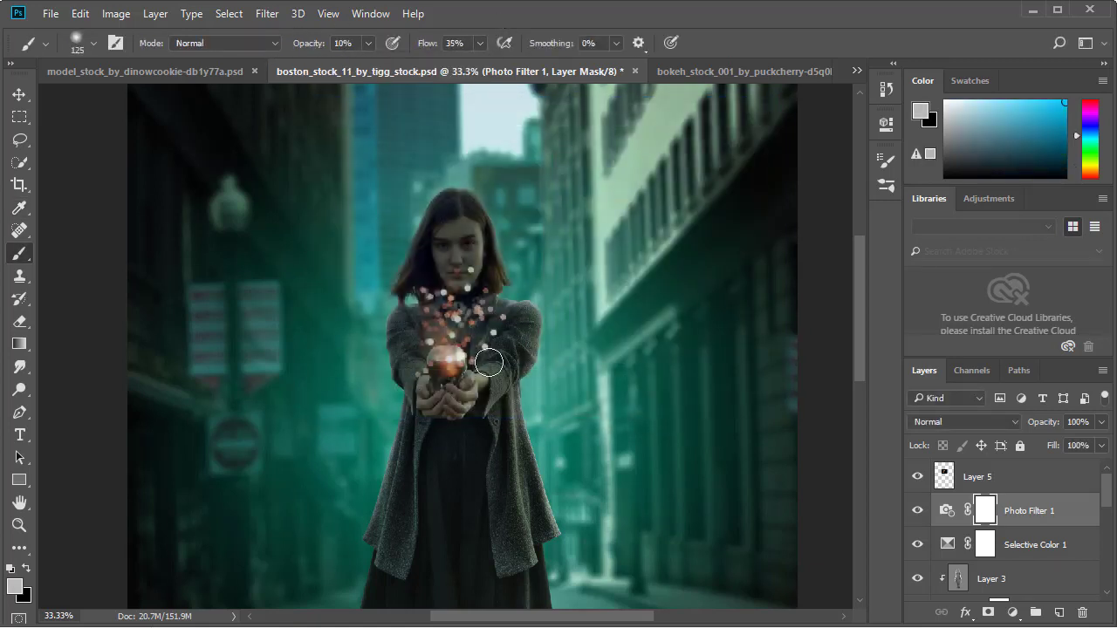
{"action": "key", "text": "bracketleft"}
{"action": "key", "text": "bracketleft"}
- On new Layer 6, paint a teal orb glow at 25% opacity, 42% flow, up to 200 px
{"action": "left_click", "coordinate": [1058, 614]}
{"action": "left_click", "coordinate": [309, 474], "text": "alt"}
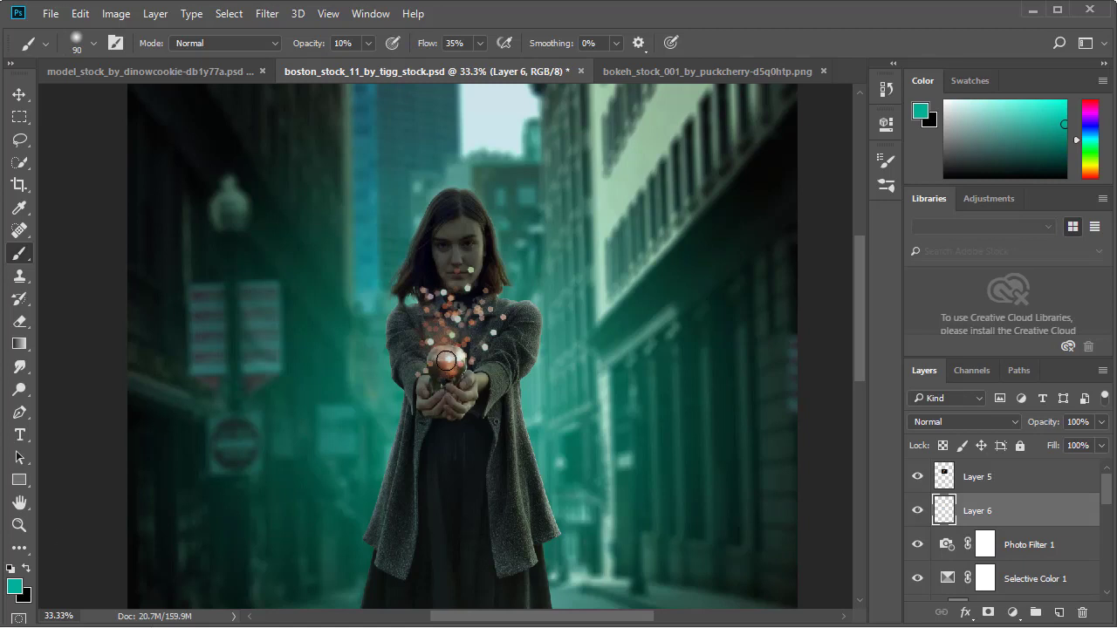
{"action": "left_click_drag", "start_coordinate": [440, 363], "coordinate": [465, 366]}
{"action": "left_click_drag", "start_coordinate": [367, 43], "coordinate": [380, 65]}
{"action": "left_click_drag", "start_coordinate": [481, 43], "coordinate": [488, 57]}
{"action": "left_click_drag", "start_coordinate": [445, 359], "coordinate": [453, 373]}
{"action": "key", "text": "bracketright"}
{"action": "key", "text": "bracketright"}
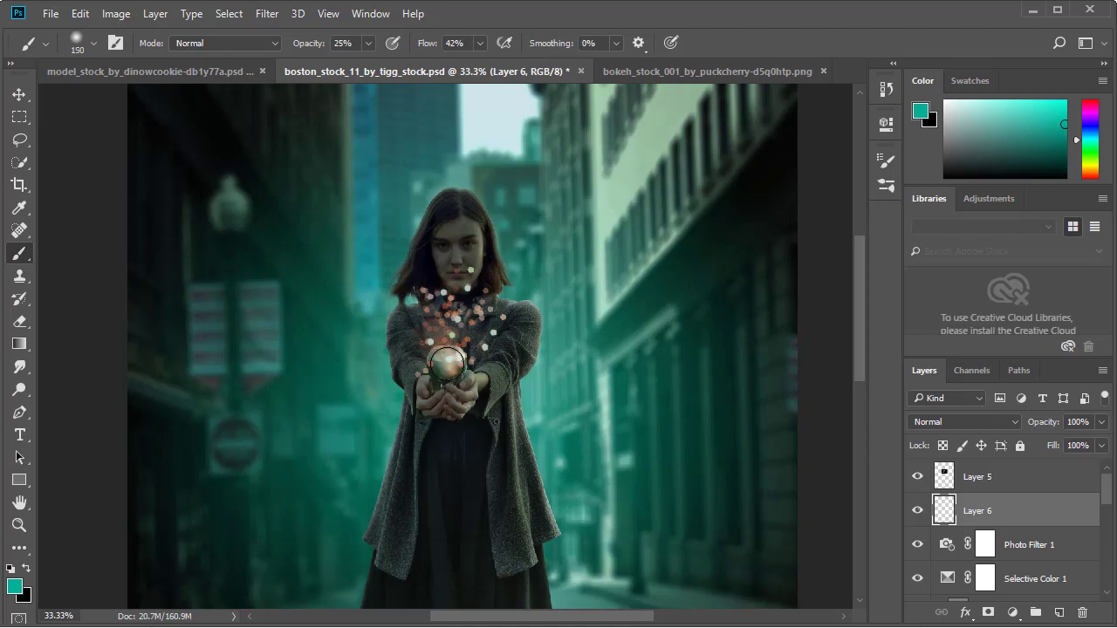
{"action": "key", "text": "bracketright"}
{"action": "key", "text": "bracketright"}
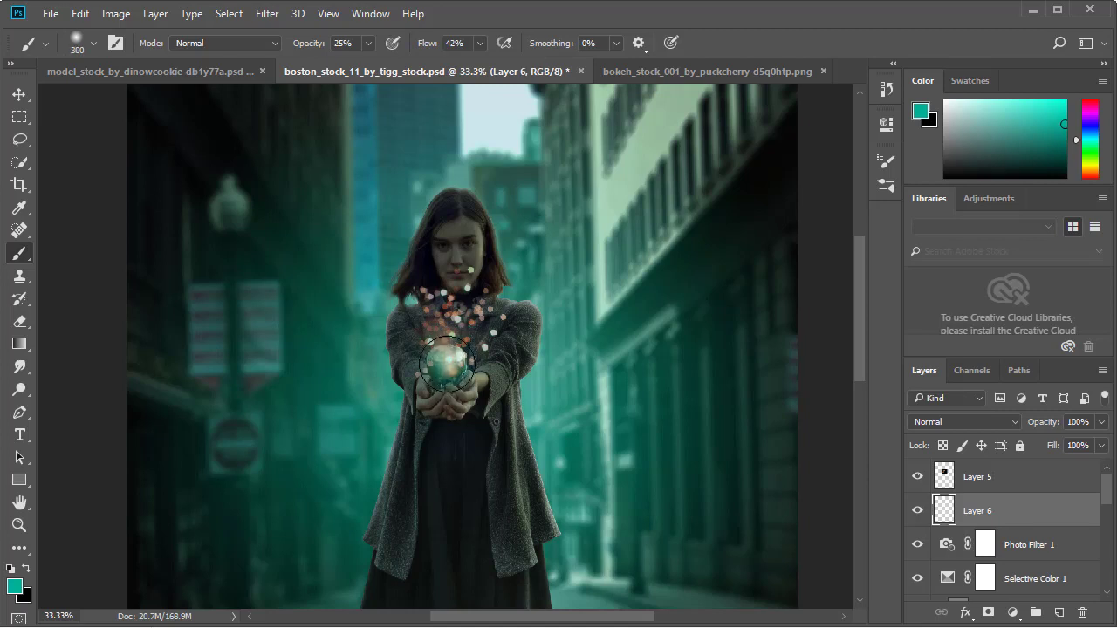
{"action": "left_click", "coordinate": [447, 363]}
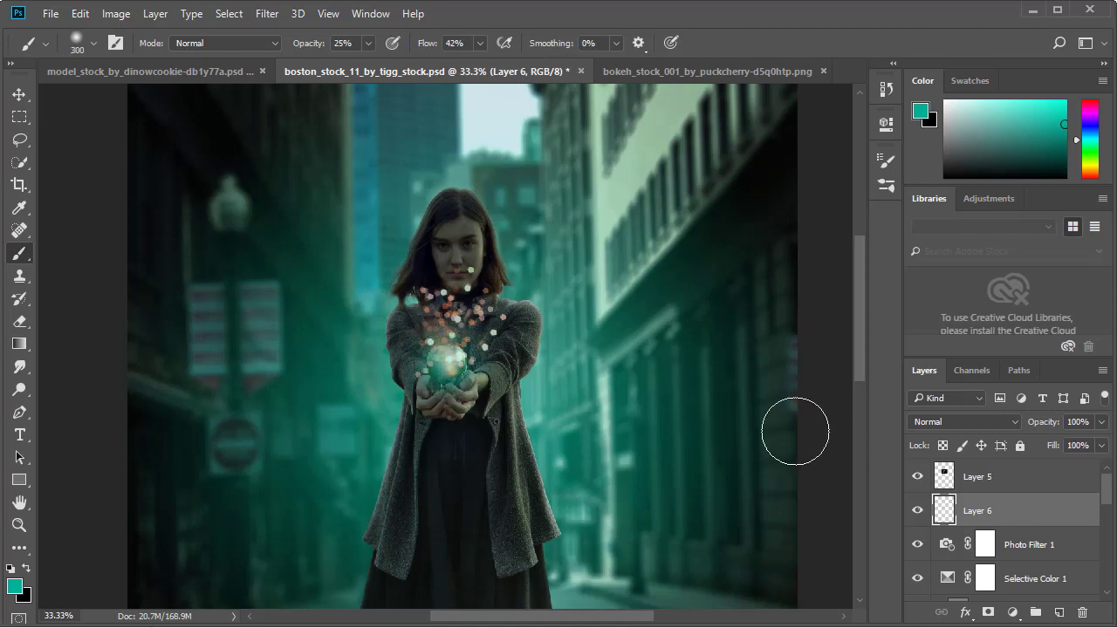
- Lower the Screen-blended Layer 5 to 58% opacity
{"action": "left_click", "coordinate": [1050, 481]}
{"action": "left_click", "coordinate": [1101, 421]}
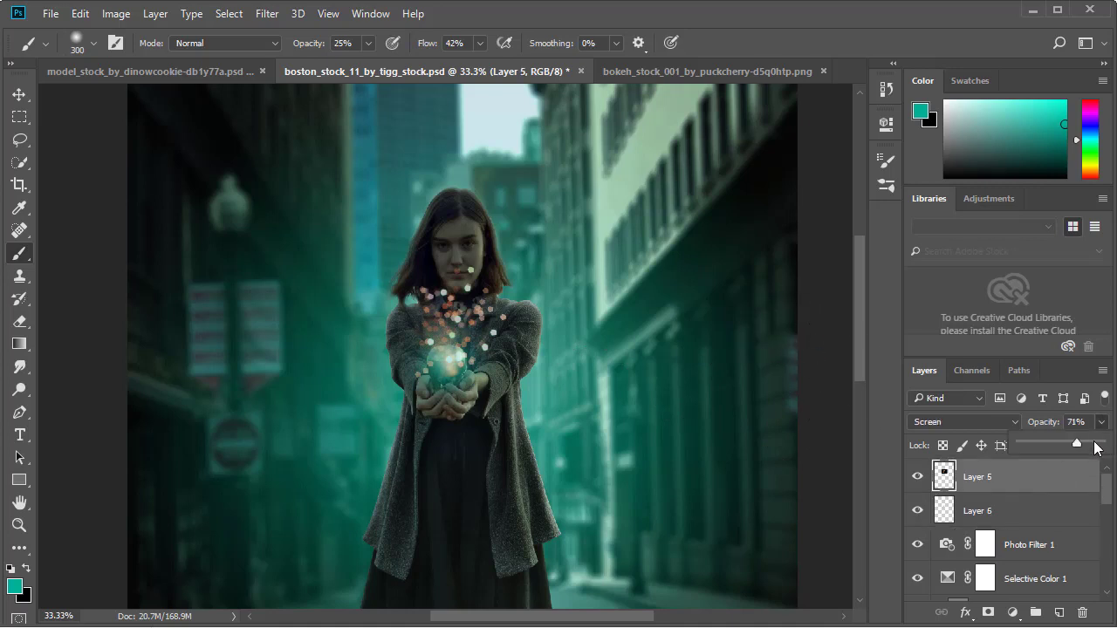
{"action": "left_click_drag", "start_coordinate": [1079, 447], "coordinate": [1063, 445]}
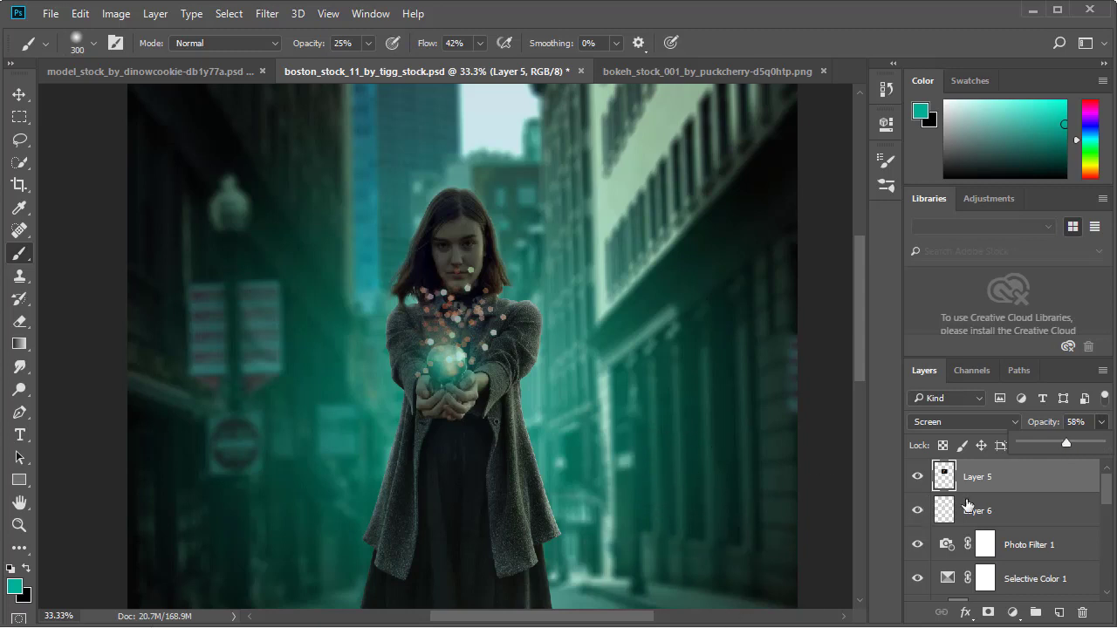
- Clip a colorized Hue/Saturation layer (Hue 143, Saturation 35) to Layer 5, tinting the sparkles teal
{"action": "left_click", "coordinate": [1012, 612]}
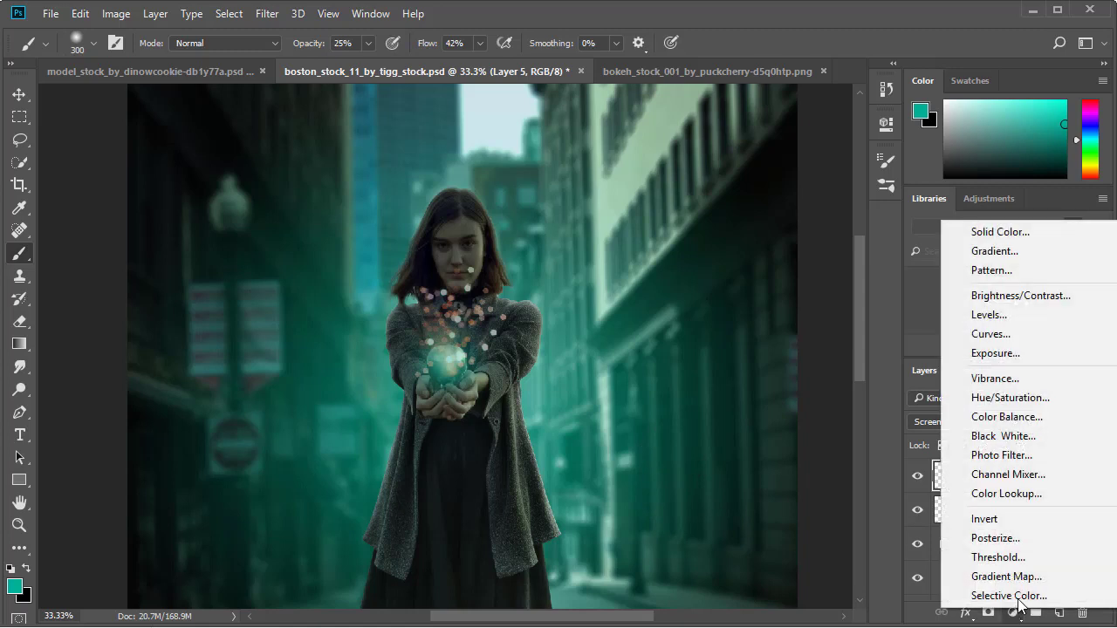
{"action": "left_click", "coordinate": [1007, 397]}
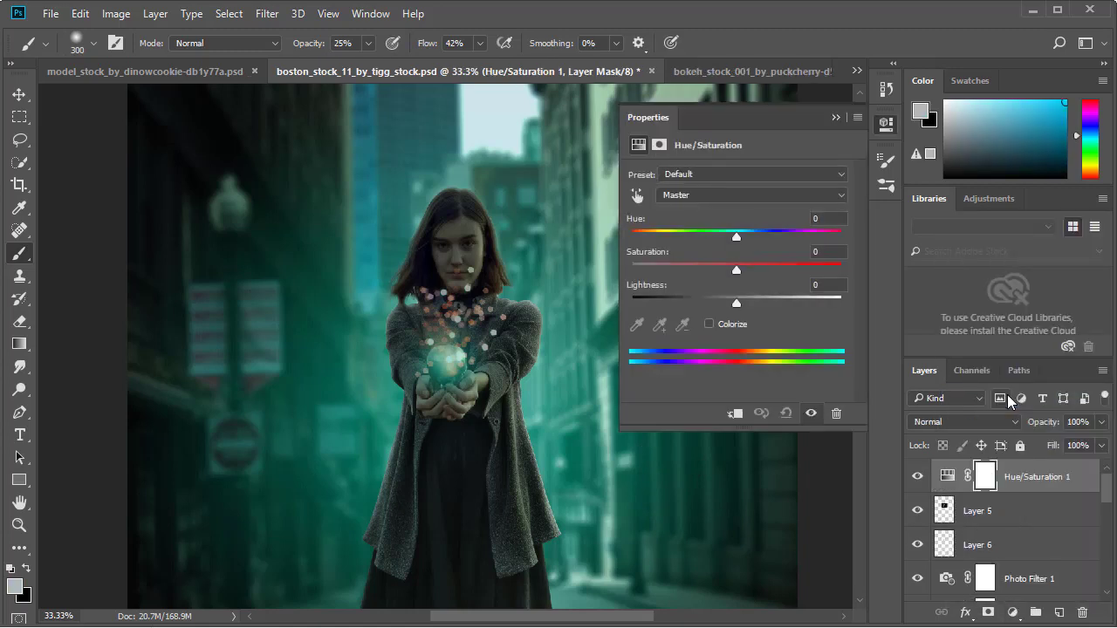
{"action": "left_click", "coordinate": [1057, 492], "text": "alt"}
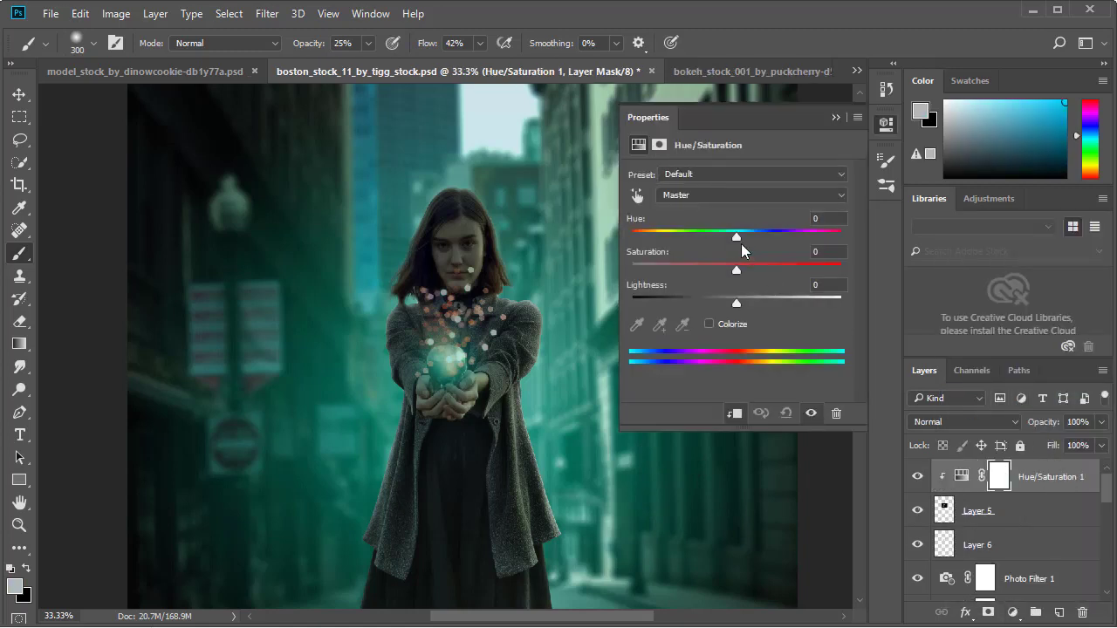
{"action": "left_click", "coordinate": [708, 323]}
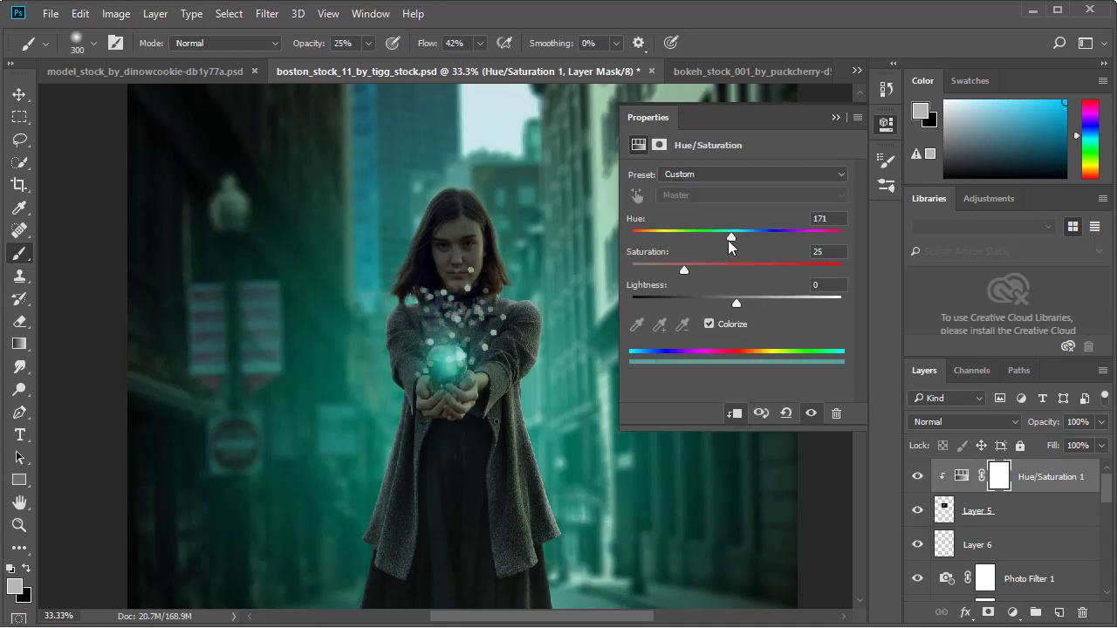
{"action": "mouse_move", "coordinate": [731, 237]}
{"action": "left_mouse_down"}
{"action": "mouse_move", "coordinate": [755, 253]}
{"action": "mouse_move", "coordinate": [714, 237]}
{"action": "left_mouse_up"}
{"action": "left_click", "coordinate": [834, 117]}
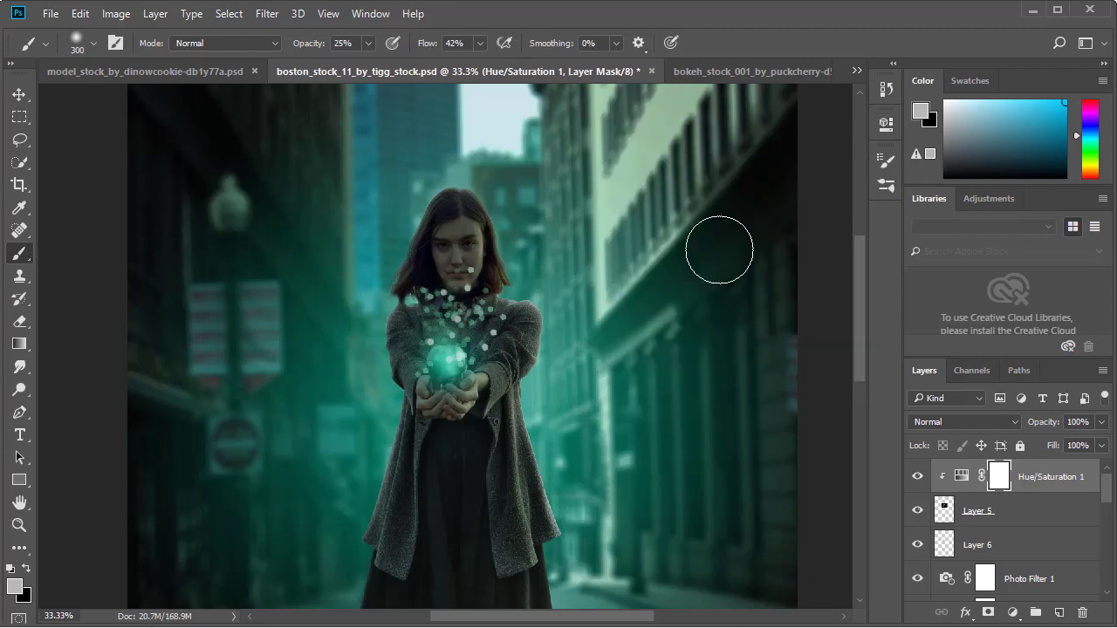
{"action": "key", "text": "ctrl+plus"}
{"action": "key", "text": "ctrl+plus"}
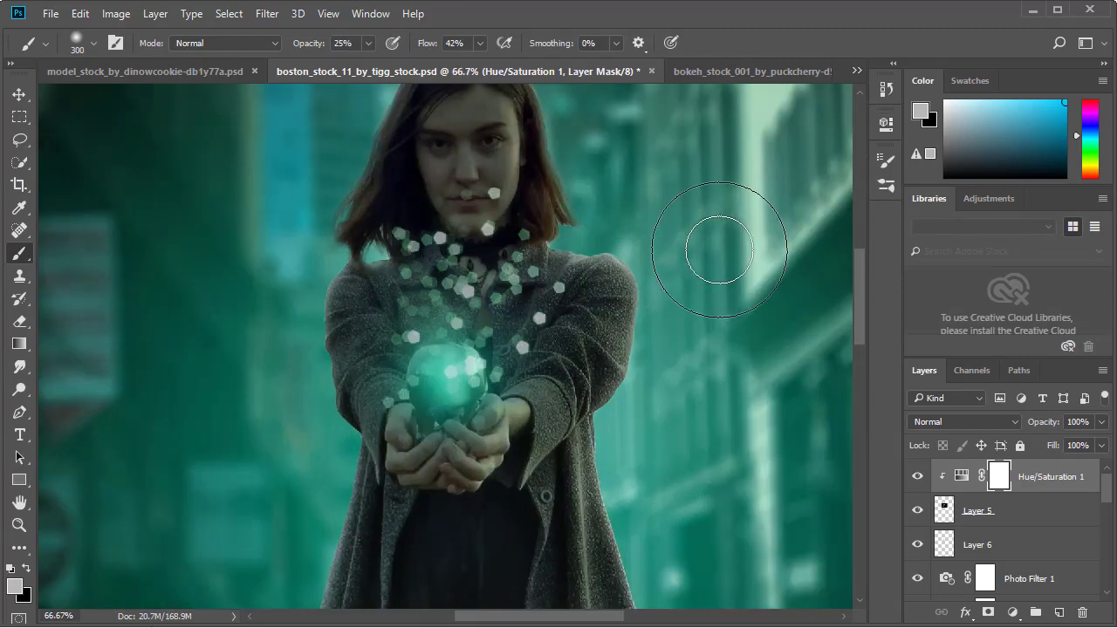
{"action": "left_click_drag", "start_coordinate": [580, 191], "coordinate": [579, 292]}
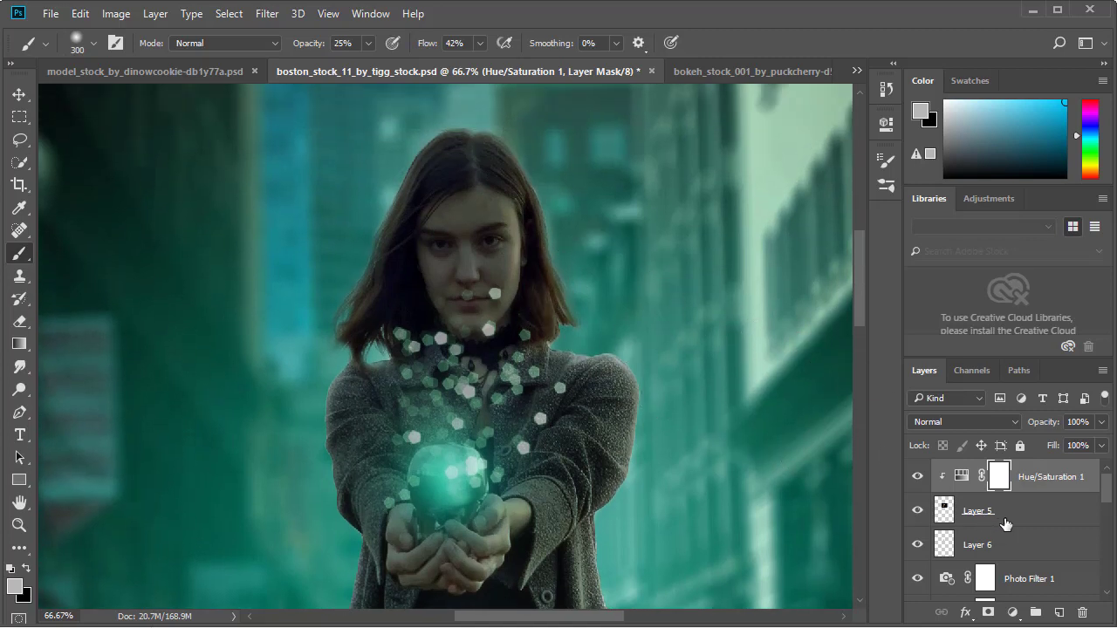
{"action": "left_click", "coordinate": [1012, 519]}
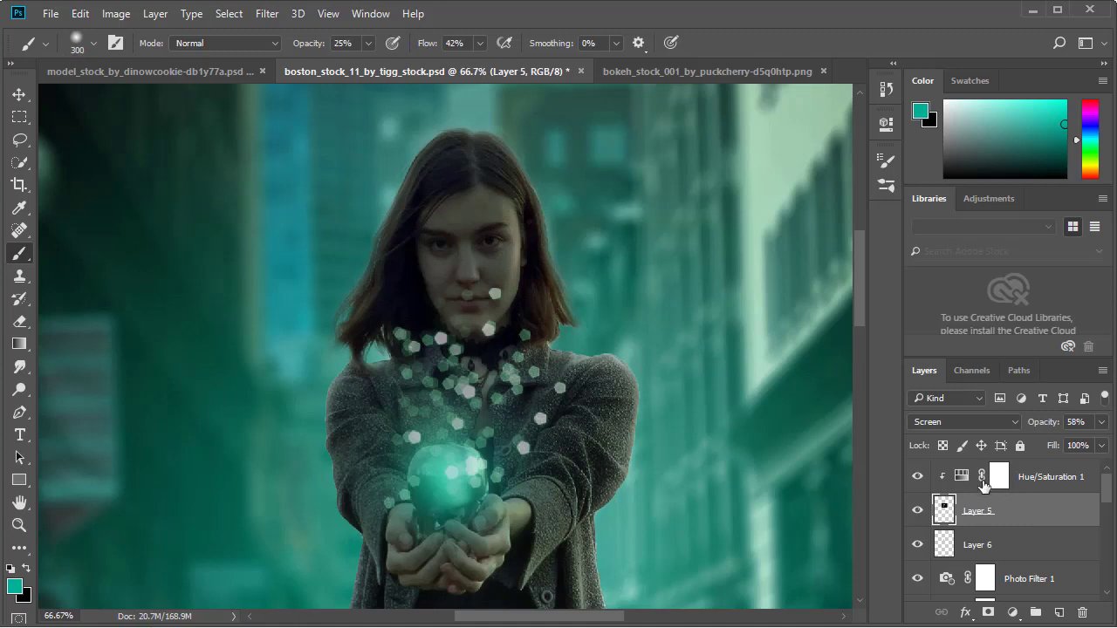
- Create Soft Light Layer 7 clipped to the model layer, Layer 0 copy
{"action": "left_click_drag", "start_coordinate": [1108, 492], "coordinate": [1087, 545]}
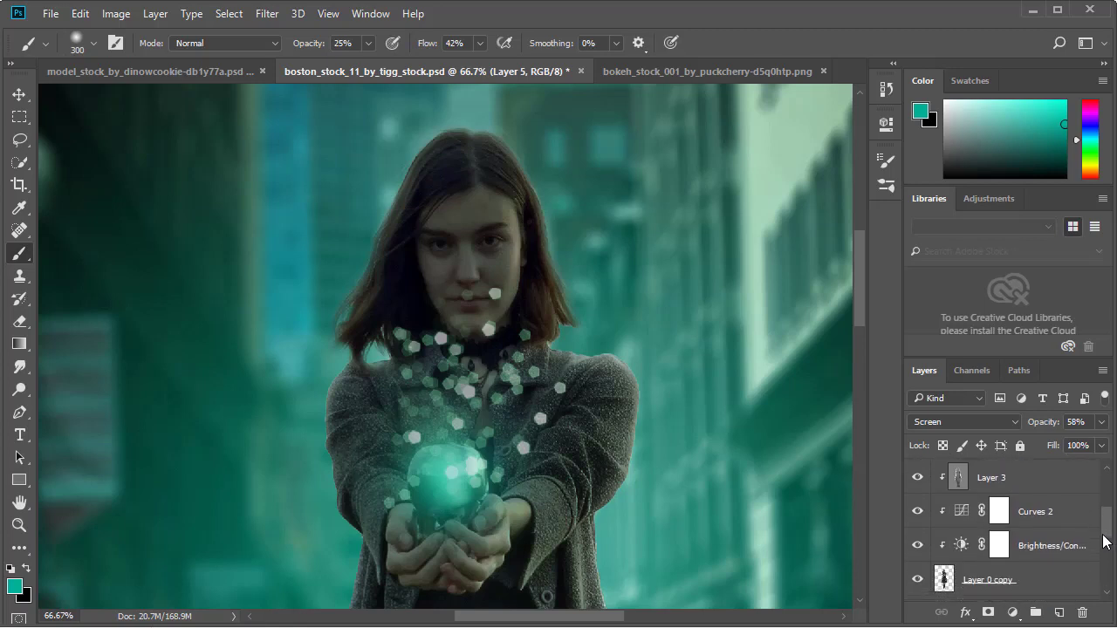
{"action": "left_click", "coordinate": [1047, 542]}
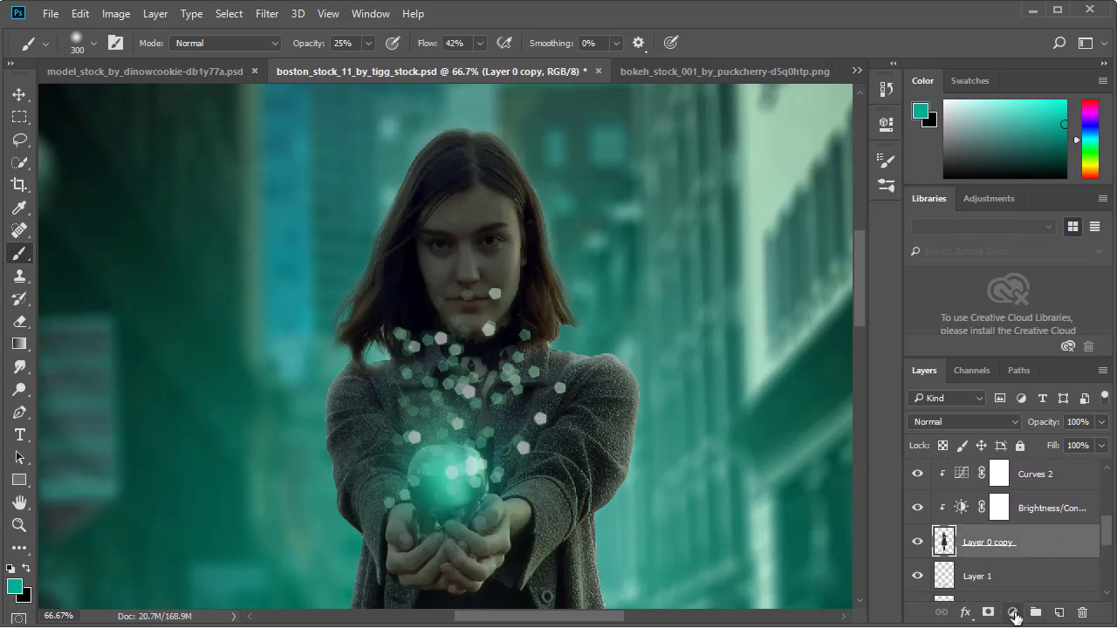
{"action": "left_click", "coordinate": [1059, 616], "text": "alt"}
{"action": "left_click", "coordinate": [512, 277]}
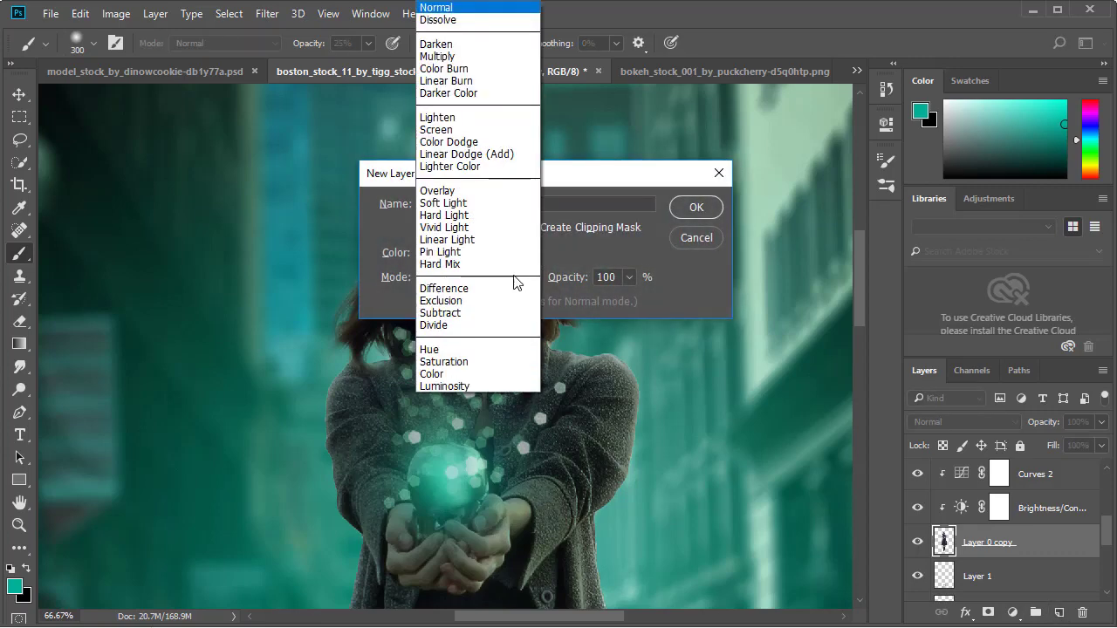
{"action": "left_click", "coordinate": [457, 204]}
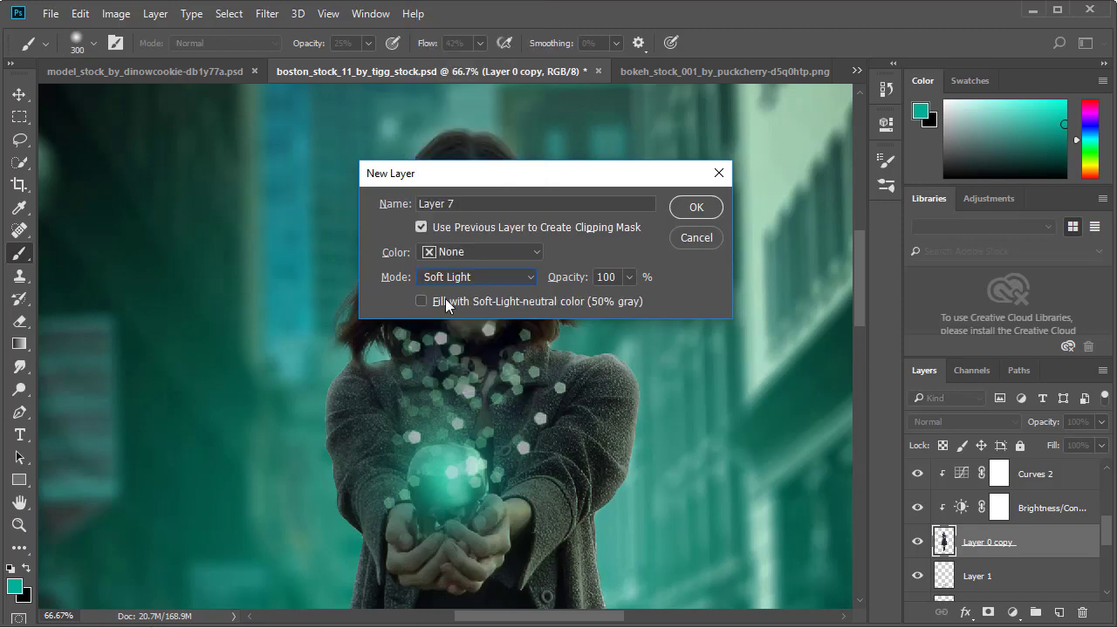
{"action": "left_click", "coordinate": [680, 207]}
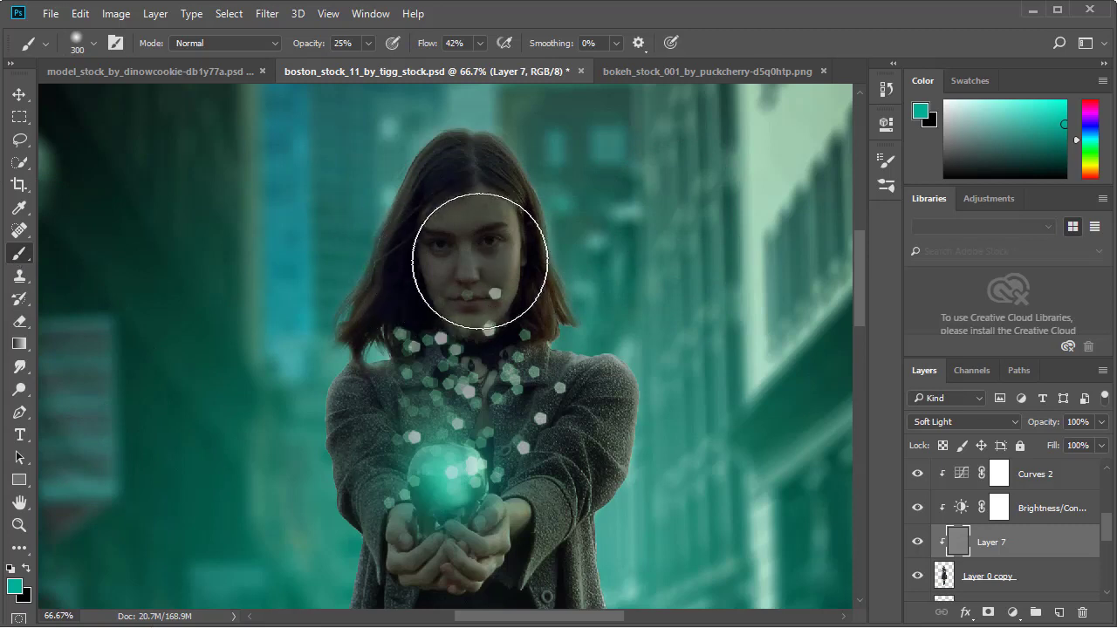
- Shade the model's right and left shoulders with a 150 px soft brush
{"action": "key", "text": "bracketleft"}
{"action": "key", "text": "bracketleft"}
{"action": "key", "text": "bracketleft"}
{"action": "key", "text": "bracketleft"}
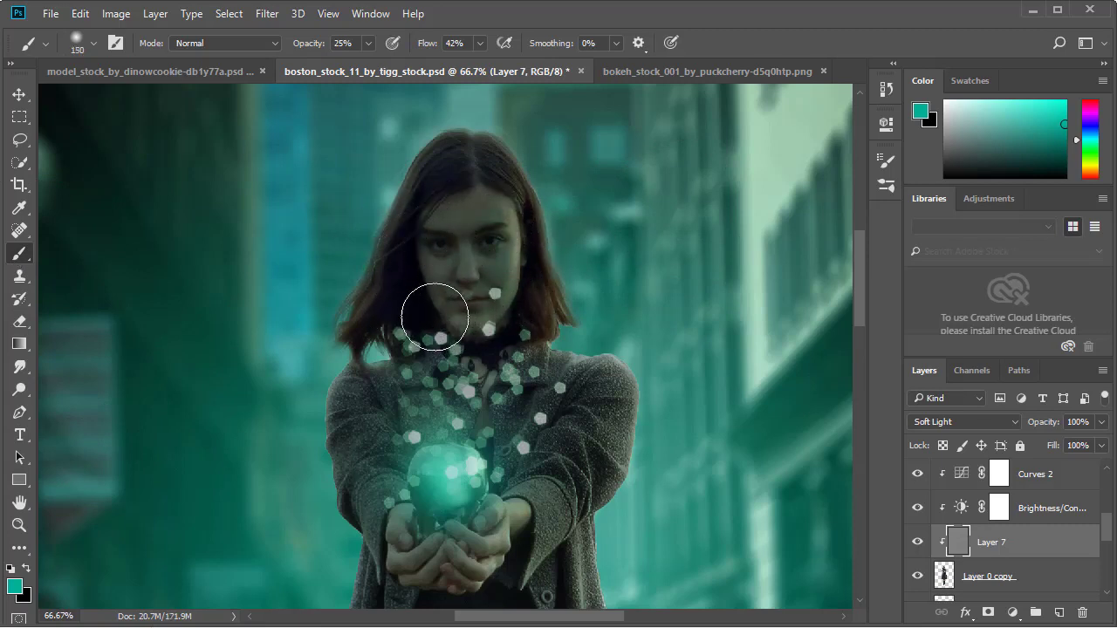
{"action": "left_click_drag", "start_coordinate": [436, 319], "coordinate": [592, 381]}
{"action": "left_click_drag", "start_coordinate": [382, 369], "coordinate": [373, 393]}
{"action": "key", "text": "bracketleft"}
{"action": "key", "text": "bracketleft"}
{"action": "key", "text": "bracketleft"}
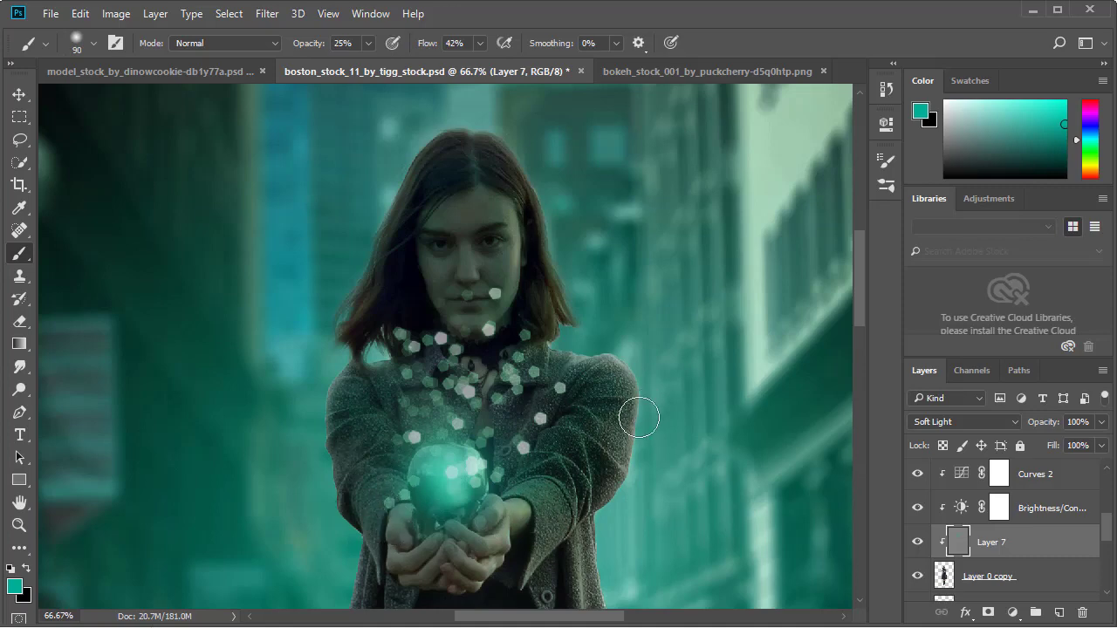
{"action": "key", "text": "ctrl+minus"}
{"action": "key", "text": "ctrl+minus"}
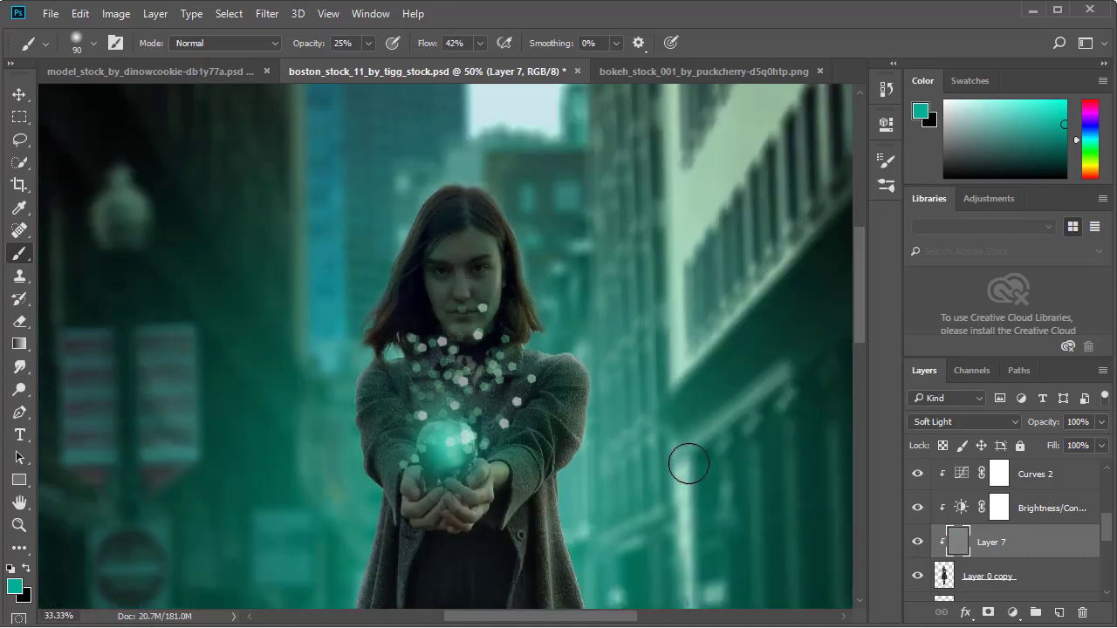
{"action": "key", "text": "ctrl+minus"}
{"action": "key", "text": "ctrl+minus"}
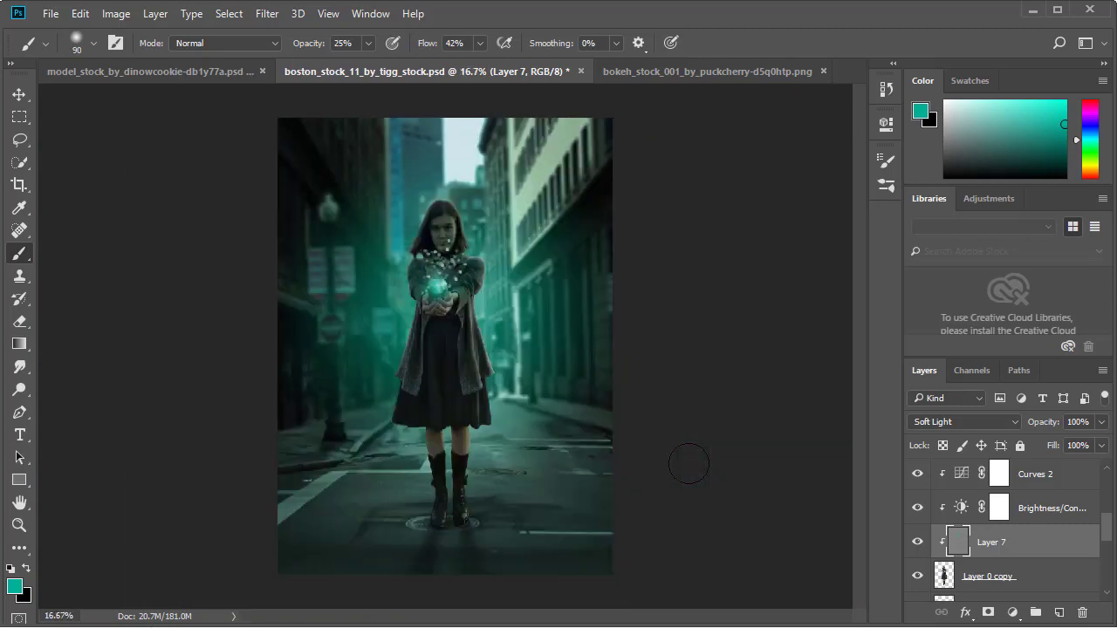
{"action": "key", "text": "ctrl+plus"}
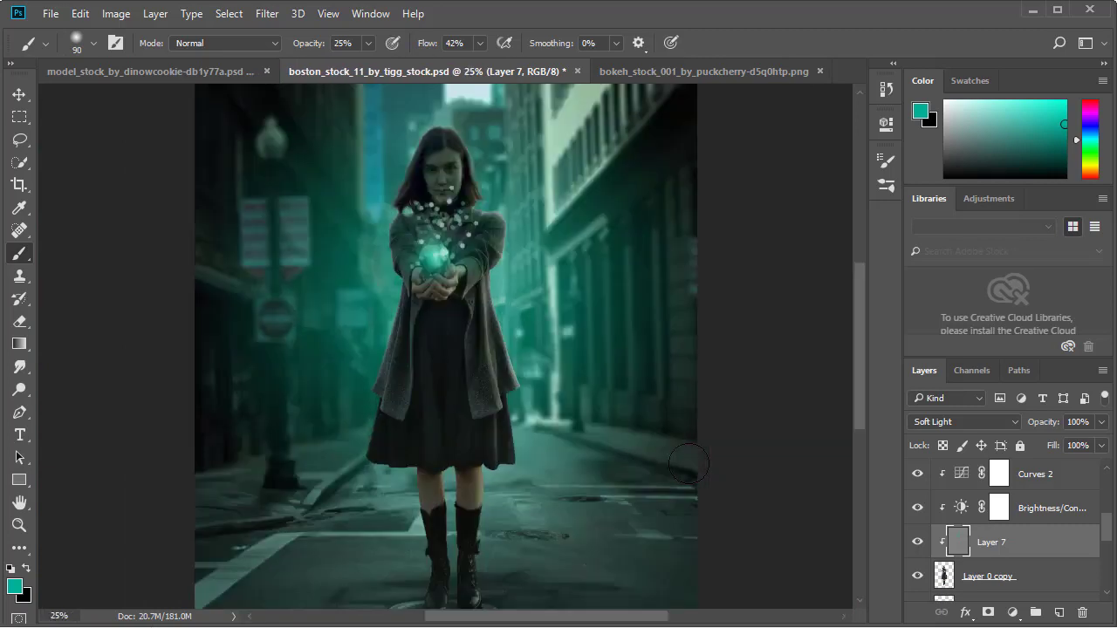
{"action": "key", "text": "ctrl+minus"}
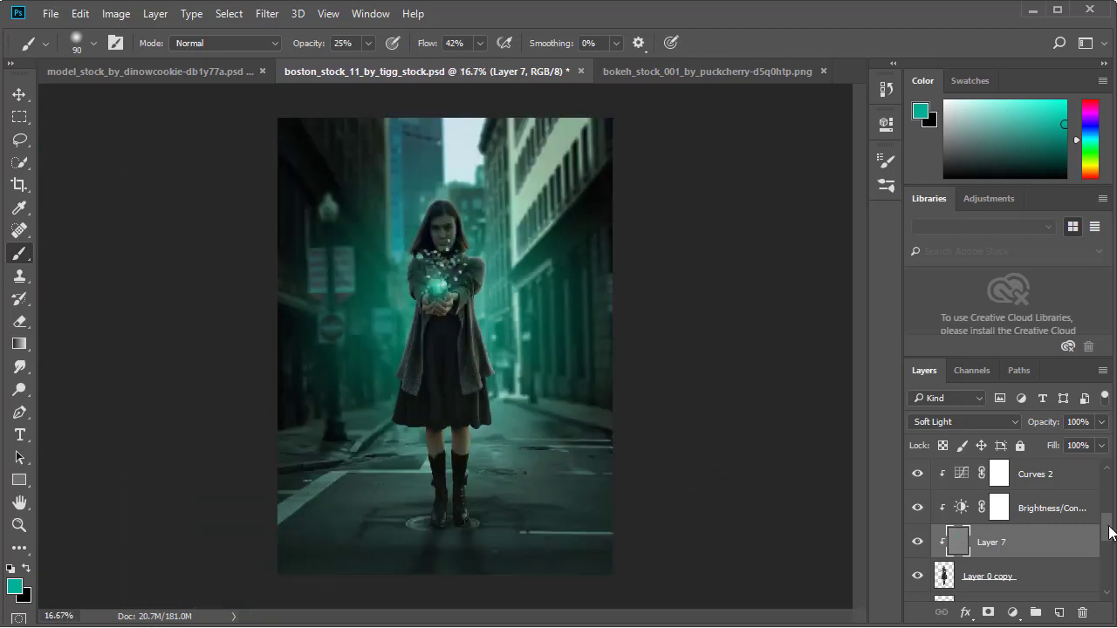
{"action": "left_click_drag", "start_coordinate": [1106, 539], "coordinate": [1102, 471]}
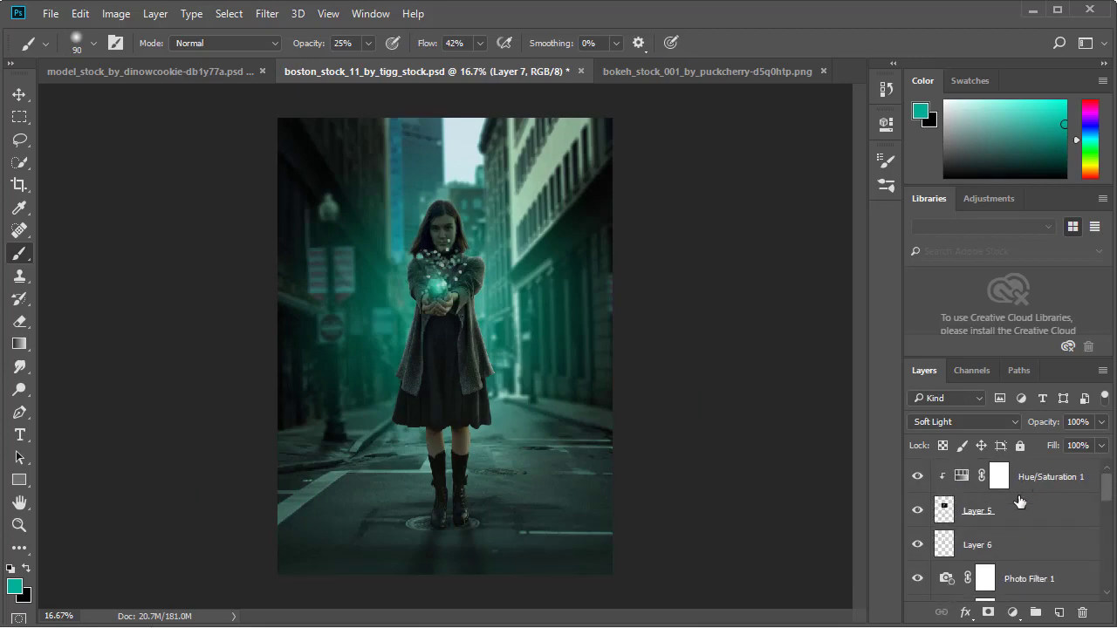